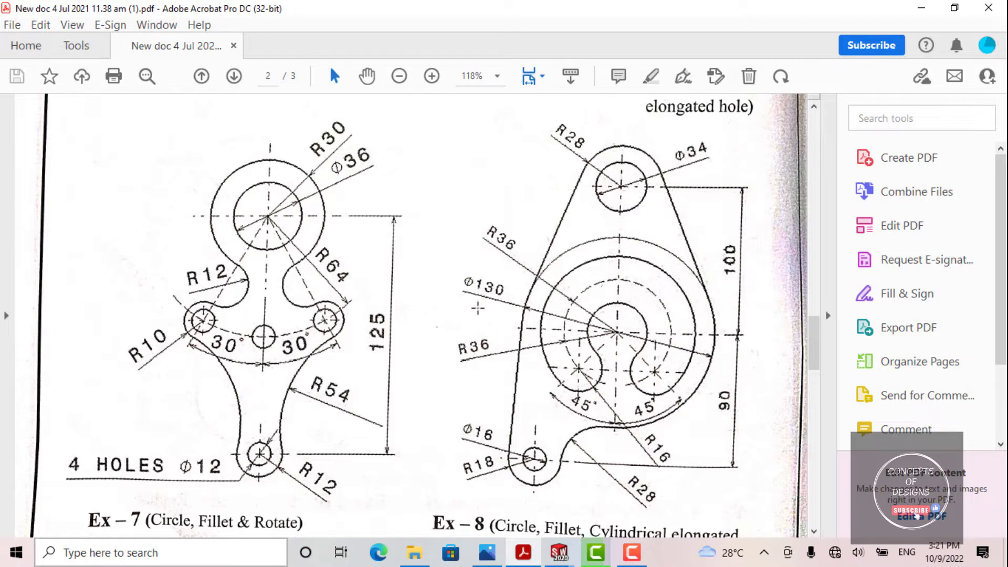
Switch to Sketch1 of Part2 in SOLIDWORKS and draw a vertical construction line about 684 mm long upward from the origin.
click(559, 553)
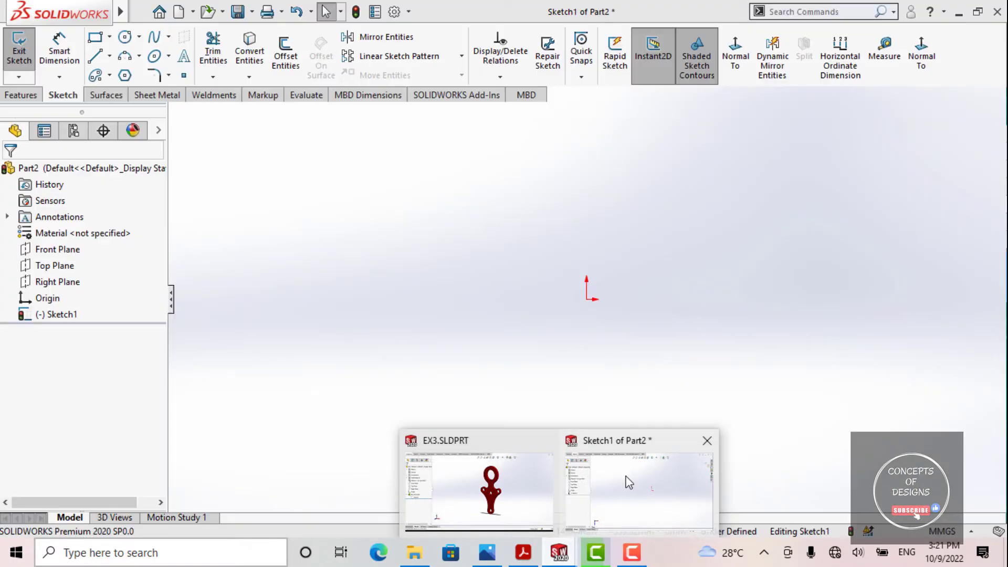
click(629, 482)
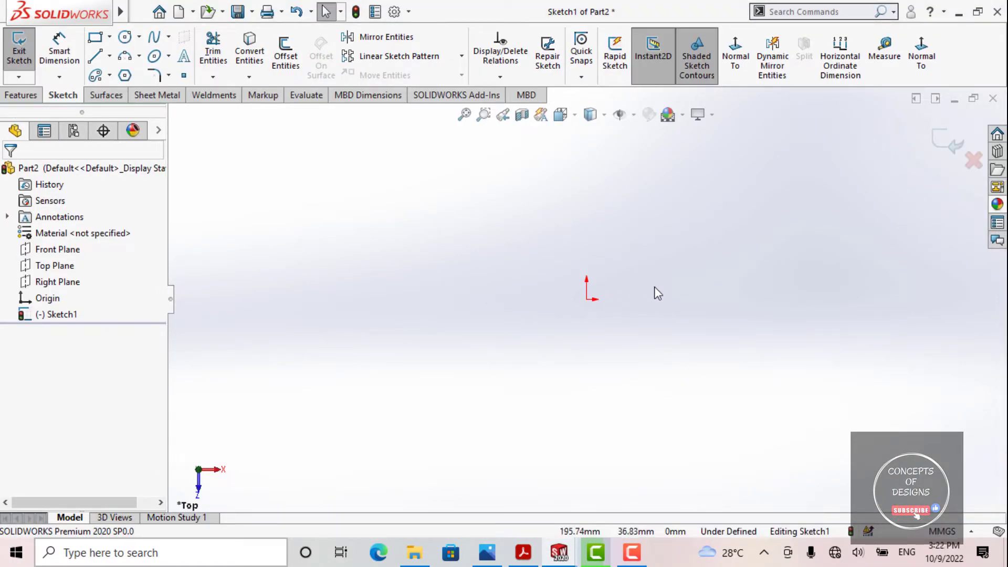
ctrl+middle_drag(632, 299, 597, 315)
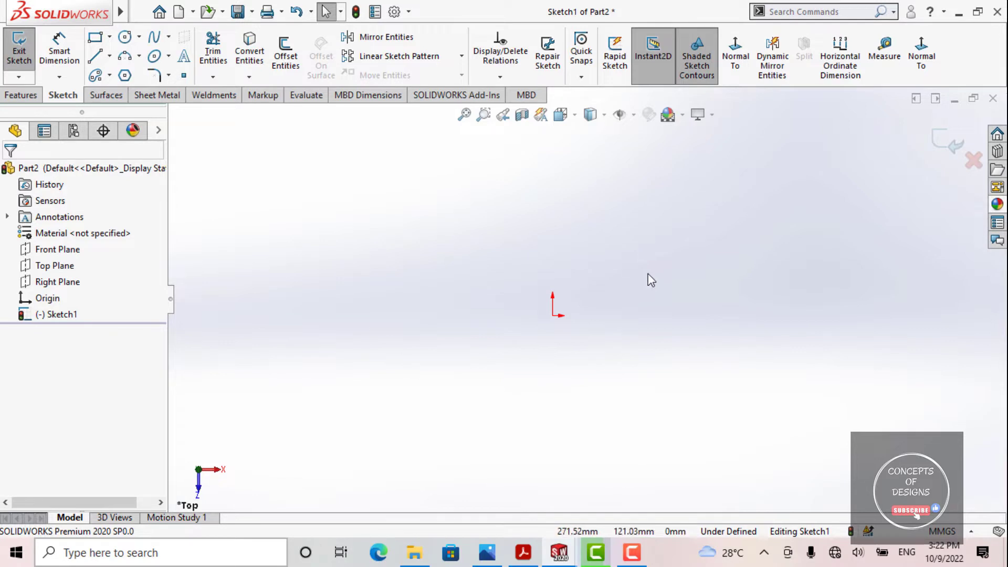
right_drag(658, 243, 590, 292)
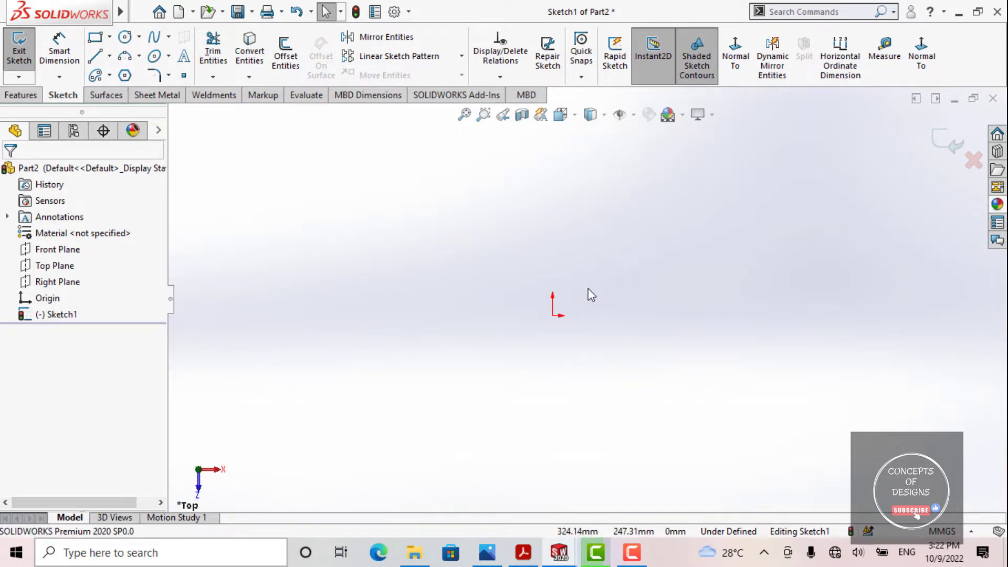
click(553, 316)
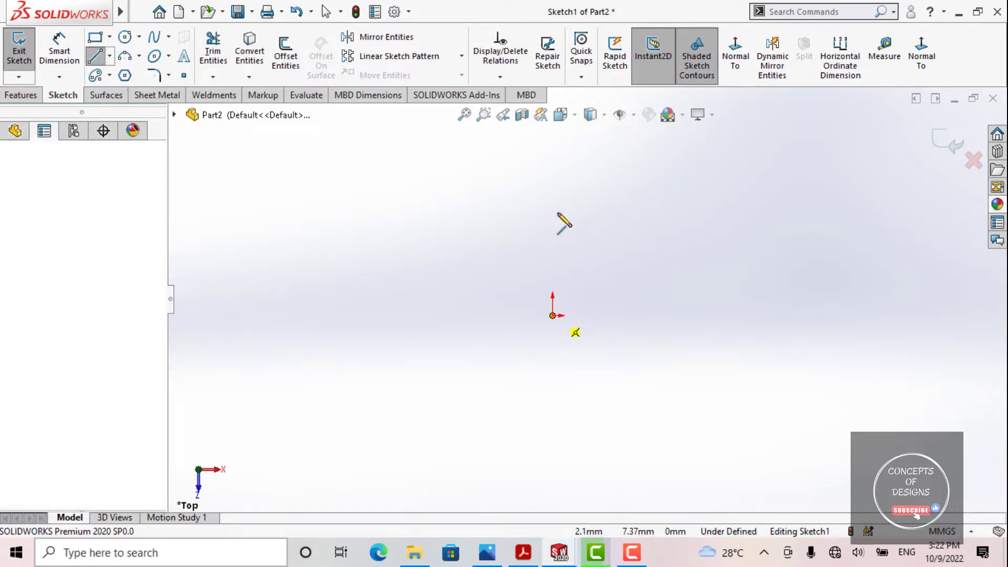
click(563, 143)
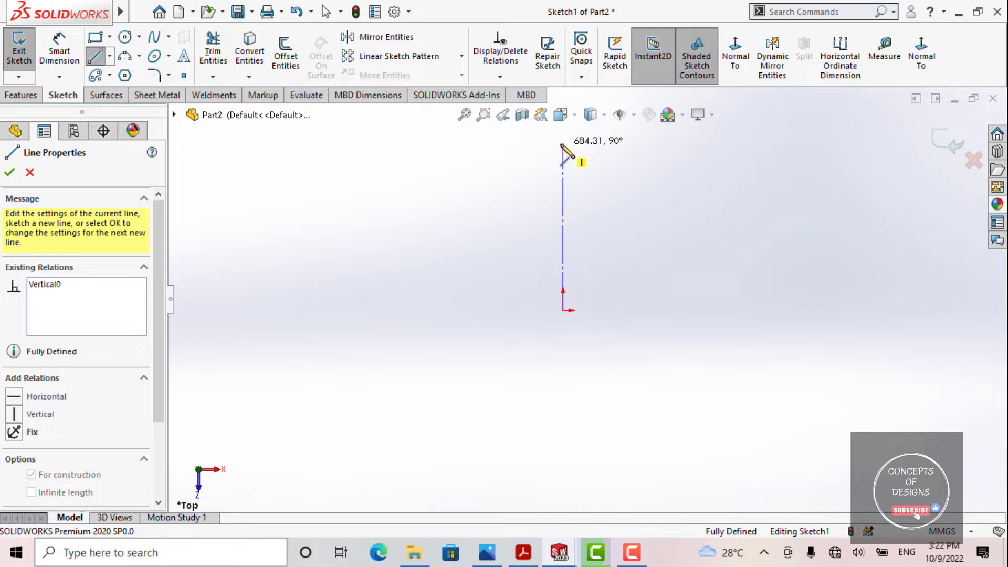
key(Escape)
Draw a horizontal construction line from the origin toward positive X.
ctrl+middle_drag(632, 229, 614, 265)
mouse_move(641, 232)
right_down()
mouse_move(604, 287)
mouse_move(559, 322)
right_up()
click(548, 356)
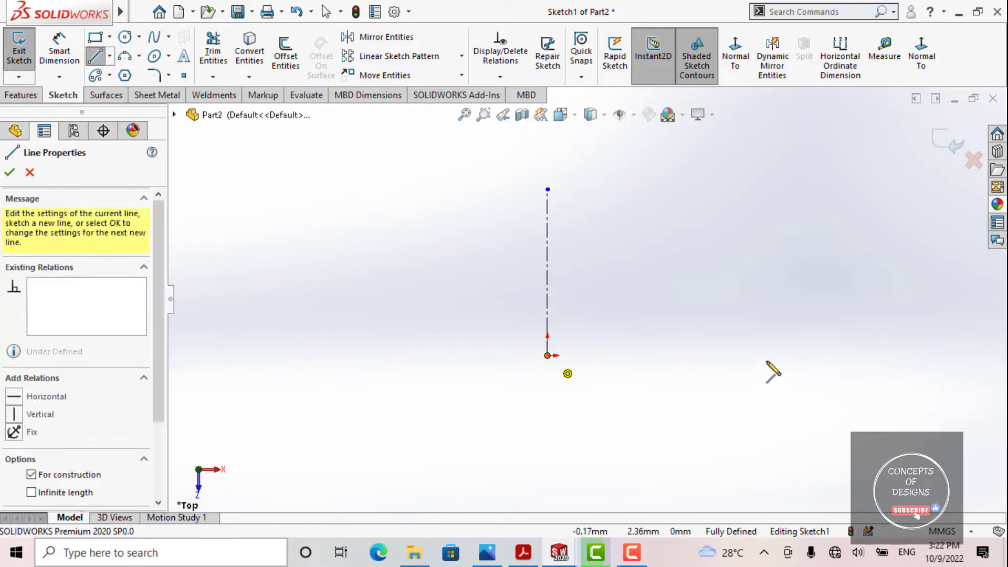
click(768, 355)
key(Escape)
Stretch the vertical construction line to about 1002 mm and the horizontal one to about 1134 mm by moving their free endpoints.
scroll(578, 281, up, 2)
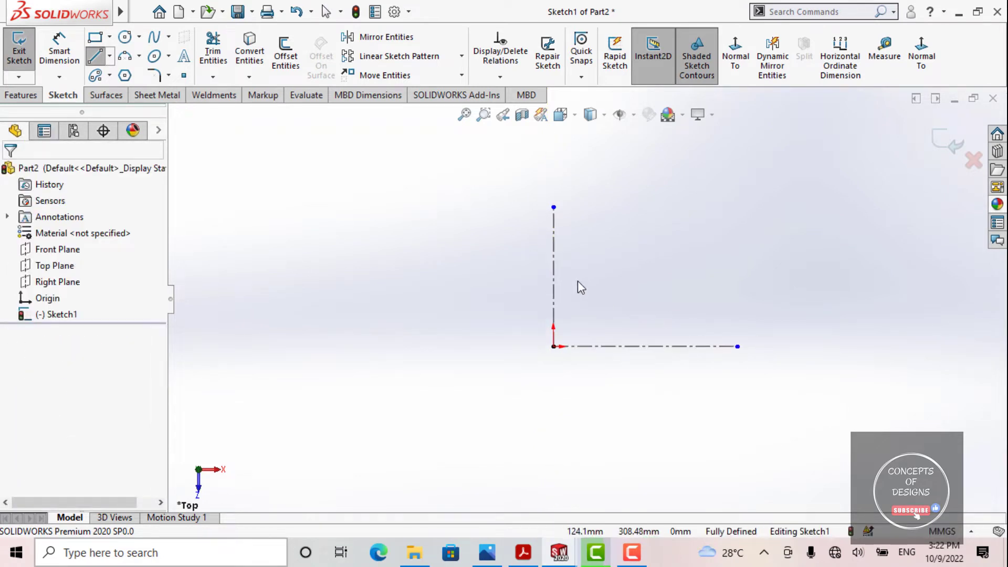
drag(560, 223, 560, 169)
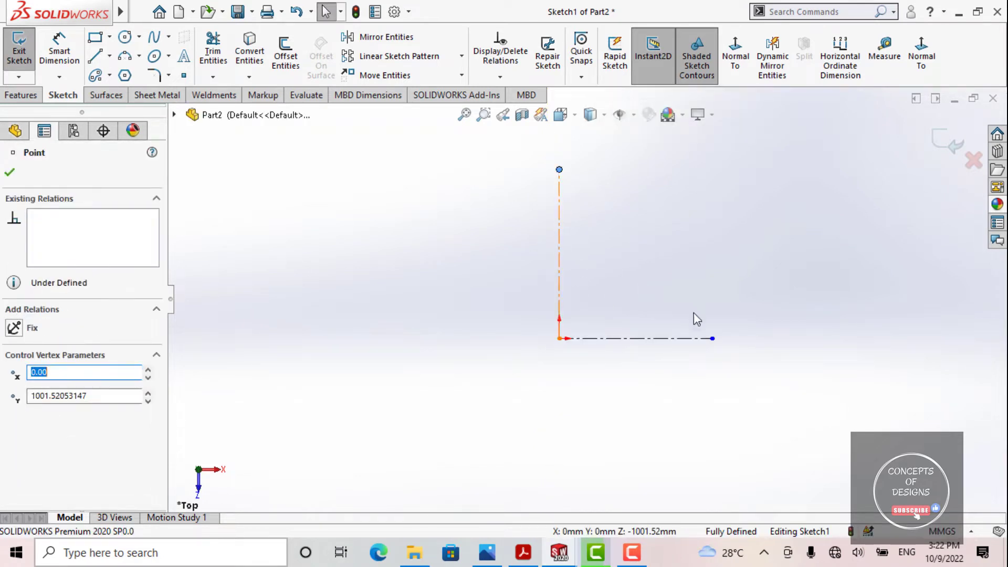
drag(715, 342, 756, 343)
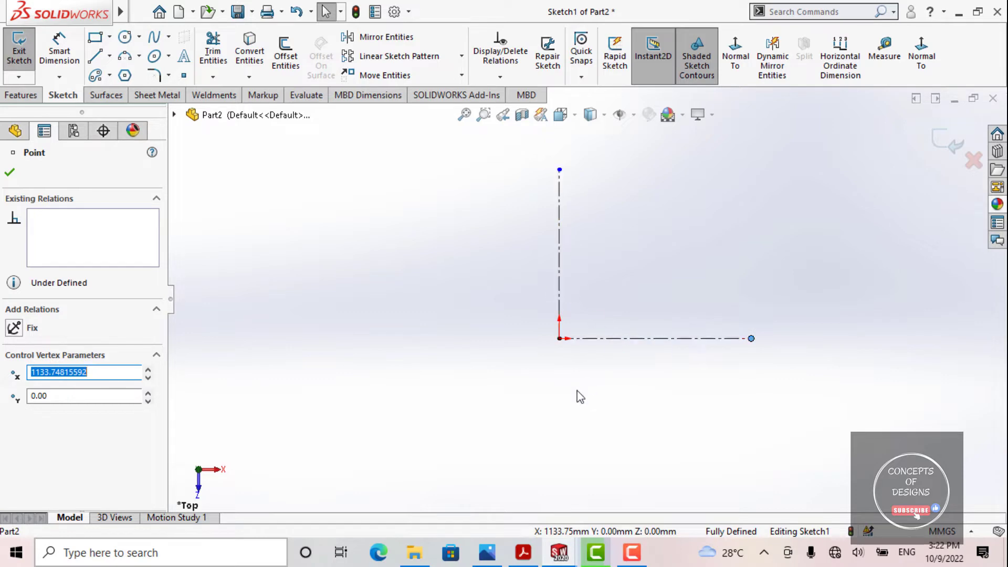
click(566, 409)
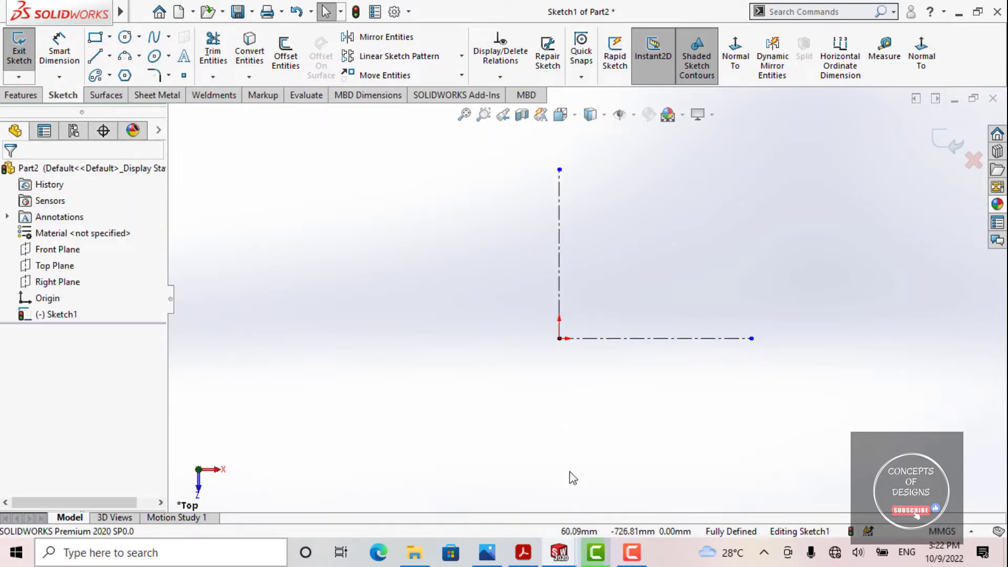
Examine the Ex-8 reference drawing in the Adobe Acrobat PDF and return to the Part2 sketch in SOLIDWORKS.
click(530, 557)
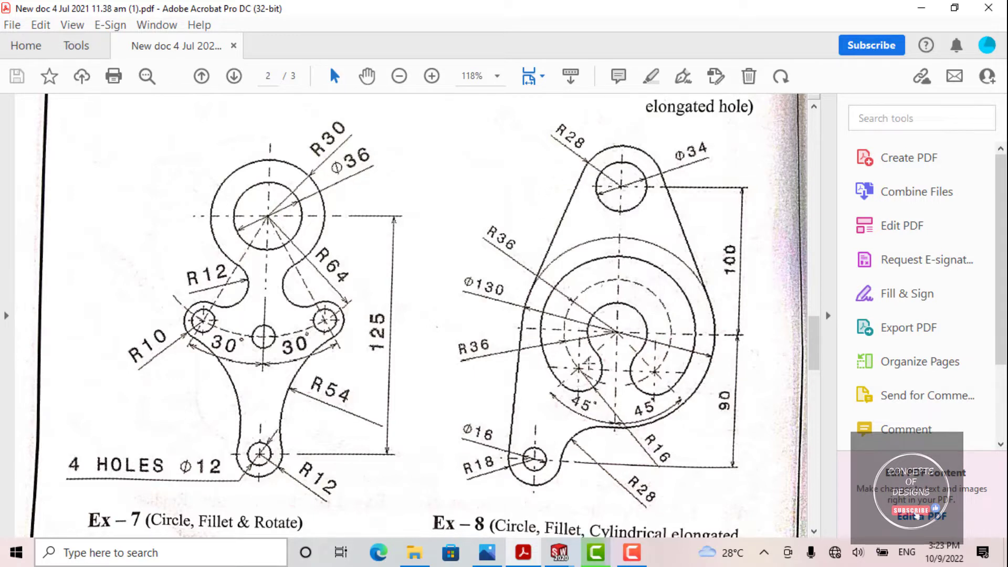
click(921, 7)
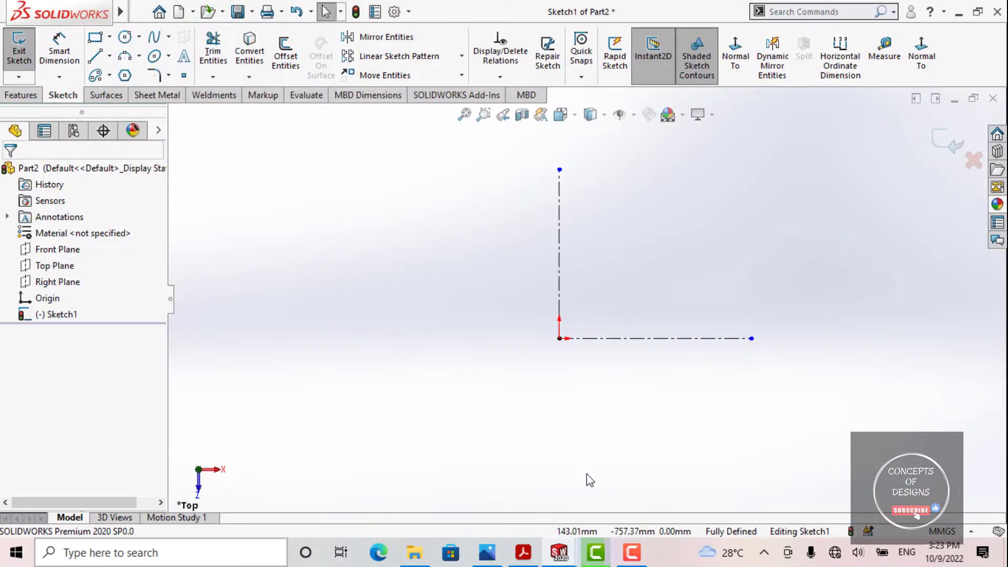
click(534, 552)
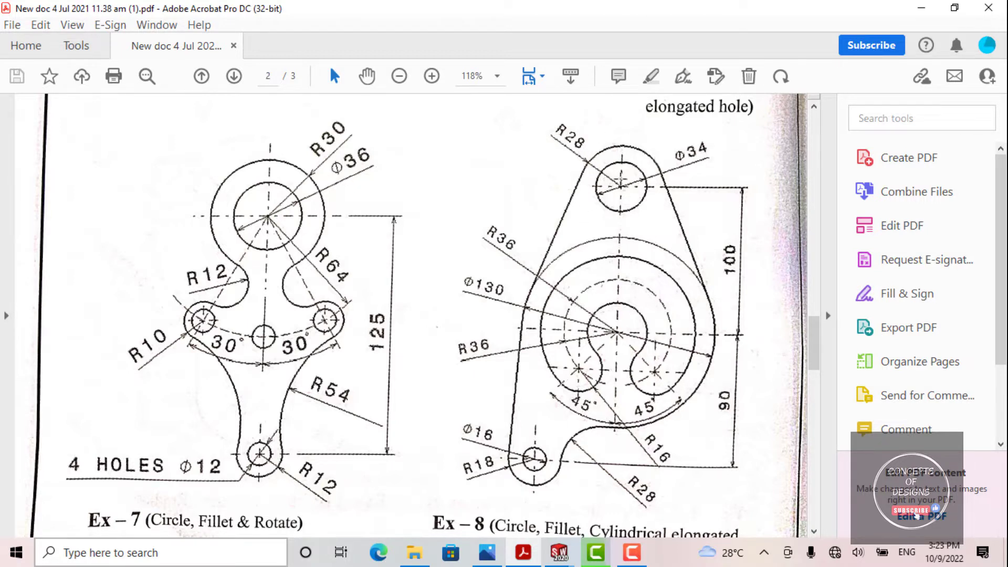
click(631, 553)
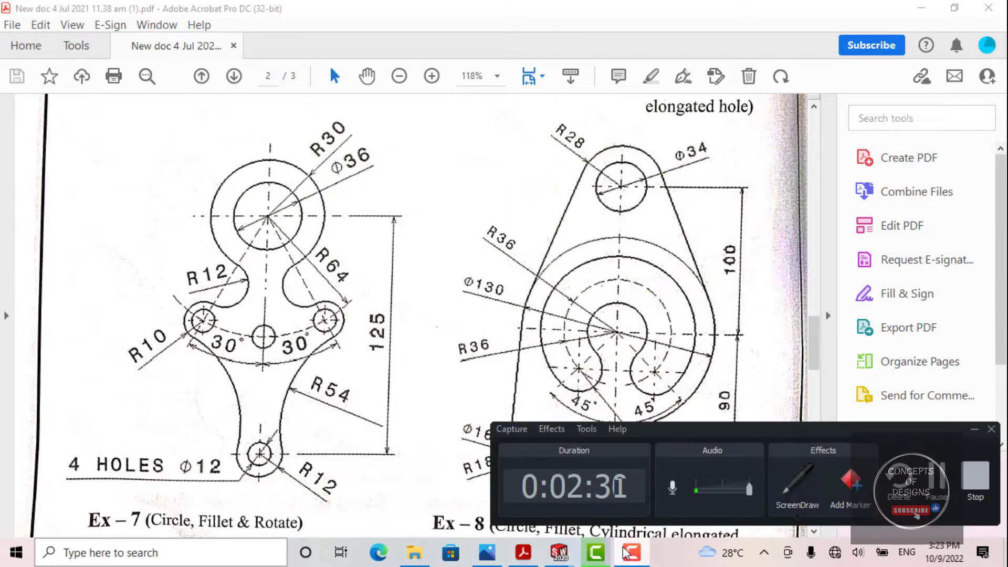
click(972, 430)
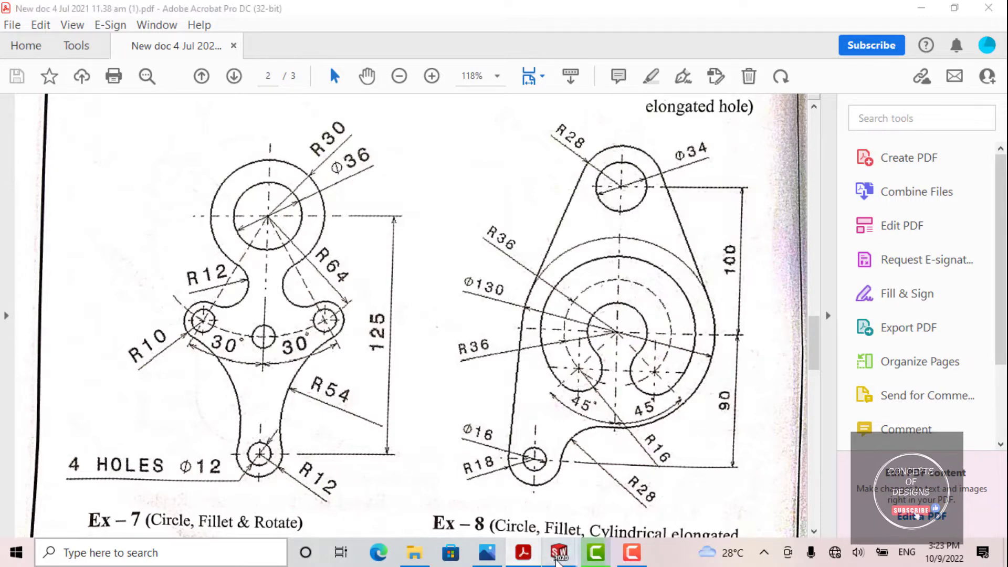
mouse_move(559, 554)
click(619, 512)
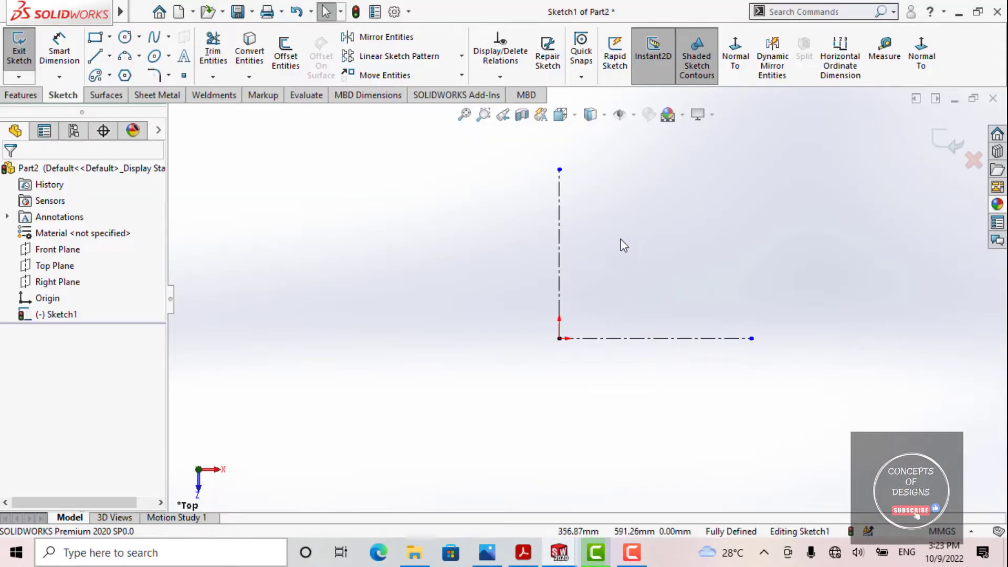
Sketch a circle centred on the vertical construction line above the origin and dimension its diameter as 36 mm.
right_drag(618, 241, 691, 235)
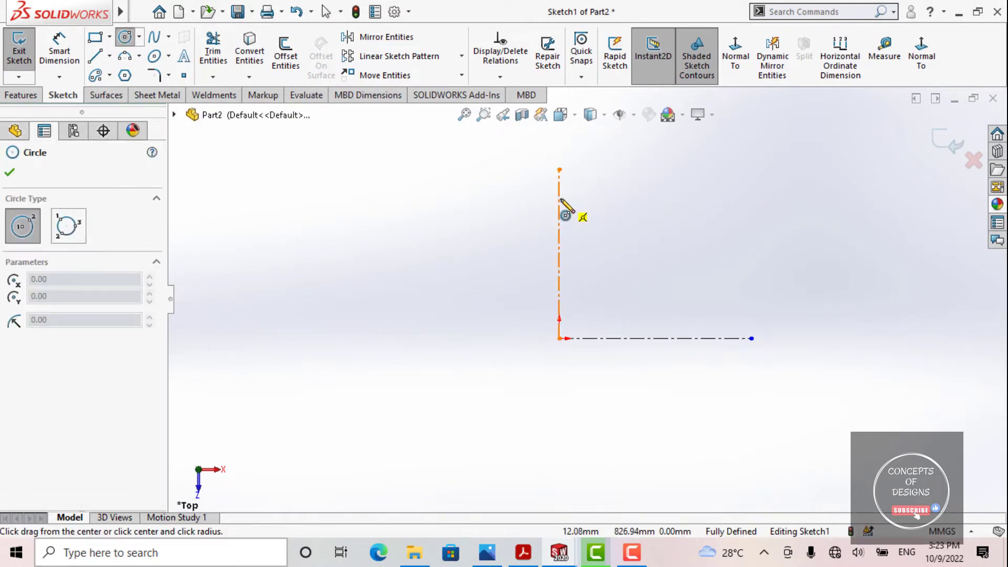
click(560, 196)
click(608, 205)
right_drag(750, 284, 738, 220)
click(604, 186)
click(728, 164)
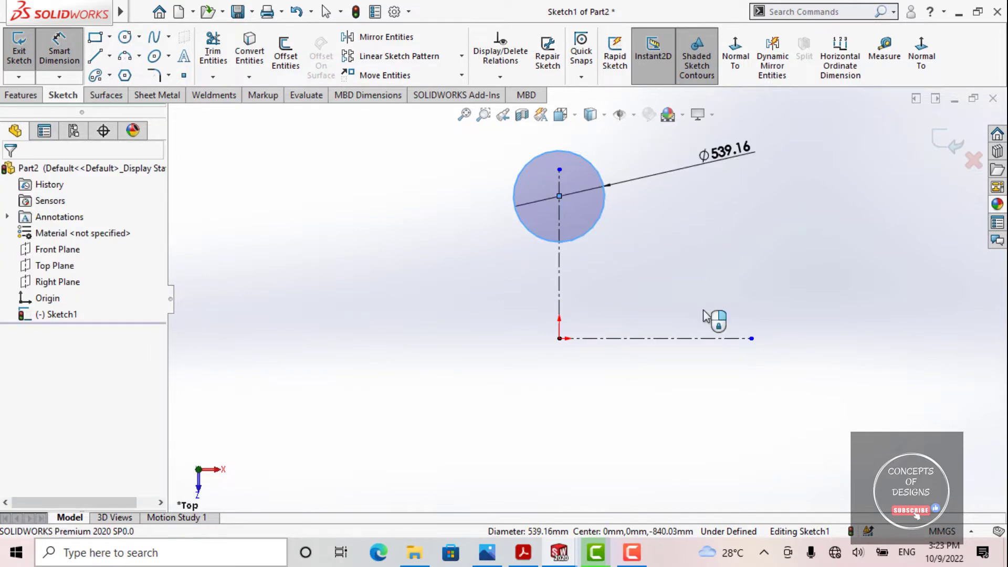
click(528, 553)
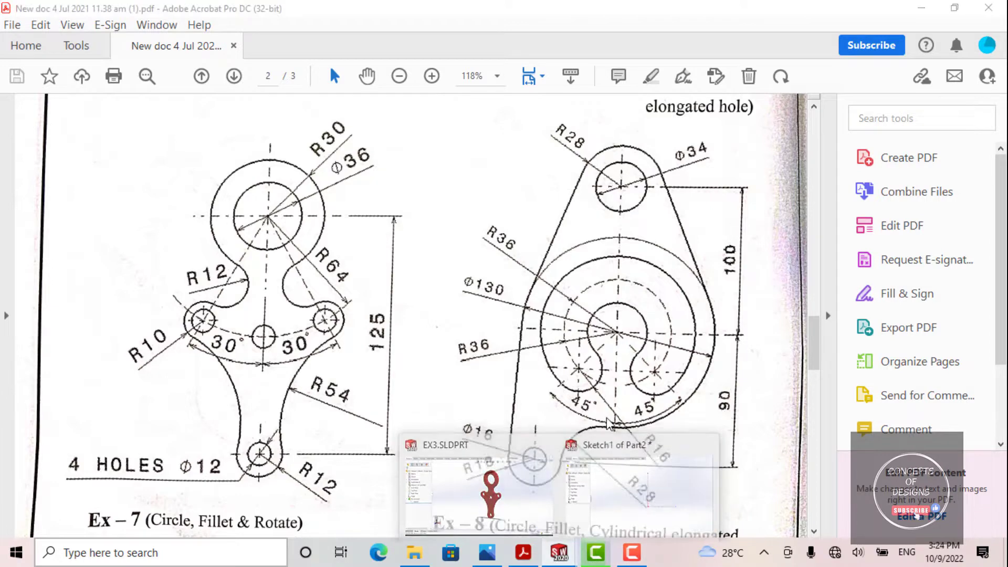
click(619, 467)
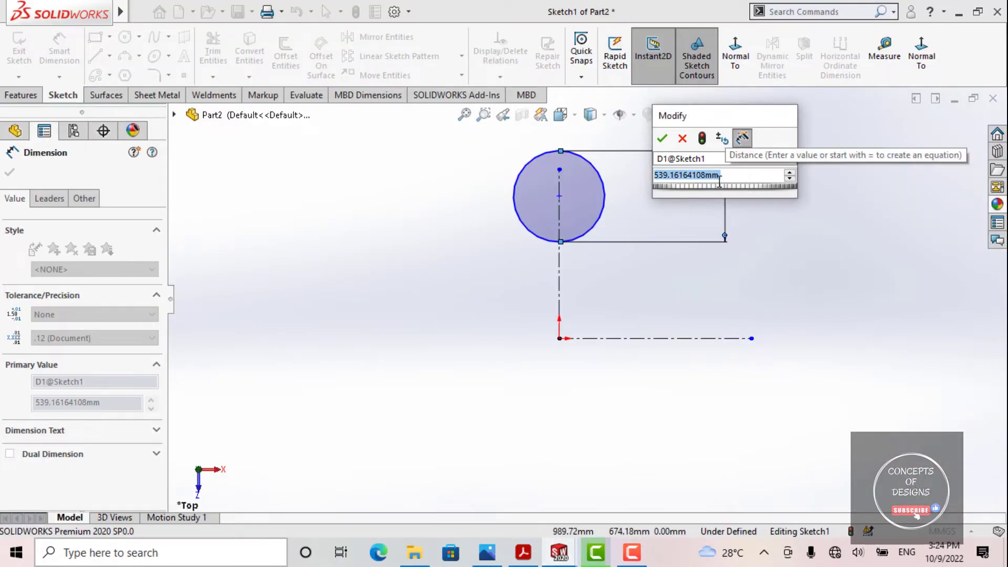
text(36)
key(Return)
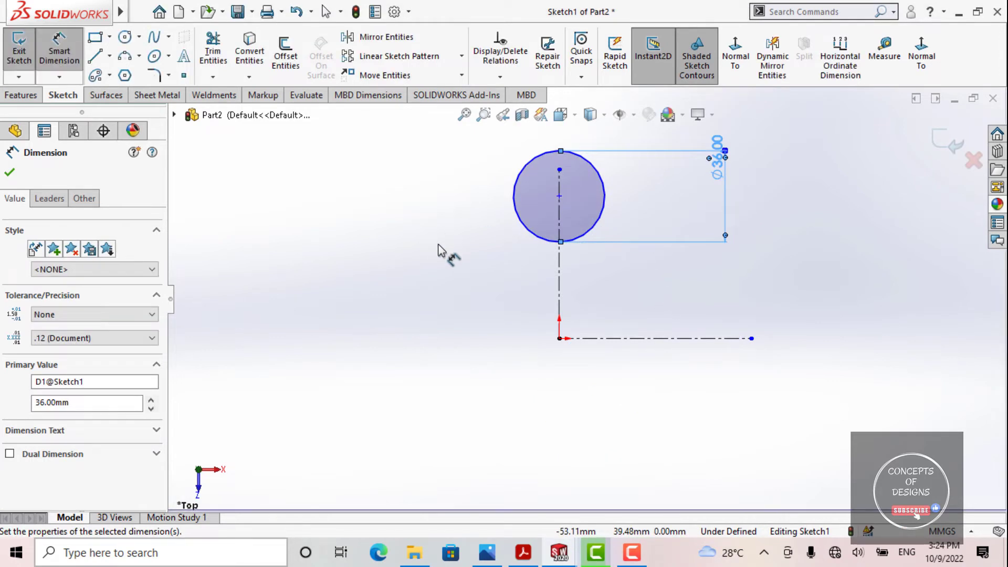
Sketch a larger circle concentric with the 36 mm circle and dimension its diameter as 56 mm.
mouse_move(427, 245)
right_down()
mouse_move(491, 241)
mouse_move(422, 245)
right_up()
click(559, 196)
click(625, 140)
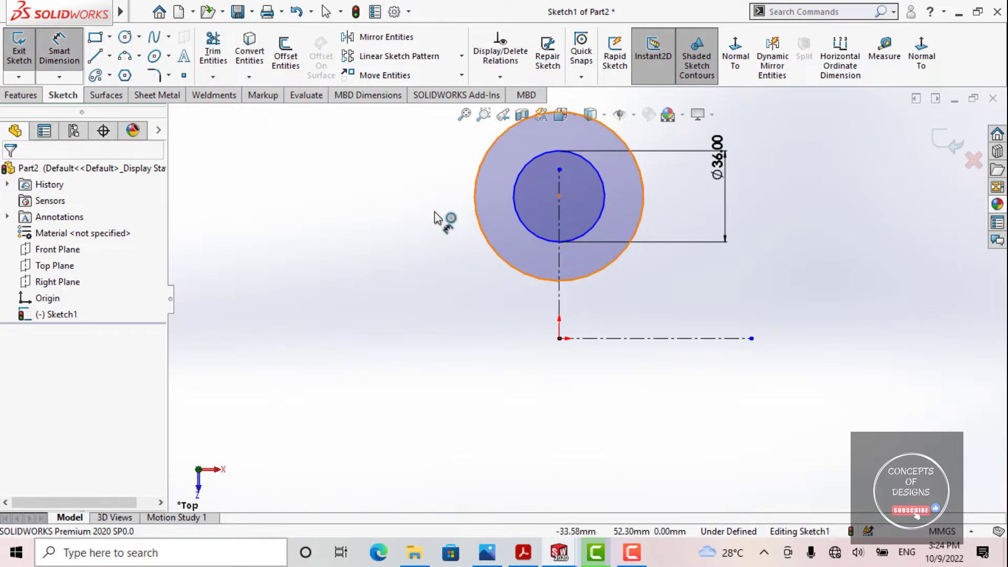
click(442, 216)
click(407, 218)
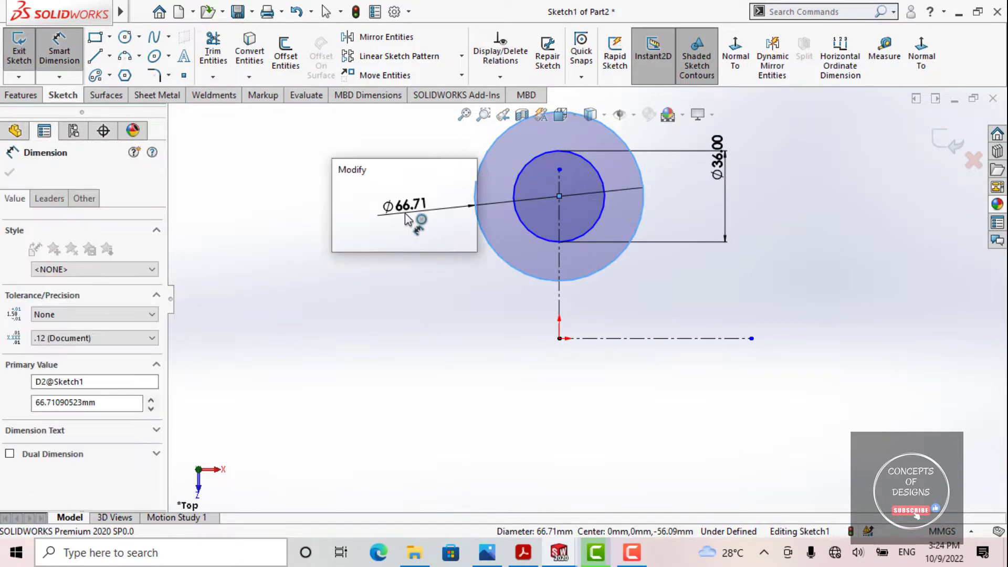
text(56)
key(Return)
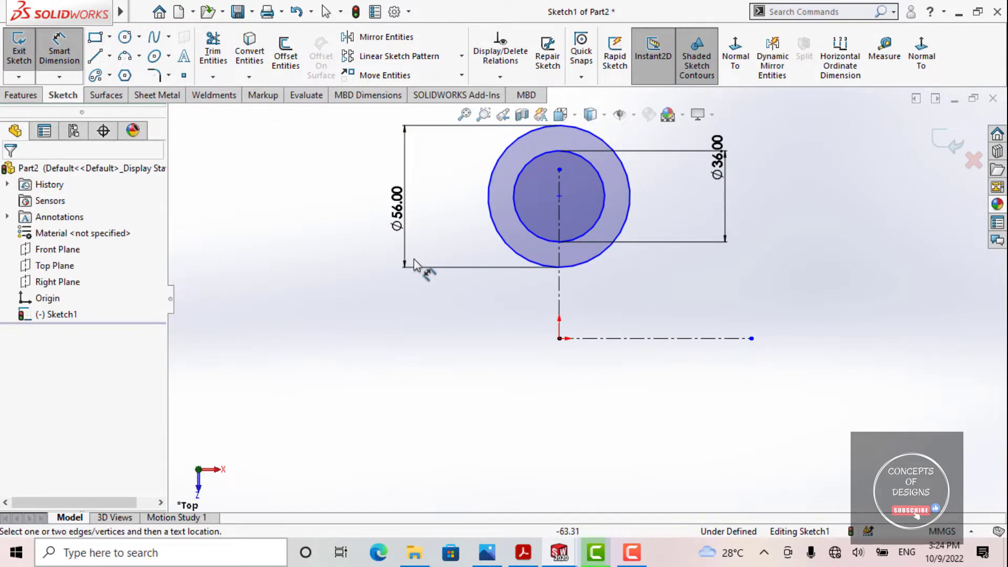
Dimension the vertical distance from the origin to the shared centre of the two circles as 100 mm.
click(559, 196)
click(560, 339)
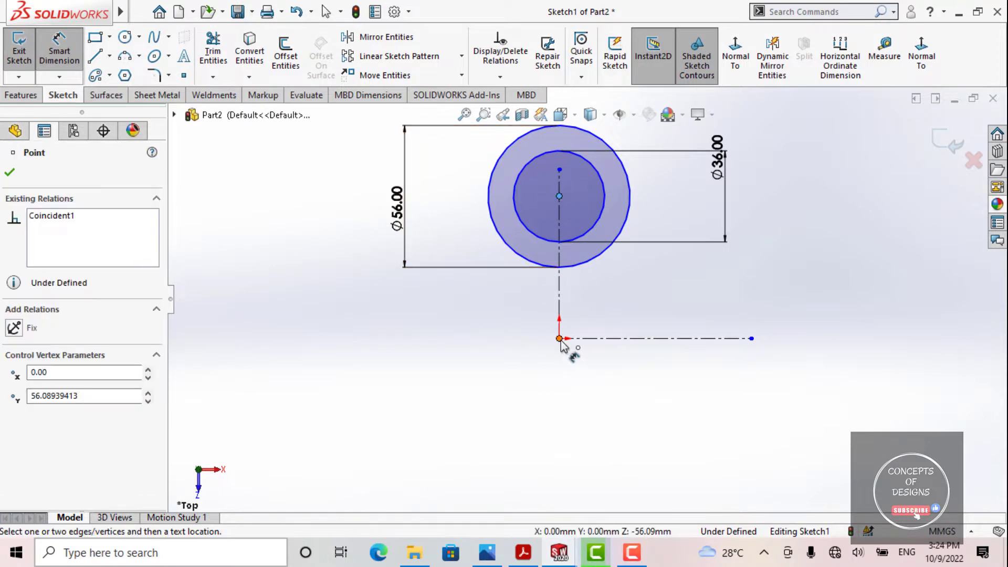
click(795, 360)
text(100)
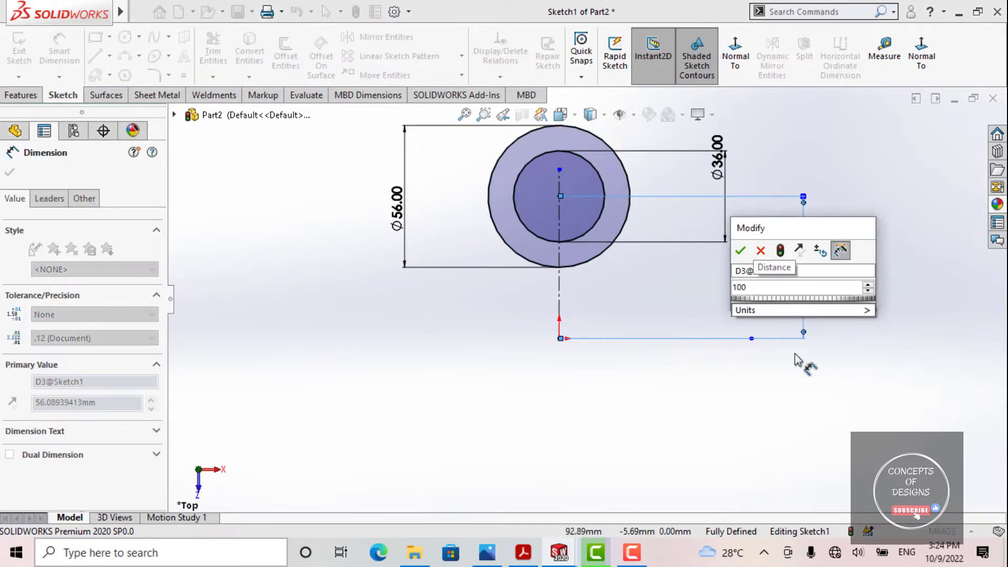
key(Return)
scroll(609, 301, up, 1)
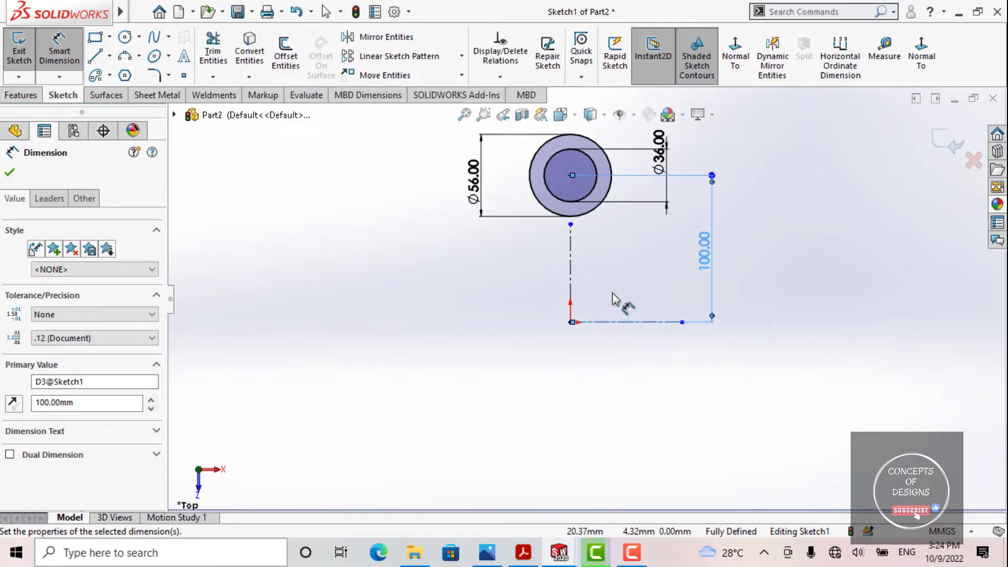
scroll(600, 285, up, 1)
ctrl+middle_drag(595, 291, 574, 326)
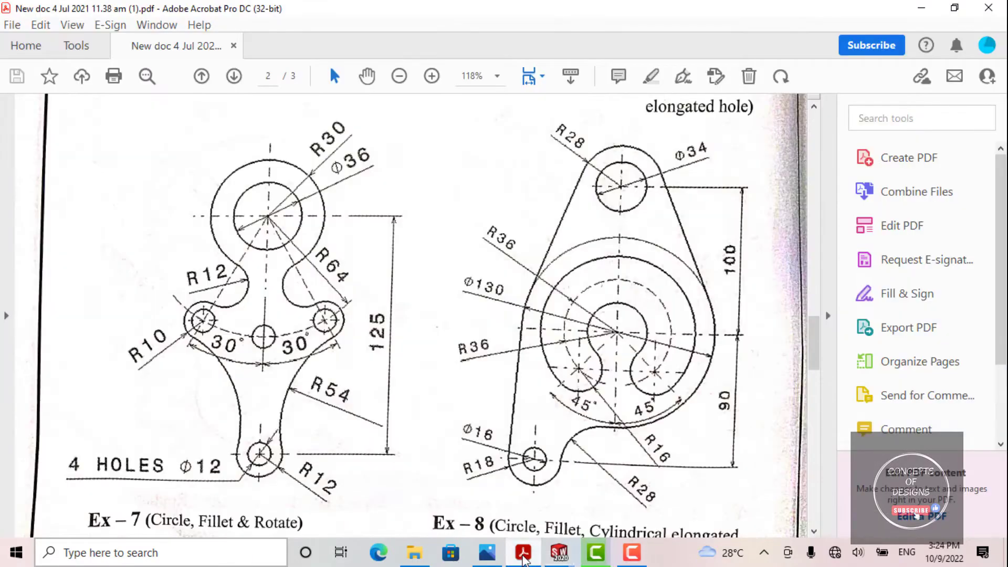
Sketch a circle centred on the origin and dimension its diameter as 130 mm, following the Ex-8 drawing.
click(523, 552)
click(558, 561)
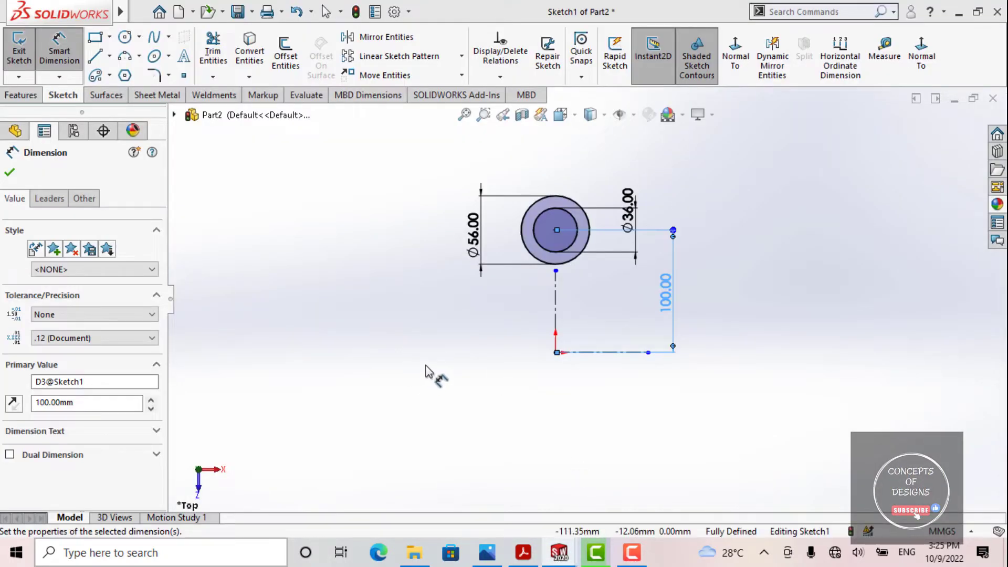
right_drag(410, 370, 518, 371)
drag(556, 352, 605, 316)
right_drag(655, 432, 635, 376)
click(633, 373)
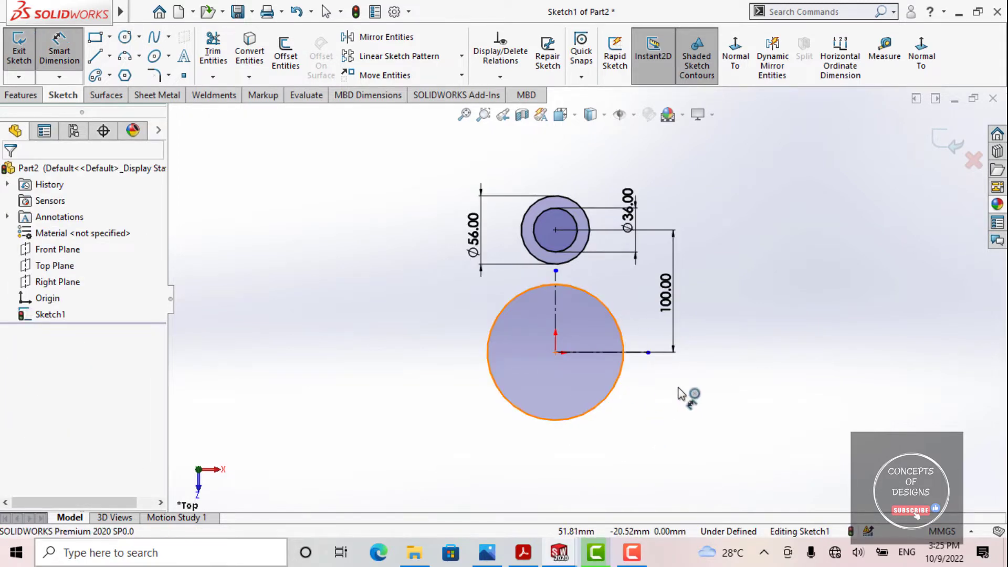
click(702, 416)
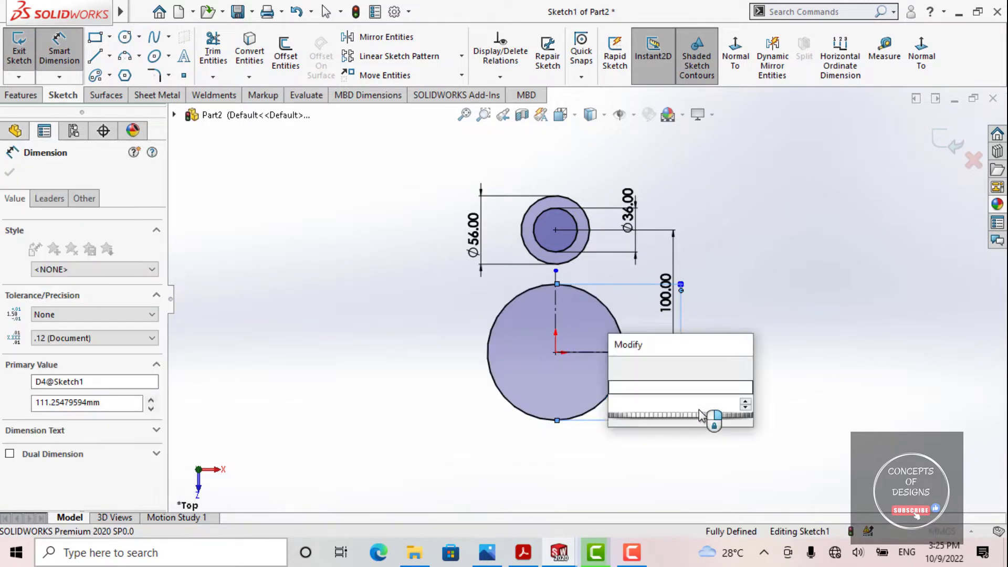
text(130)
key(Return)
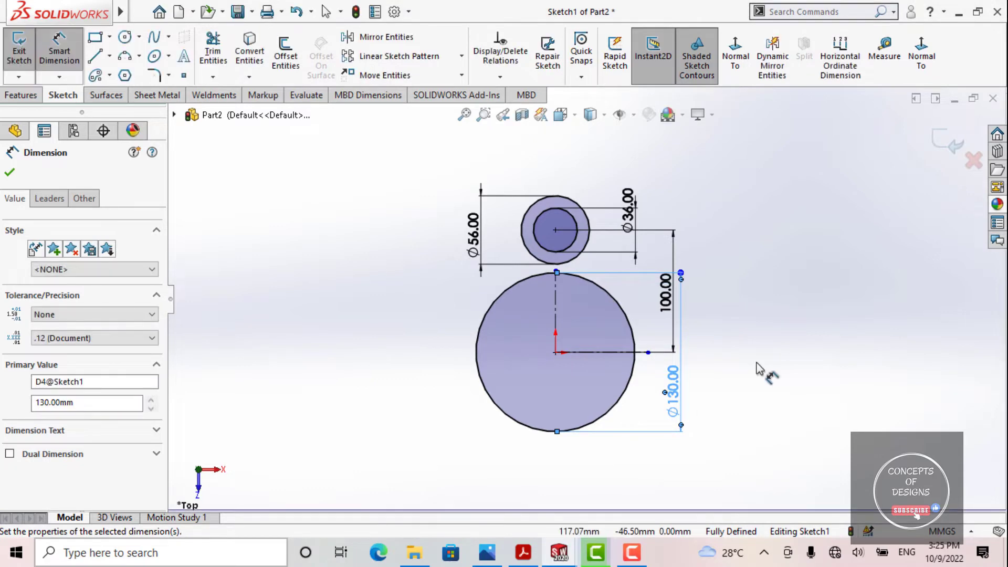
click(786, 340)
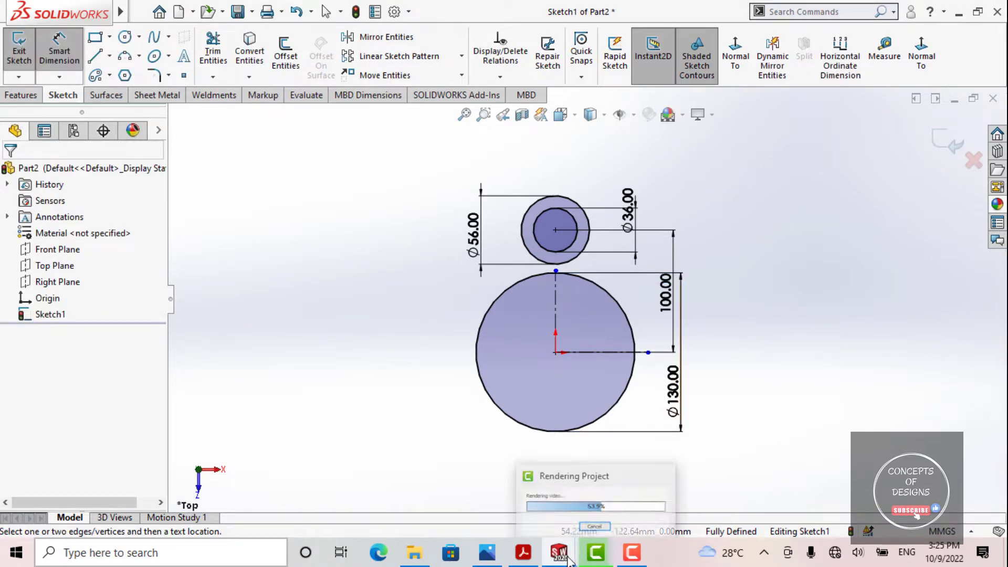
Check the Ex-8 drawing in the PDF, then sketch a circle centred on the origin and dimension its diameter as 36*2 (72 mm).
click(523, 556)
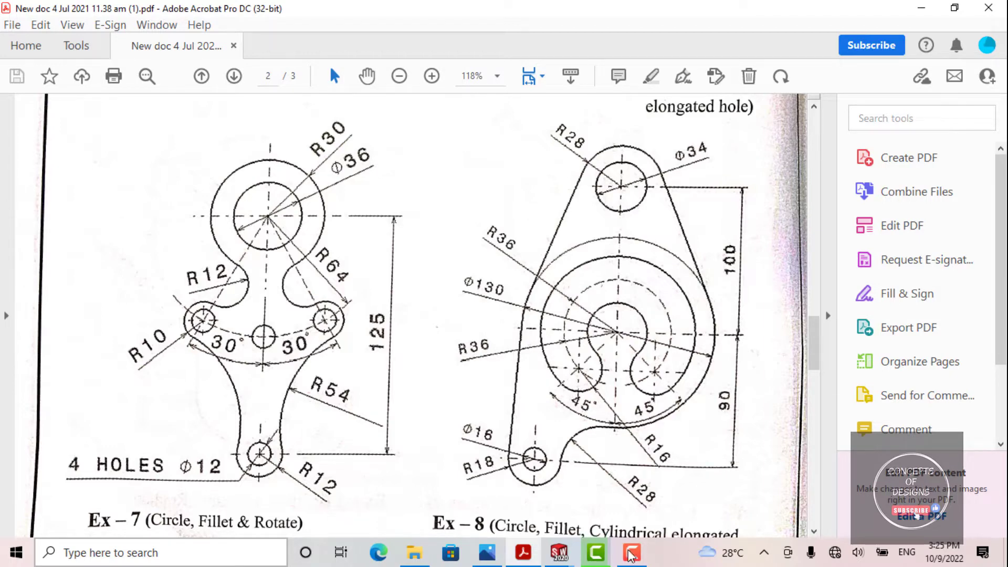
mouse_move(556, 555)
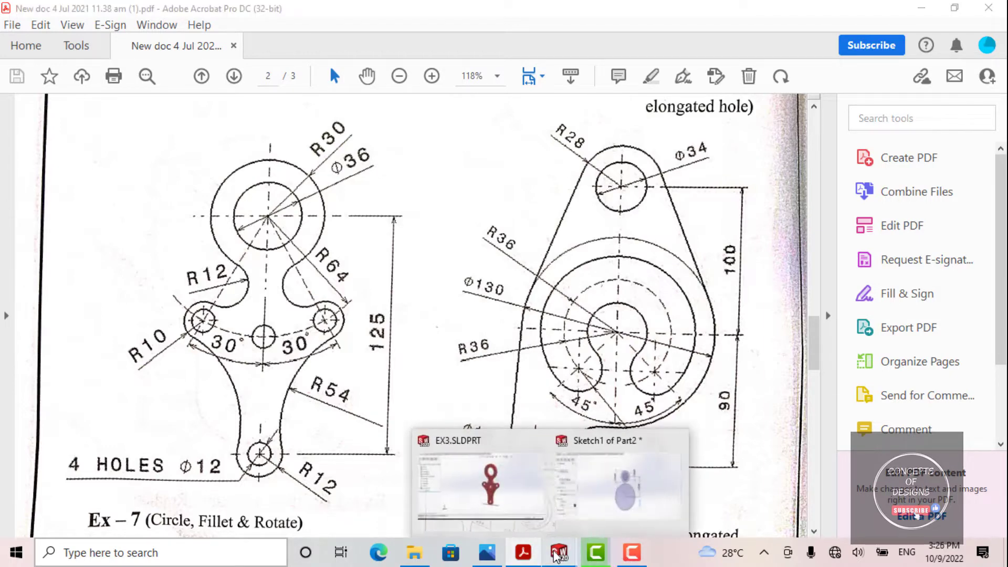
click(611, 505)
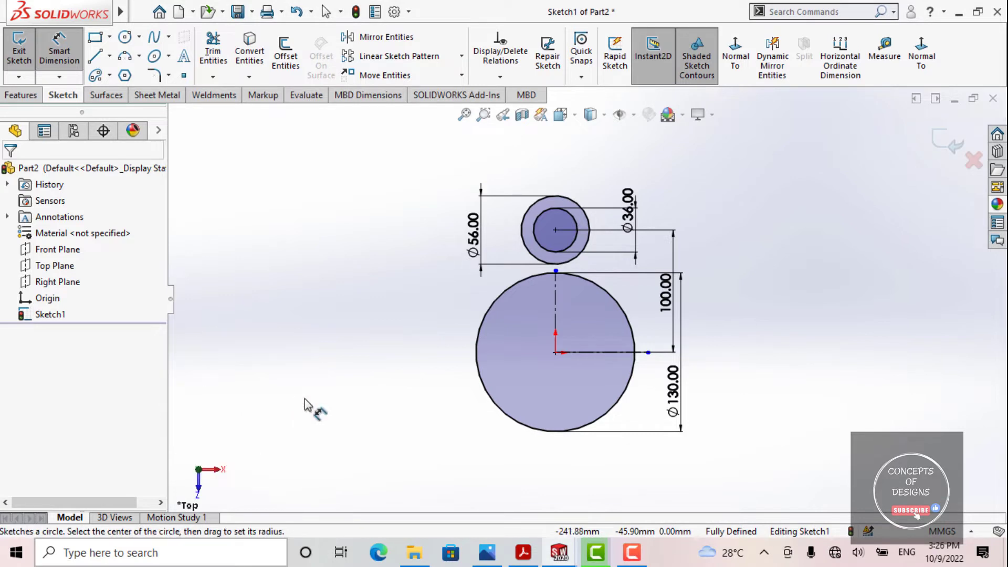
click(556, 352)
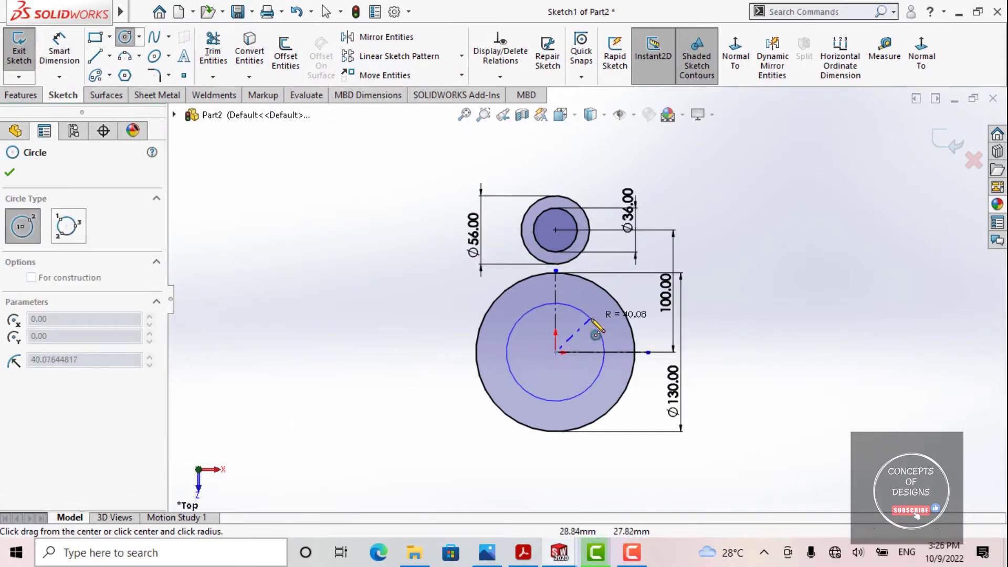
click(596, 335)
right_drag(417, 428, 416, 353)
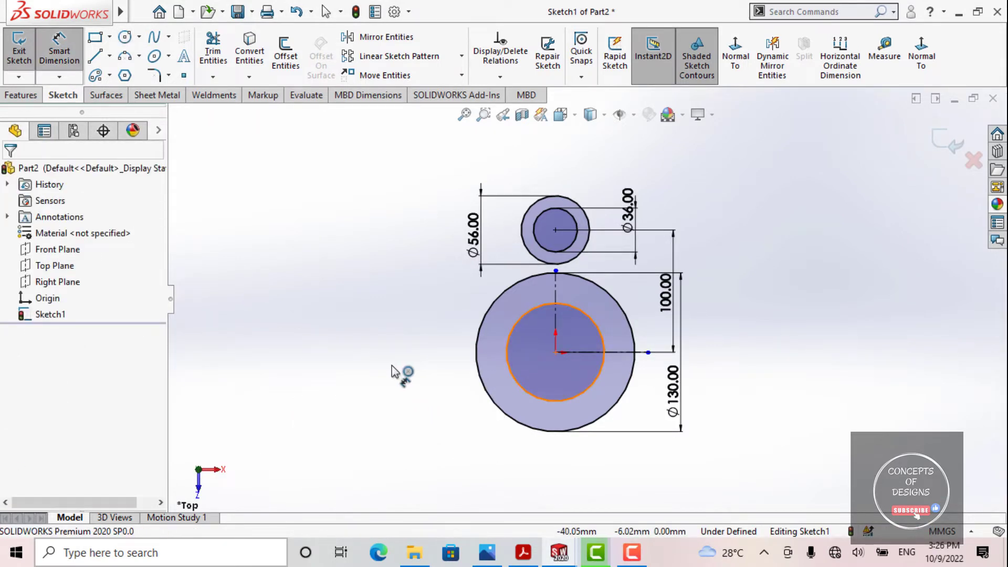
click(341, 368)
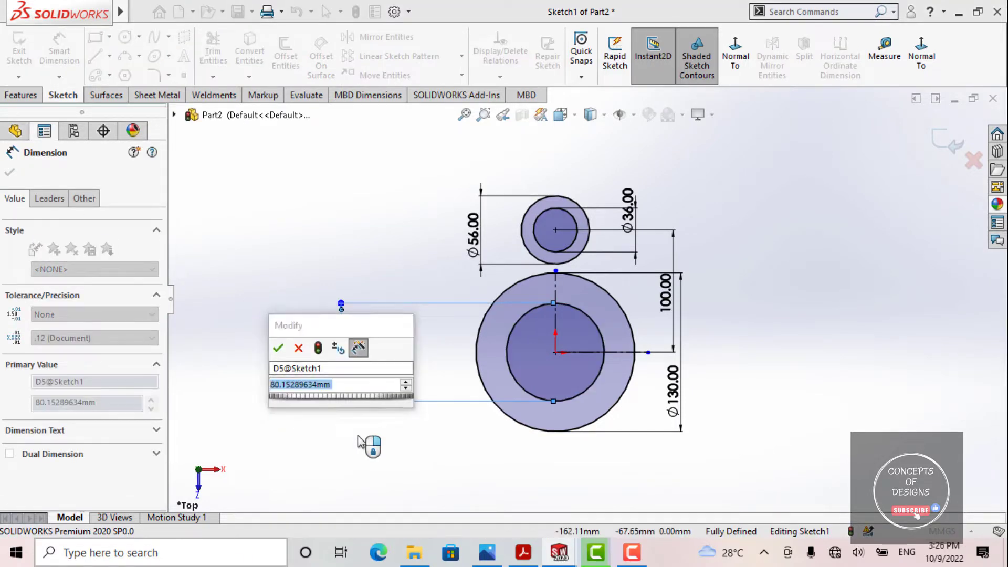
text(36)
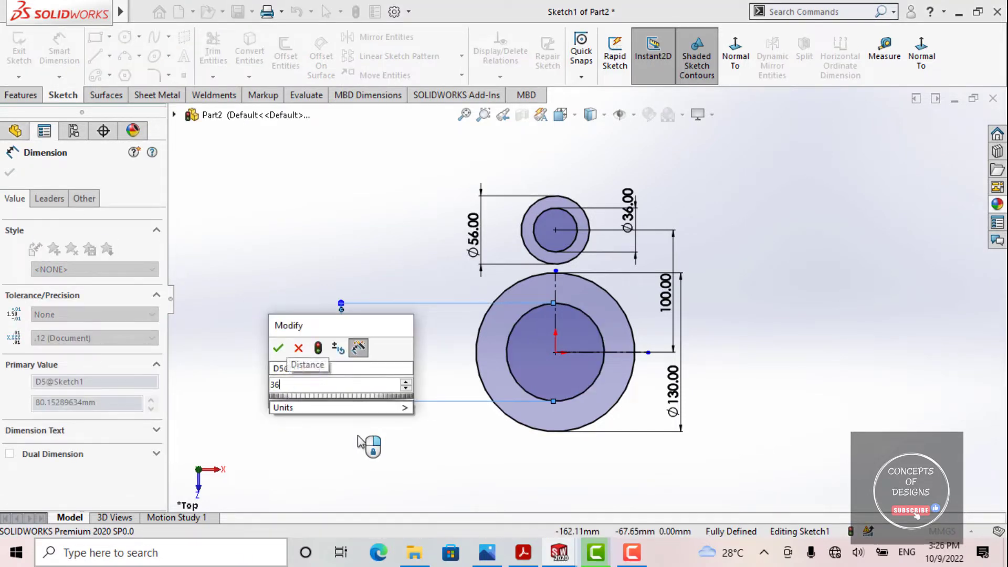
text(*2)
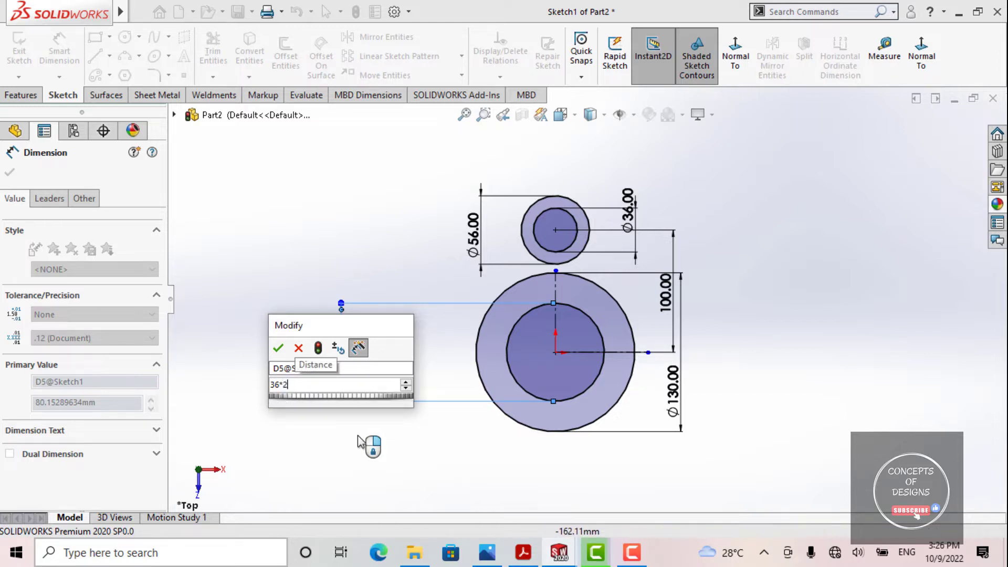
key(Return)
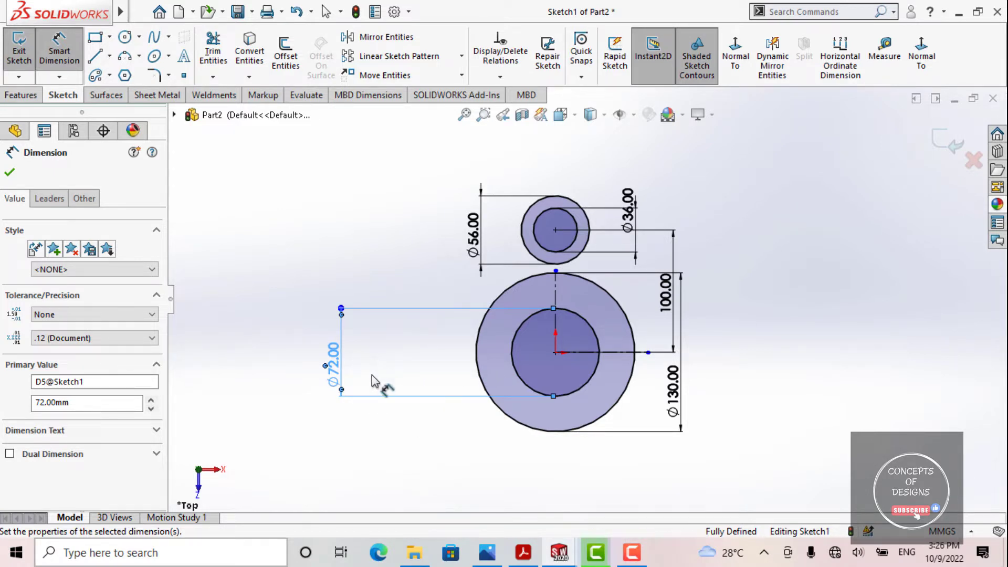
click(833, 333)
key(Escape)
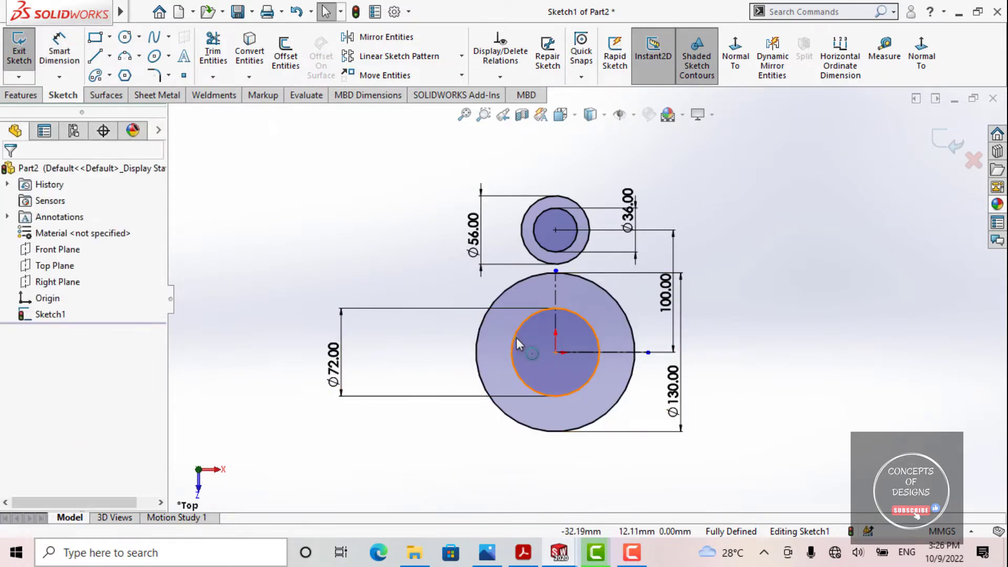
Convert the 72 mm circle to construction geometry.
click(515, 338)
click(39, 374)
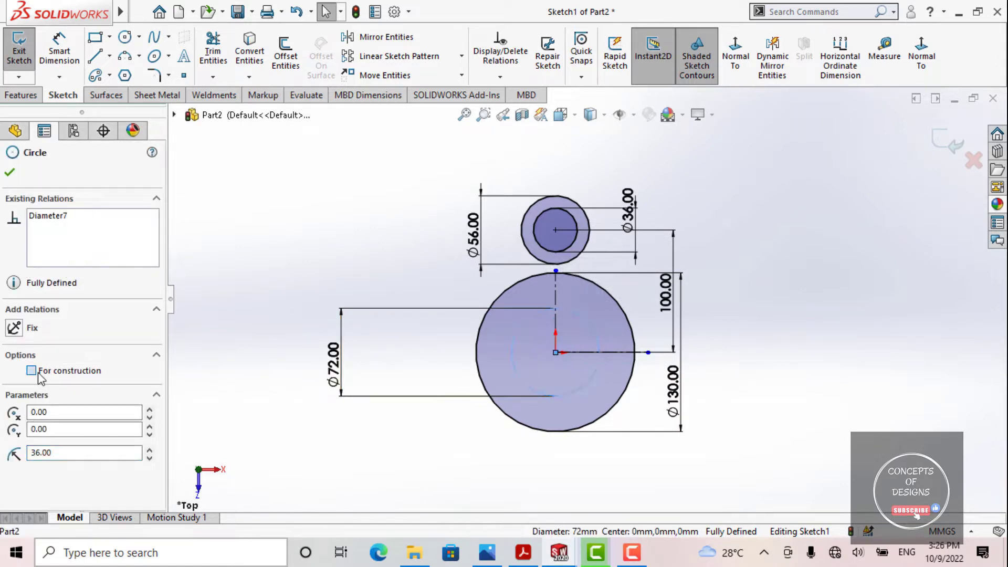
click(292, 315)
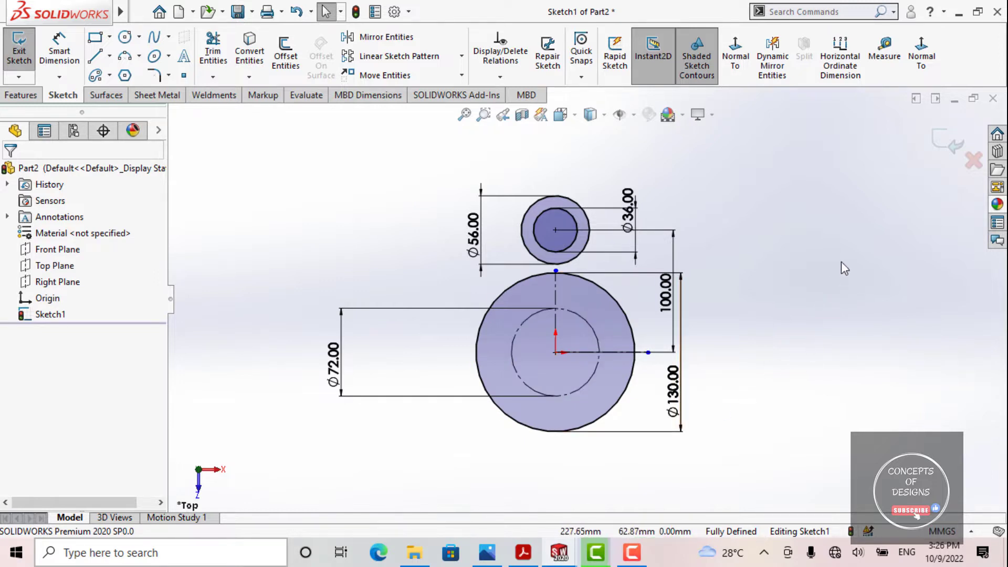
Draw two diagonal construction lines from the origin to the 72 mm circle, one down-left and one down-right at about 45° from vertical.
right_drag(841, 262, 769, 326)
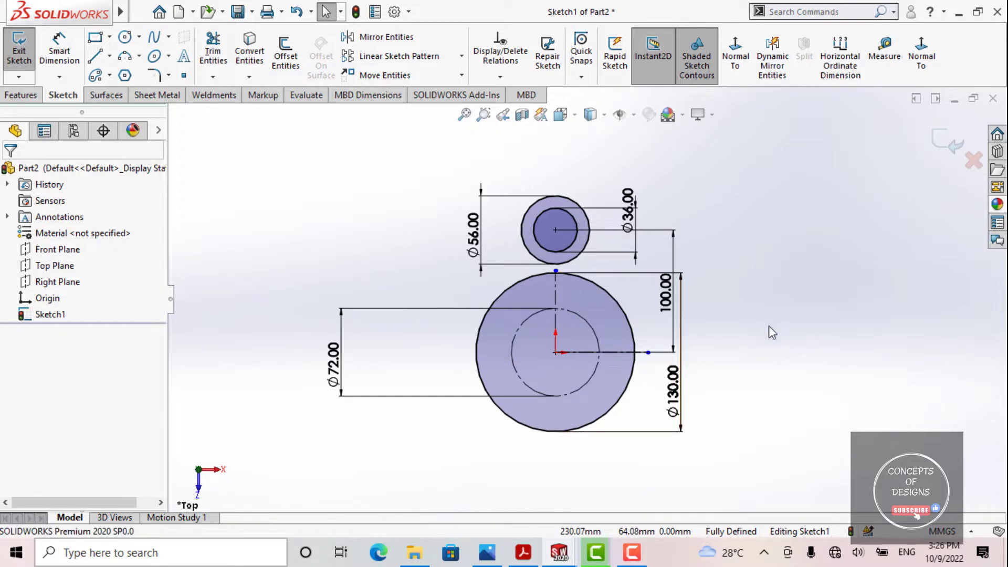
click(555, 352)
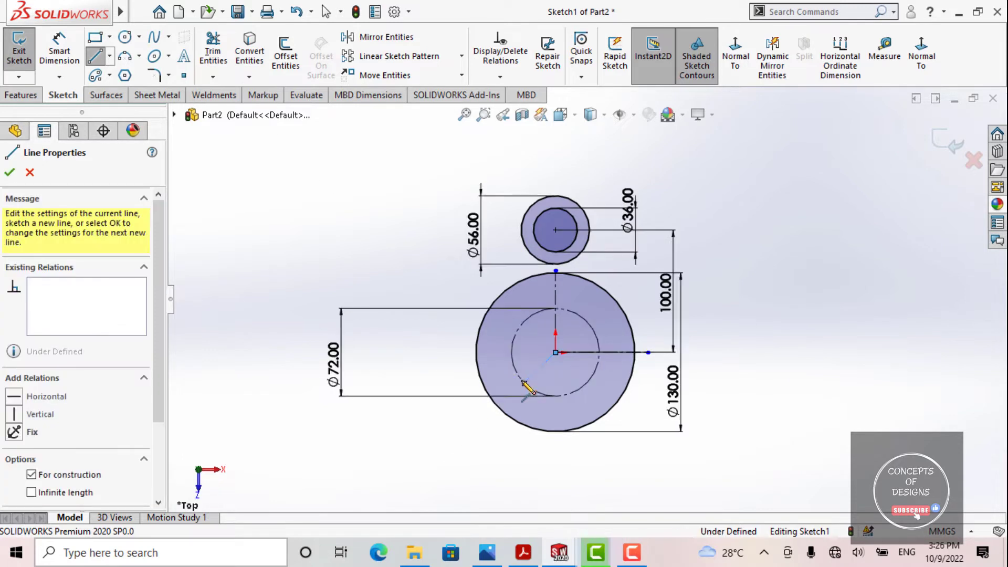
double_click(525, 383)
key(Escape)
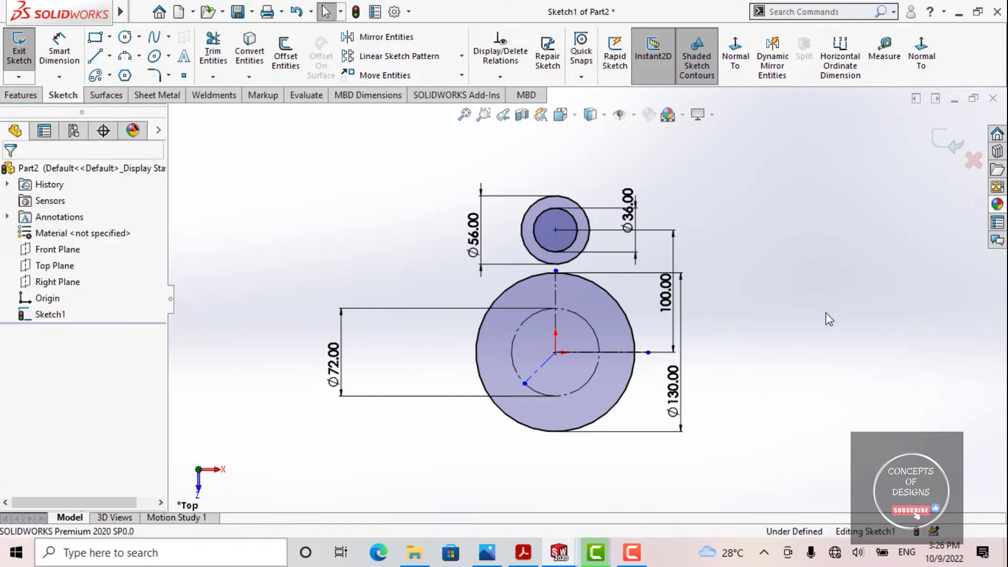
key(Return)
click(555, 352)
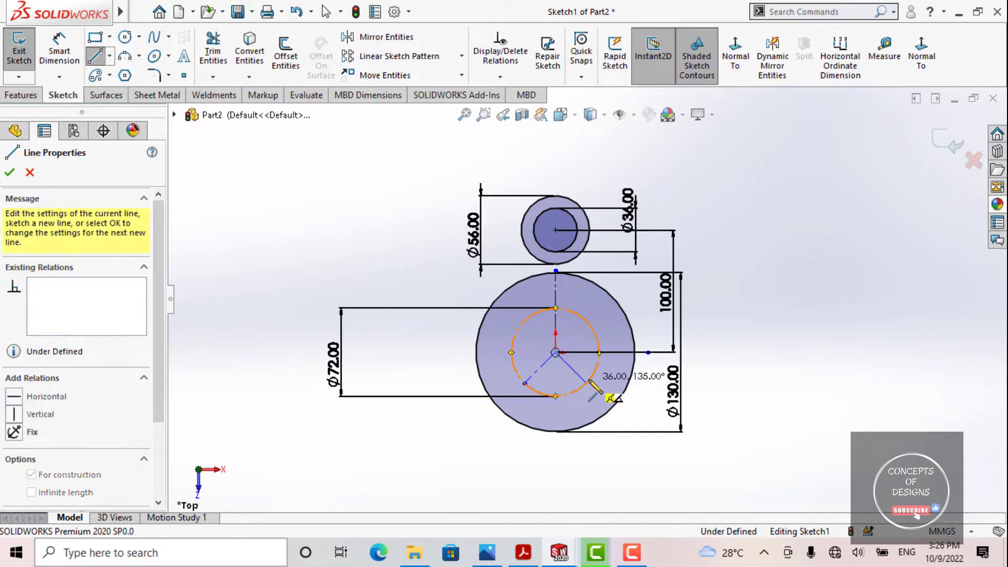
double_click(587, 384)
key(Escape)
Draw a short vertical construction line downward from the origin, between the two diagonal lines and ending inside the 72 mm circle.
scroll(596, 362, down, 4)
right_drag(879, 215, 828, 264)
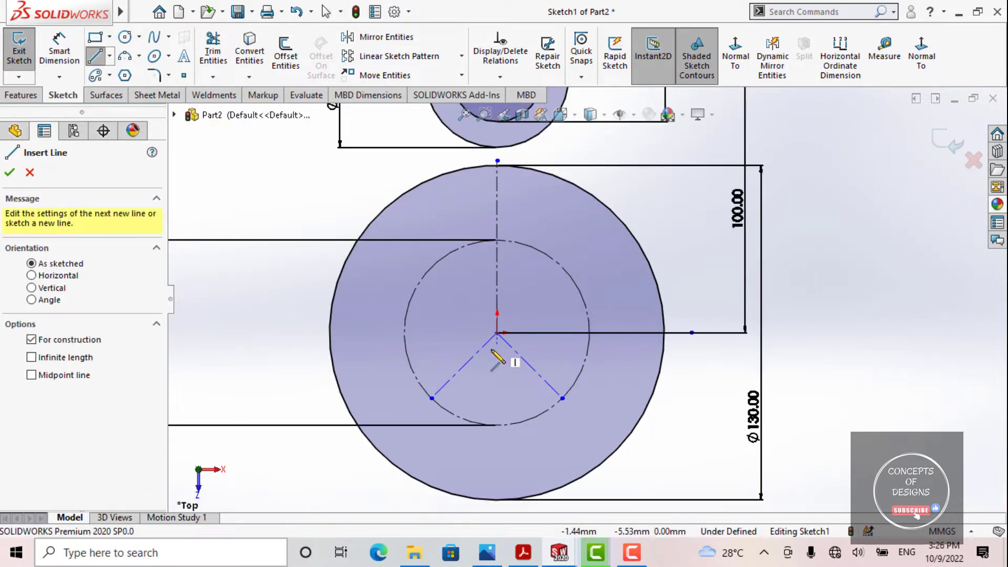
key(Escape)
right_drag(861, 357, 742, 337)
key(Escape)
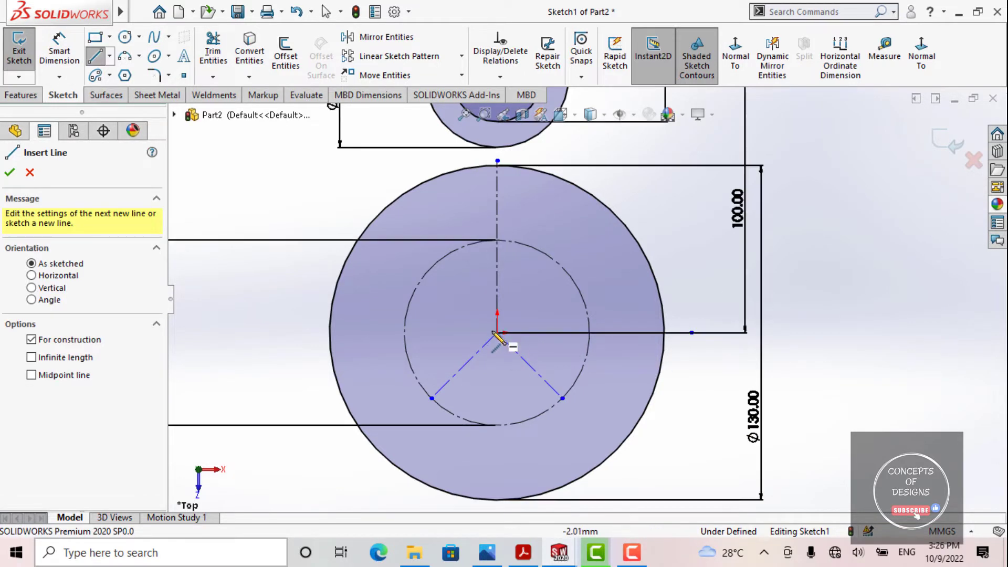
click(496, 333)
click(497, 391)
key(Escape)
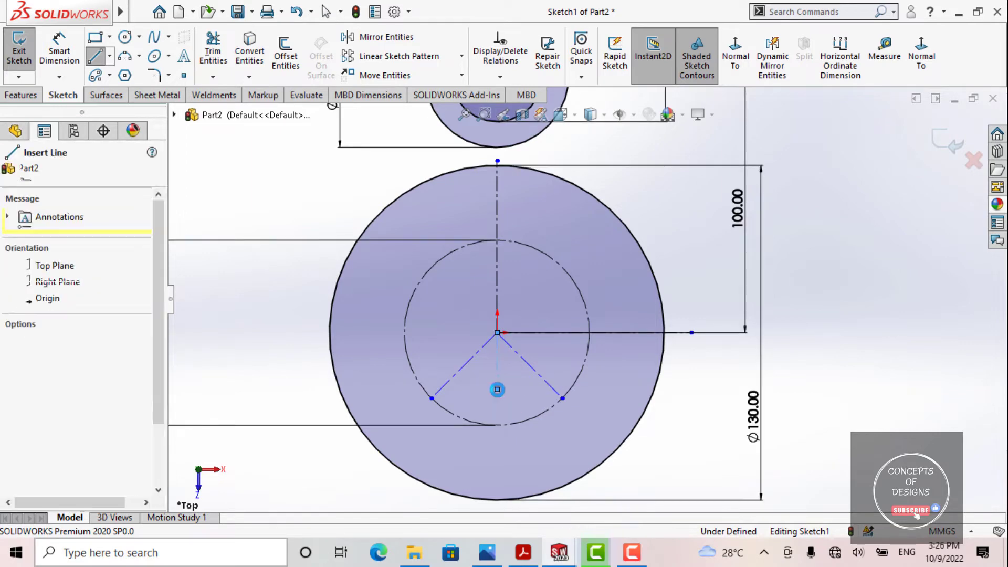
Dimension the angle between the lower-left diagonal construction line and the lower vertical construction line as 45°.
scroll(835, 357, up, 2)
right_drag(837, 332, 761, 276)
scroll(522, 346, down, 5)
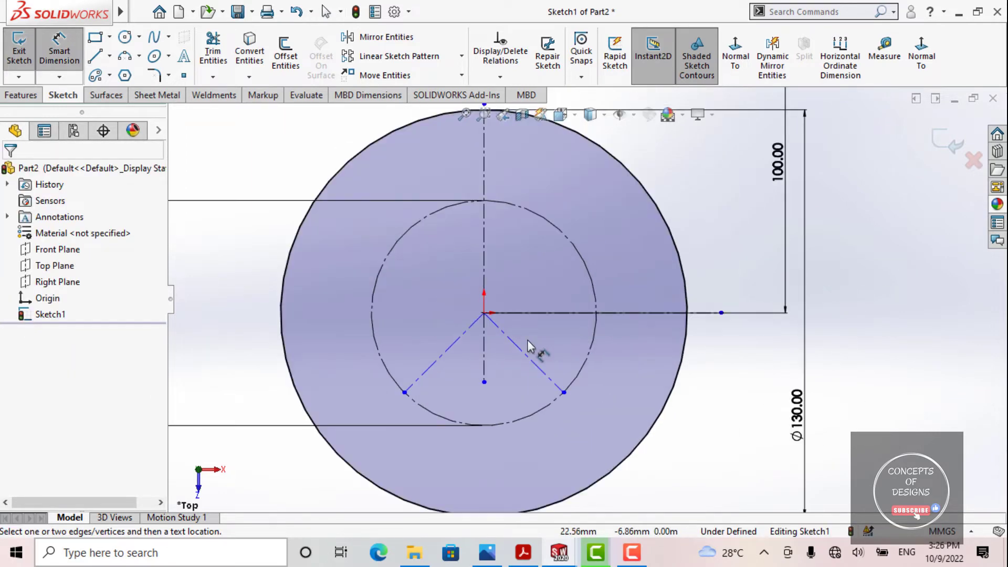
click(488, 315)
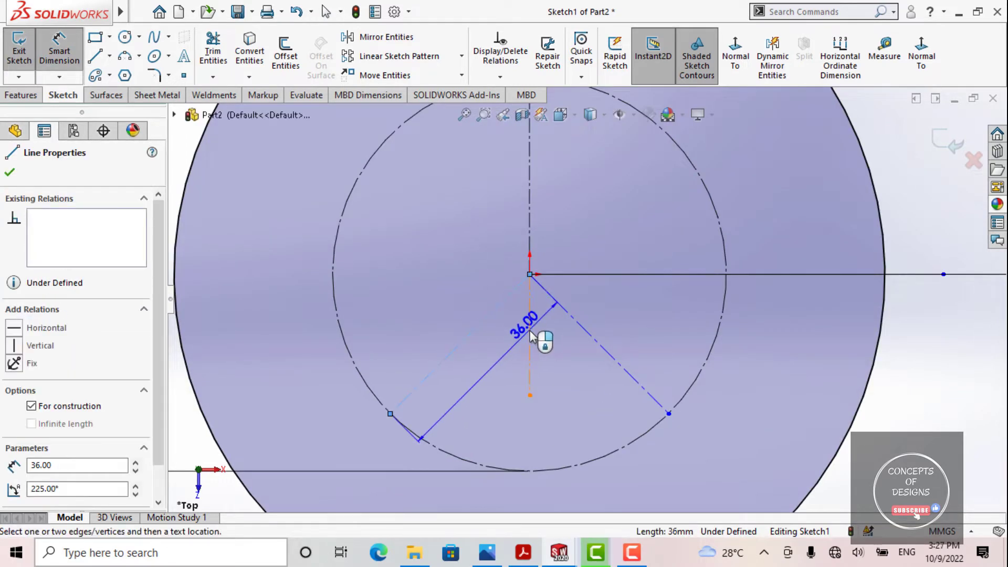
click(529, 349)
click(537, 408)
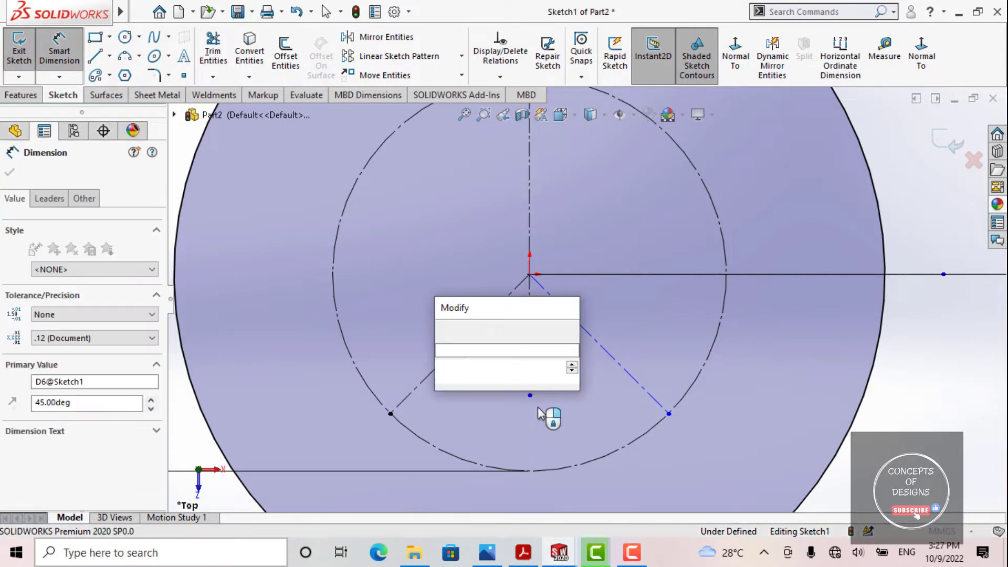
key(Return)
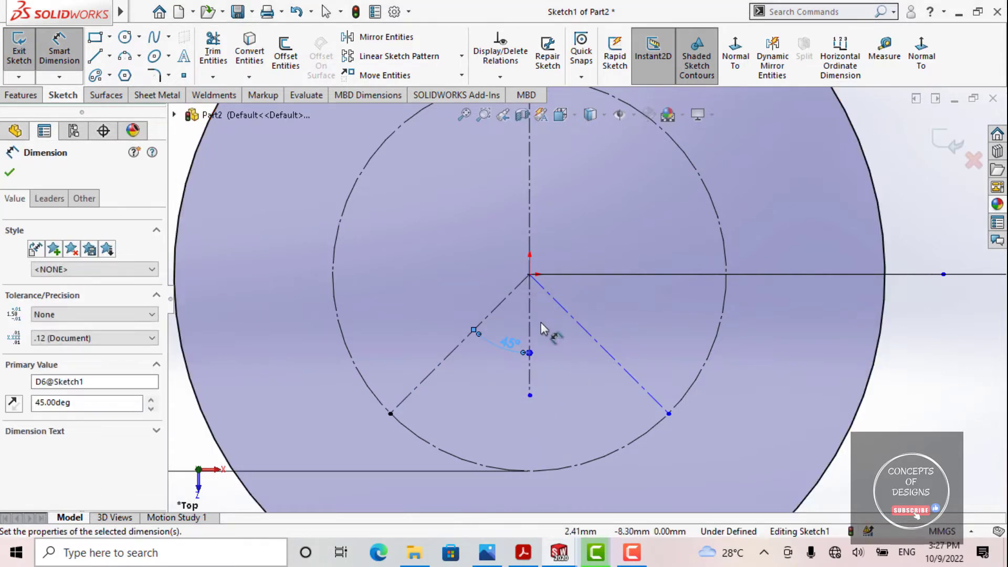
Dimension the angle between the lower vertical construction line and the lower-right diagonal construction line as 45°.
click(531, 336)
click(576, 322)
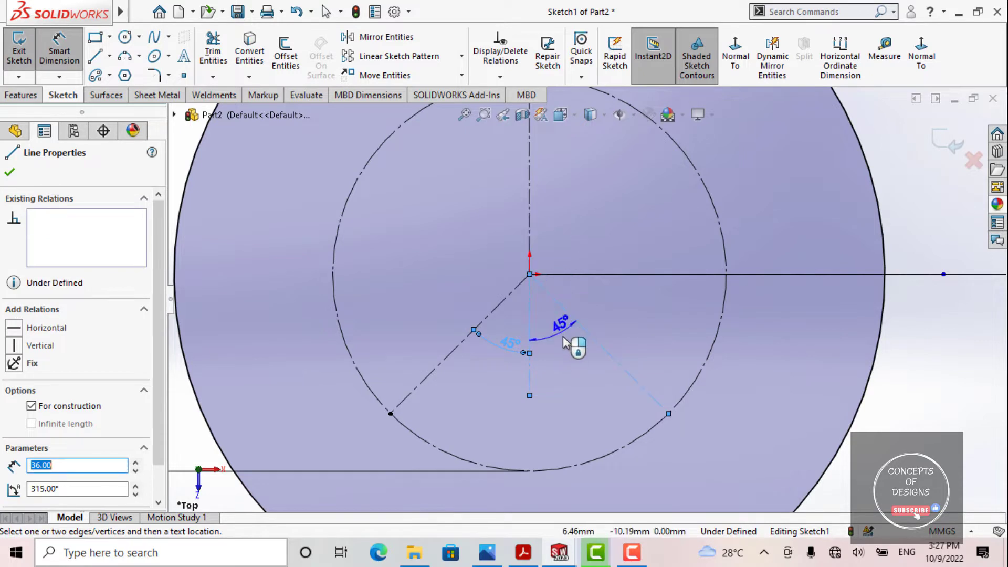
click(565, 345)
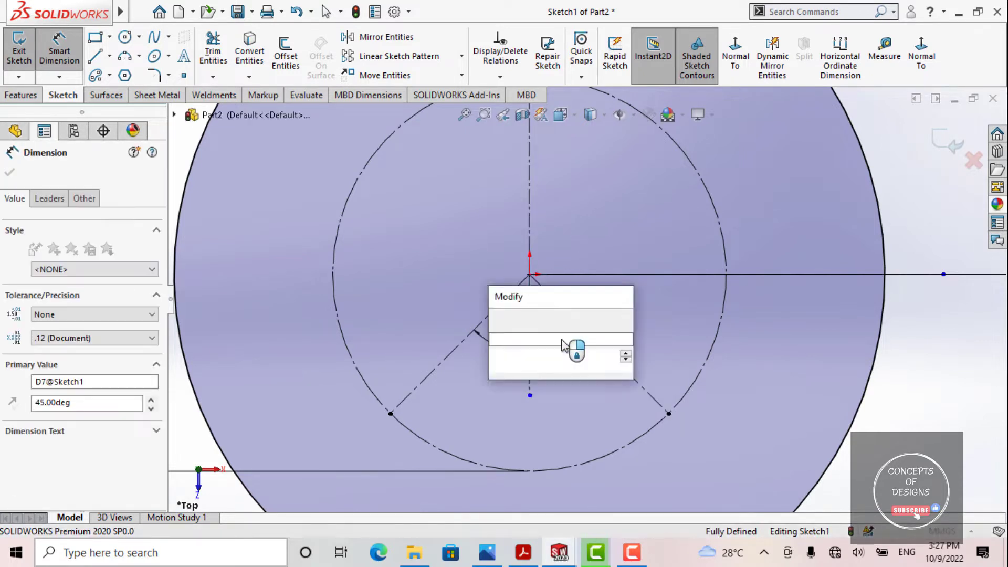
key(Return)
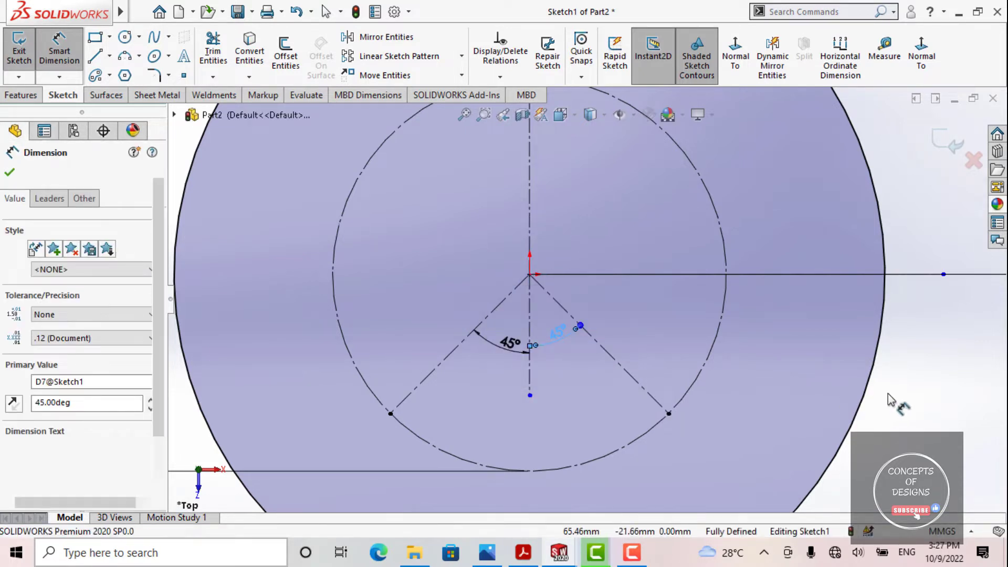
key(Escape)
Extend the lower vertical construction line past the 130 mm circle, ending about 115 mm below the origin.
key(f)
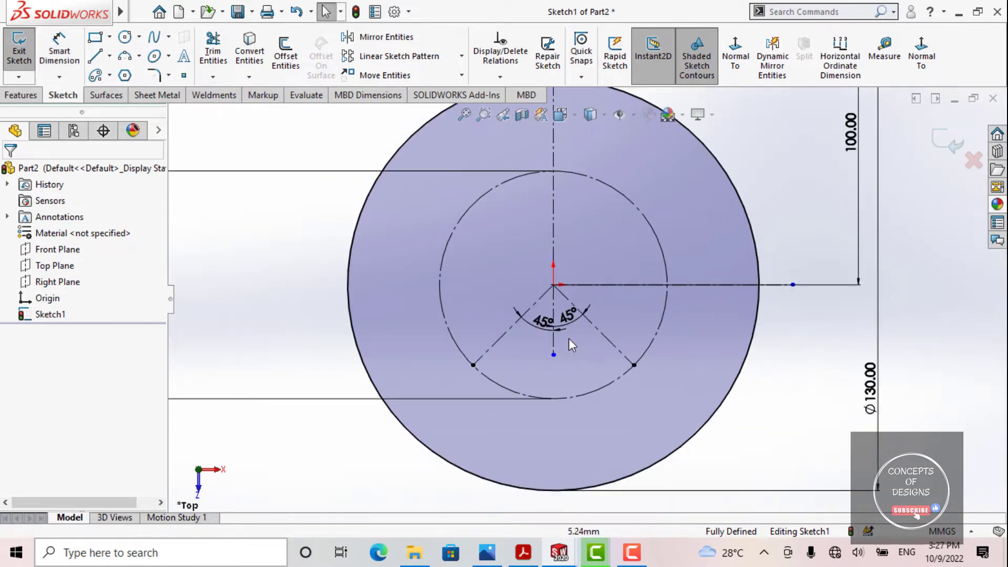
scroll(561, 341, down, 2)
drag(550, 359, 553, 463)
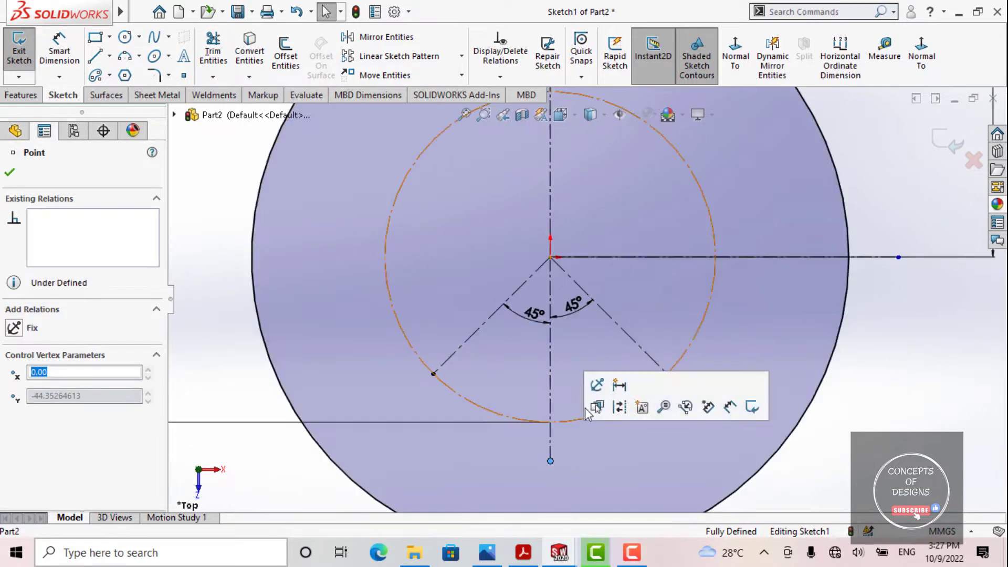
scroll(578, 399, up, 3)
drag(566, 405, 564, 486)
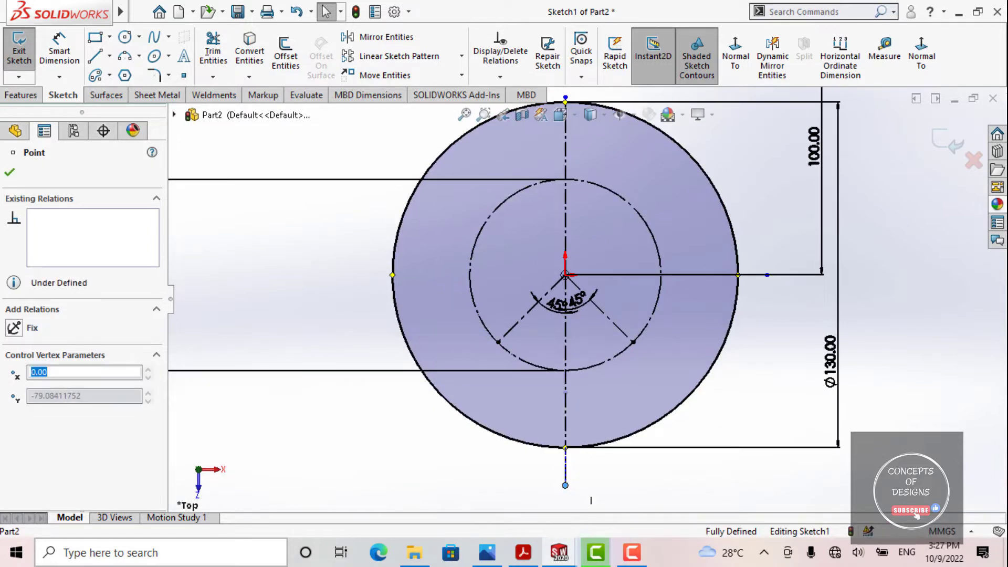
scroll(566, 302, up, 3)
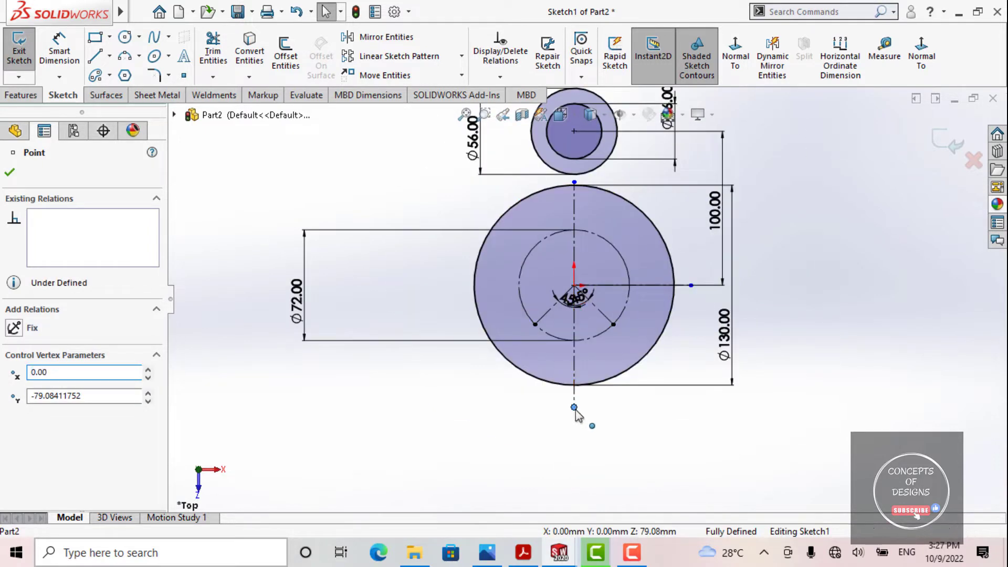
drag(574, 408, 574, 461)
scroll(531, 412, up, 3)
click(537, 394)
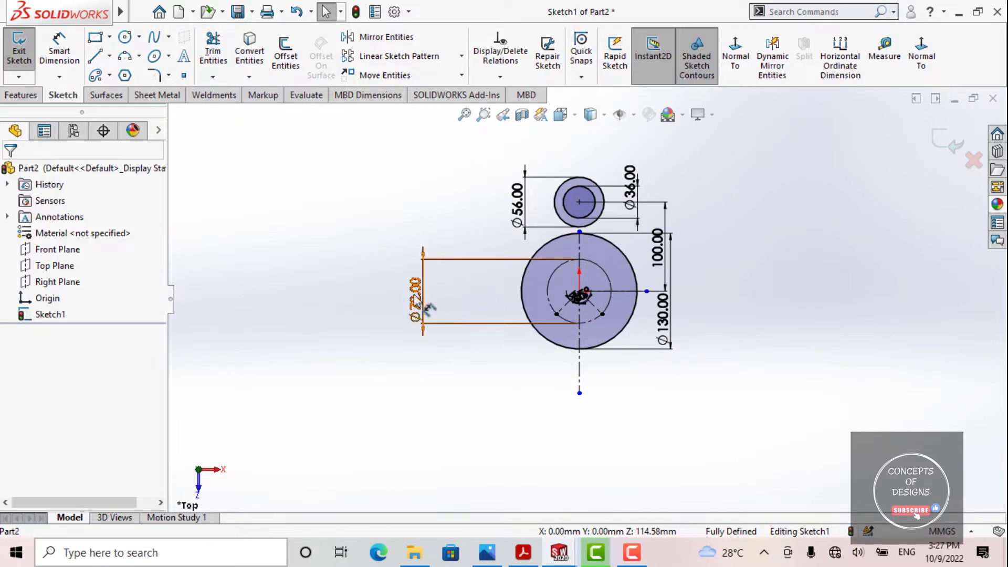
Draw a horizontal straight slot below and beside the circles, about 291 mm between centres and about 152 mm wide.
click(110, 77)
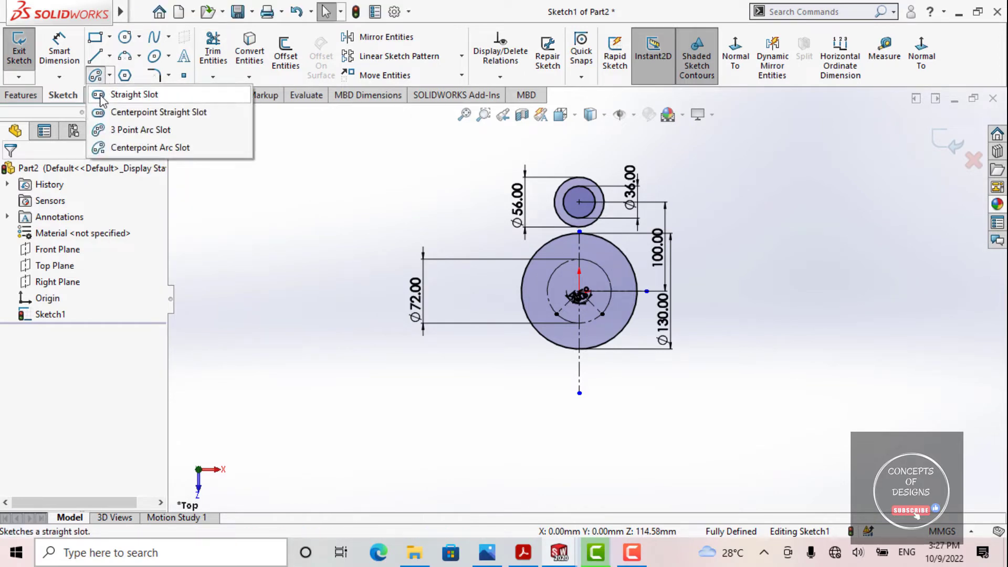
click(121, 97)
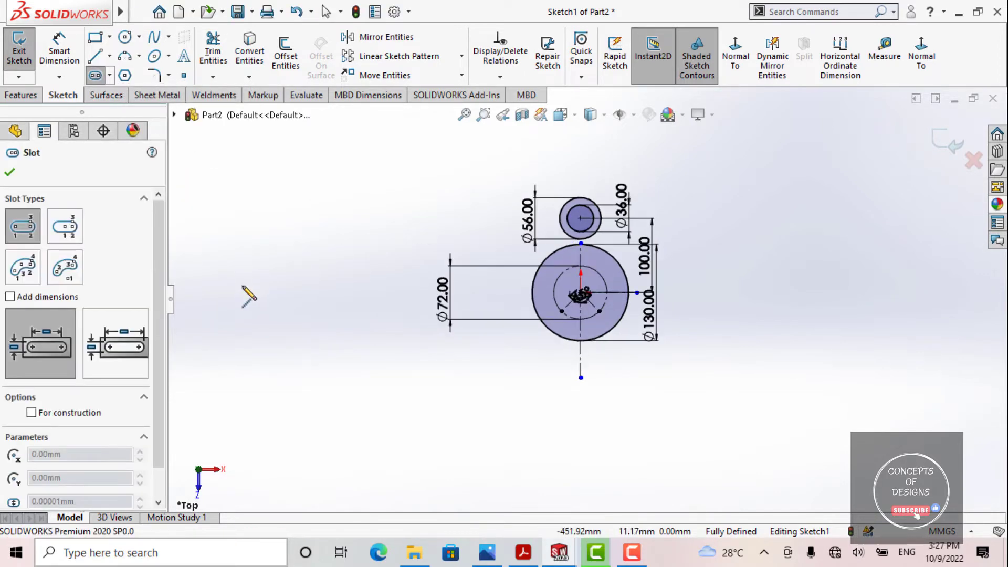
scroll(584, 304, up, 3)
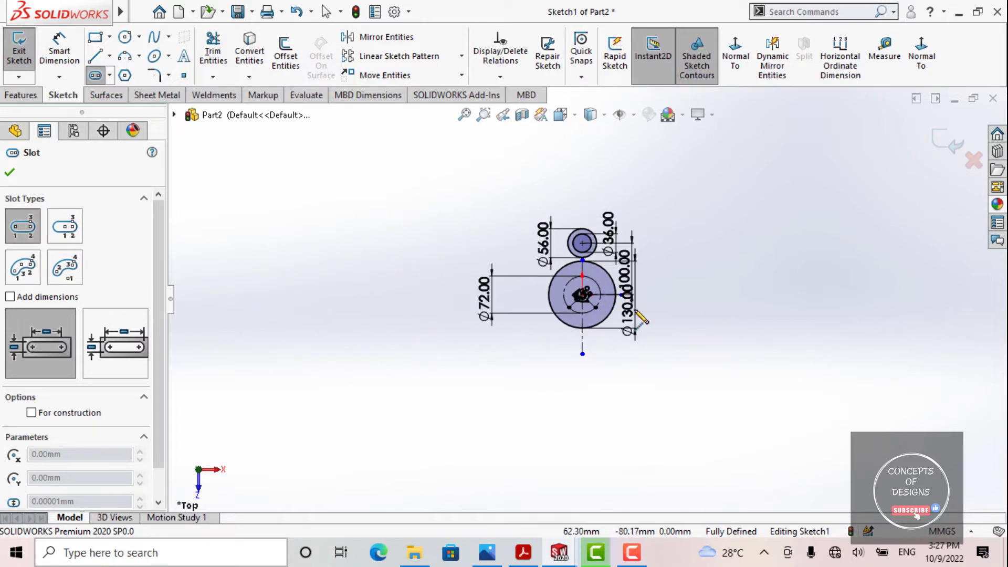
click(318, 407)
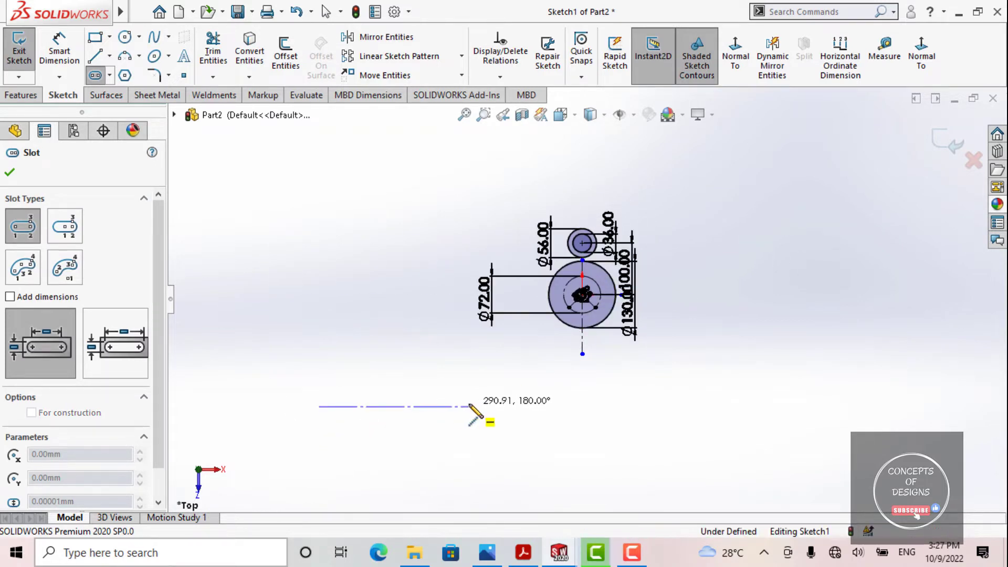
click(469, 406)
click(487, 371)
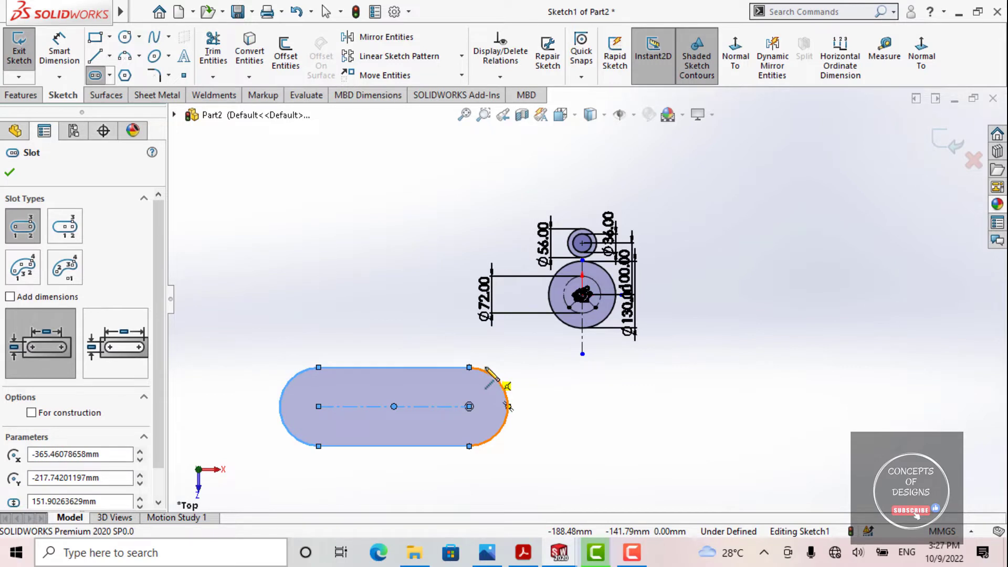
key(Escape)
Dimension the straight slot's centre-to-centre length and its end radius, accepting both values as drawn.
scroll(427, 421, down, 2)
right_drag(660, 423, 670, 342)
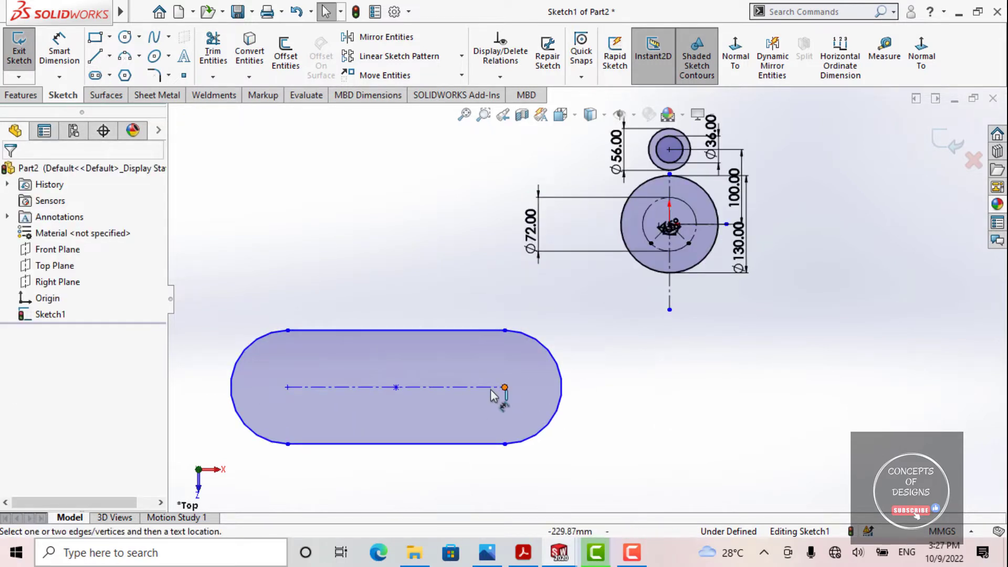
click(465, 389)
click(426, 272)
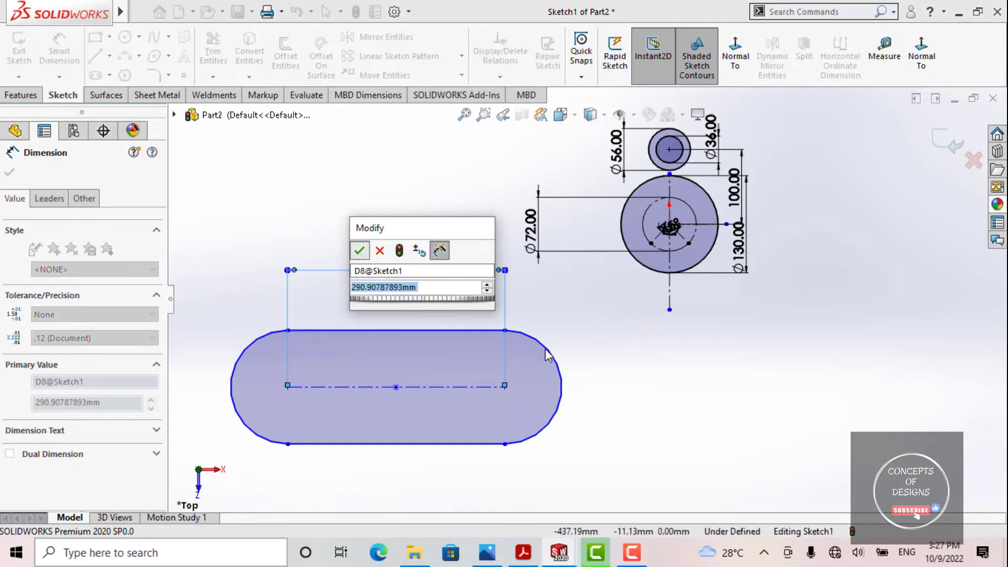
key(Return)
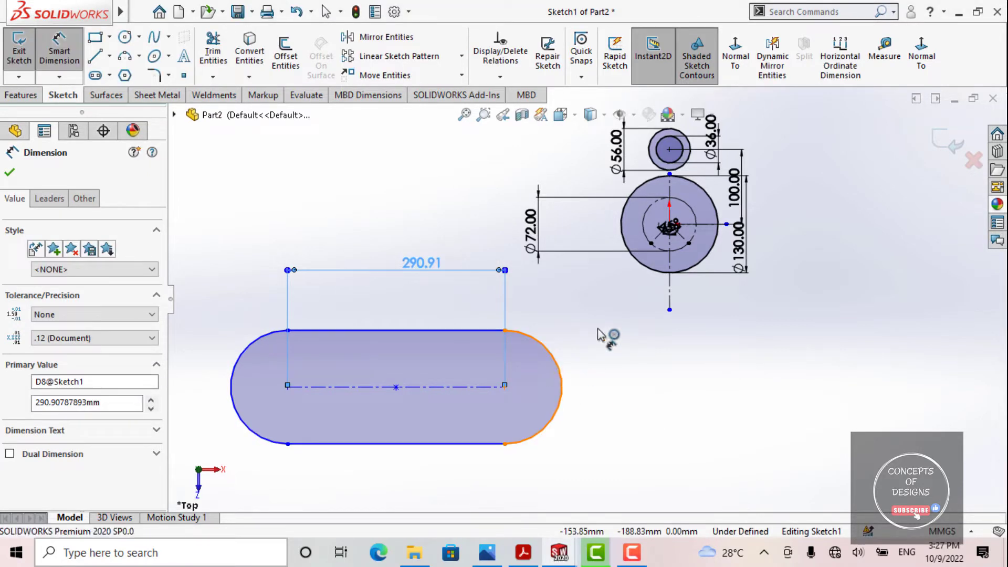
click(601, 335)
click(601, 335)
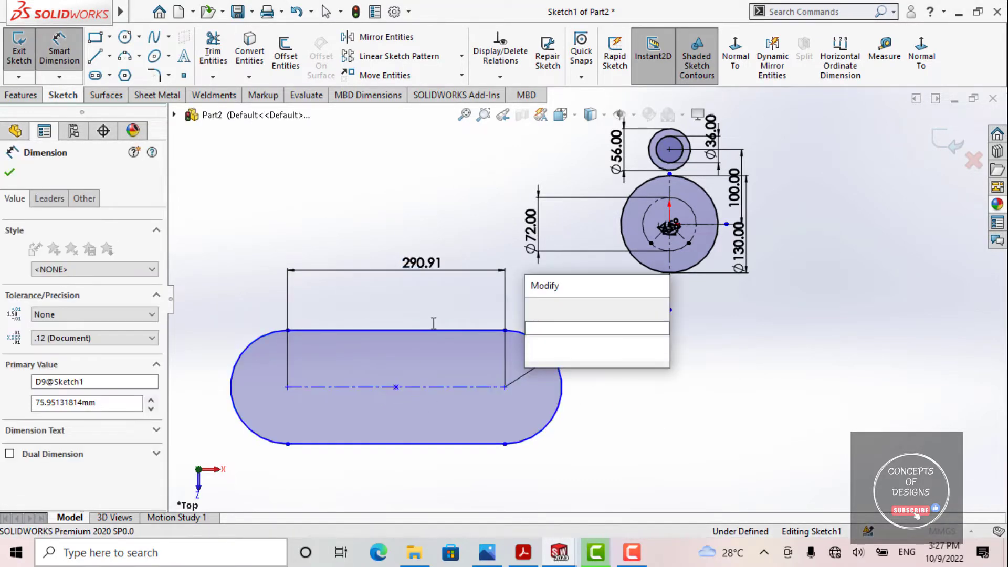
key(Return)
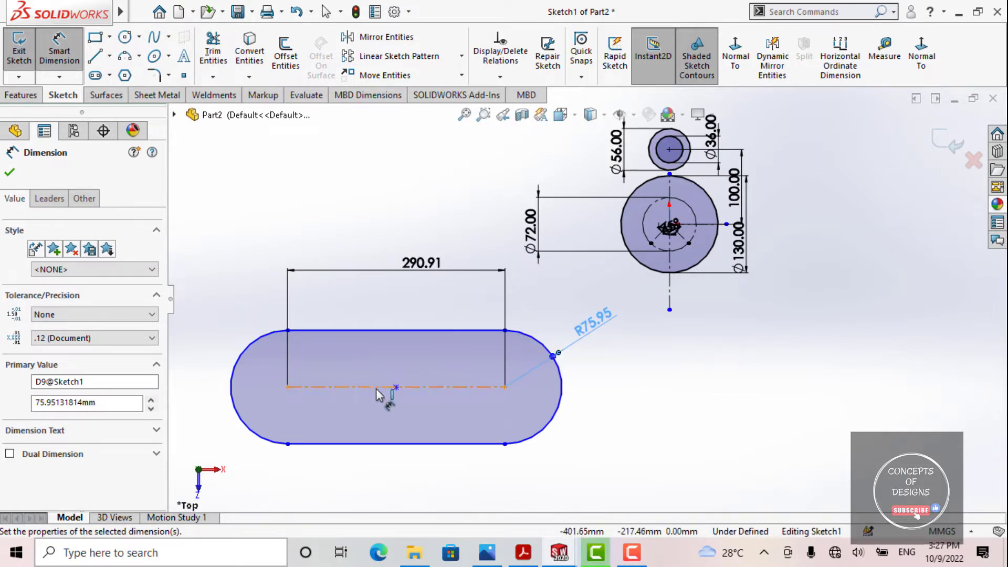
key(Escape)
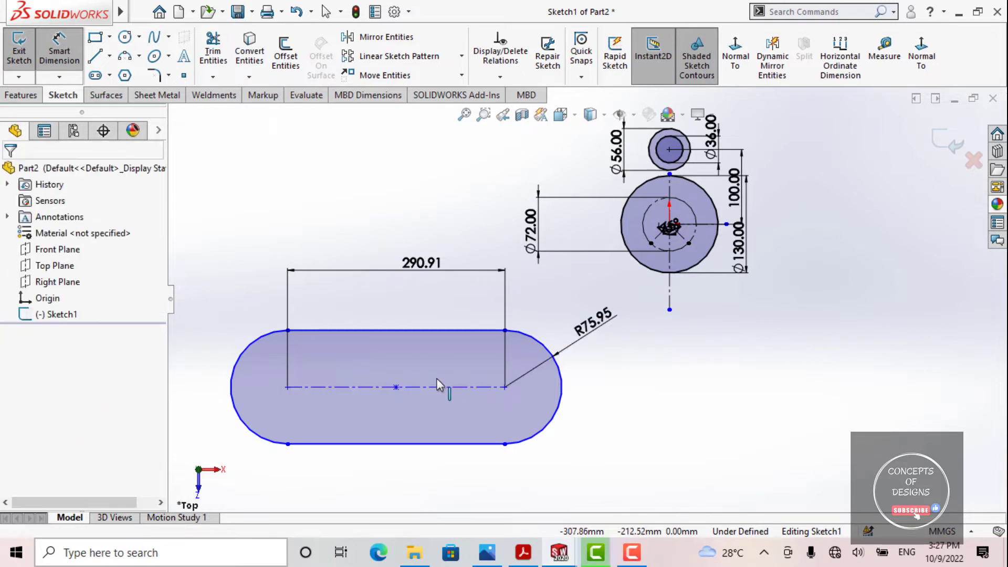
key(Escape)
Delete the straight slot together with its length and radius dimensions.
scroll(633, 387, up, 1)
scroll(586, 298, up, 1)
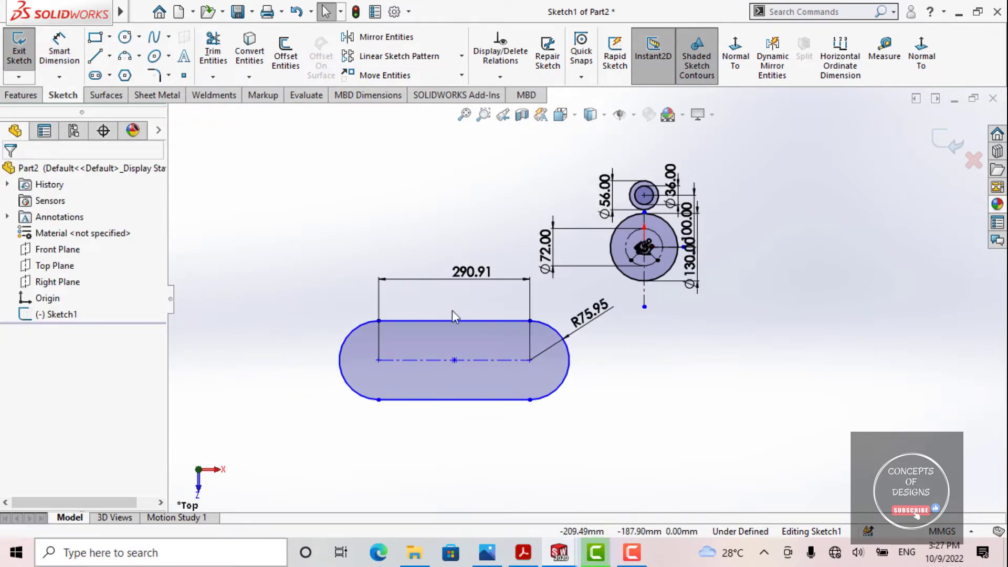
scroll(497, 290, down, 2)
drag(229, 209, 633, 482)
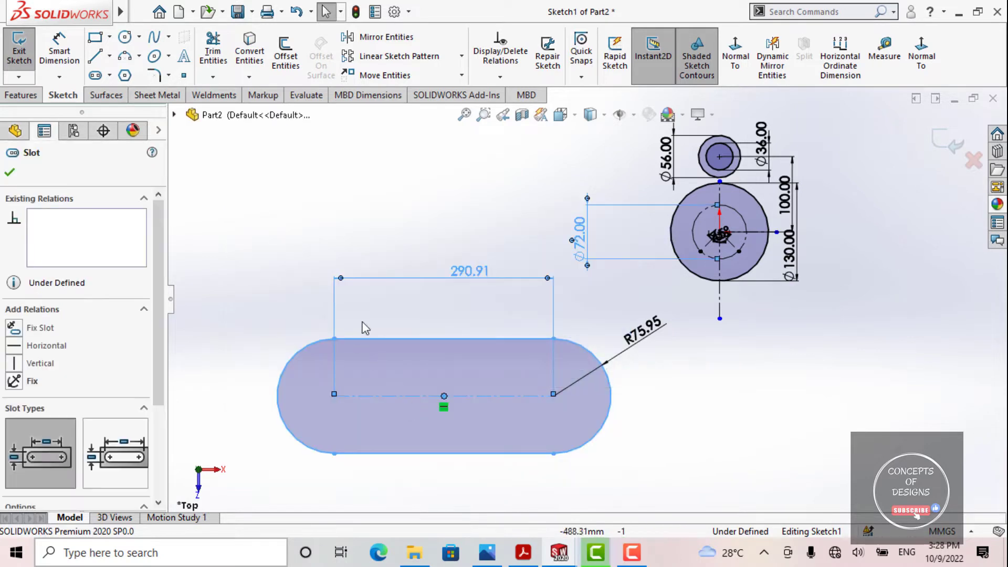
drag(679, 460, 504, 407)
key(Delete)
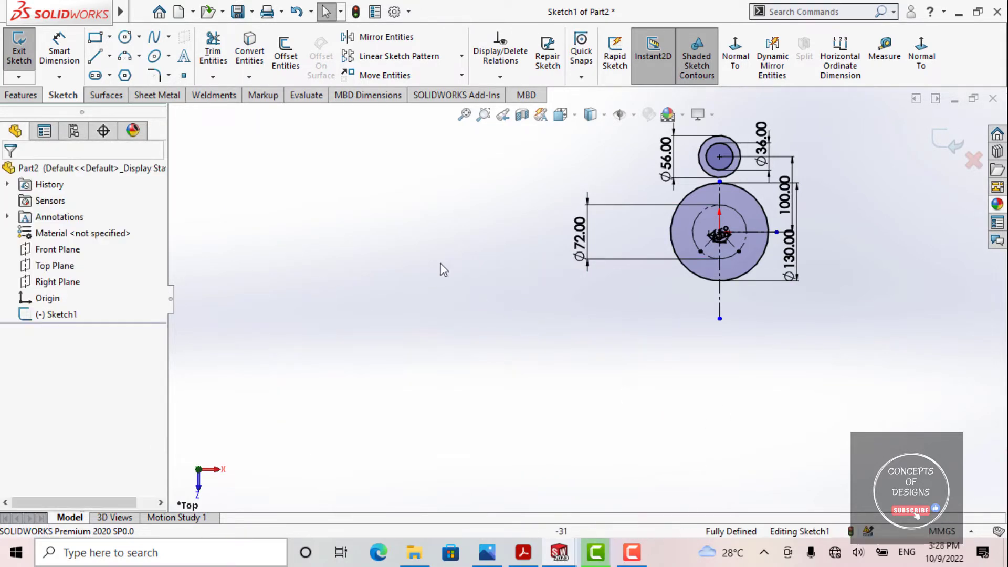
Draw a horizontal centerpoint straight slot about 200 mm wide in the empty area beside the circles.
click(110, 77)
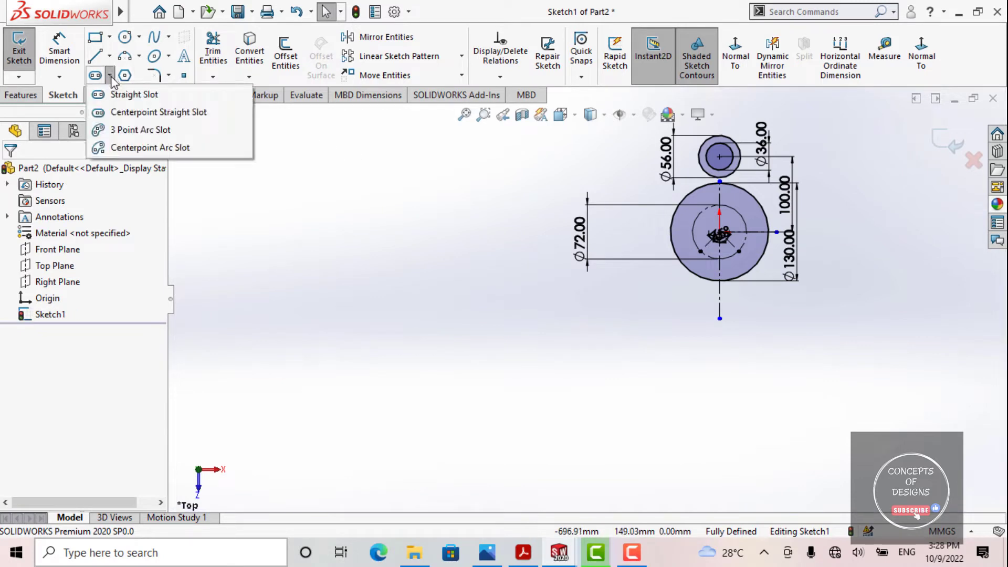
click(126, 113)
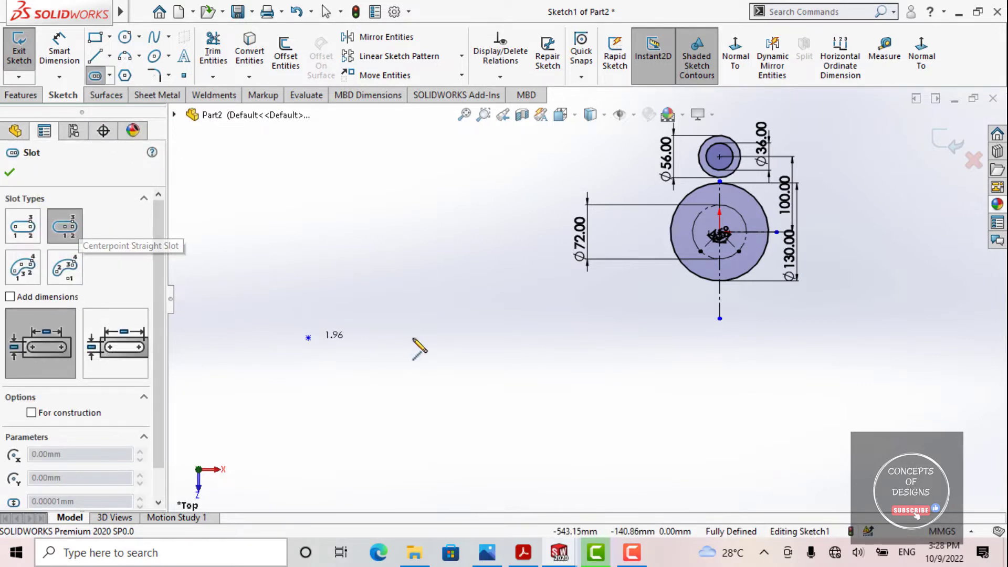
click(308, 338)
click(456, 338)
click(424, 263)
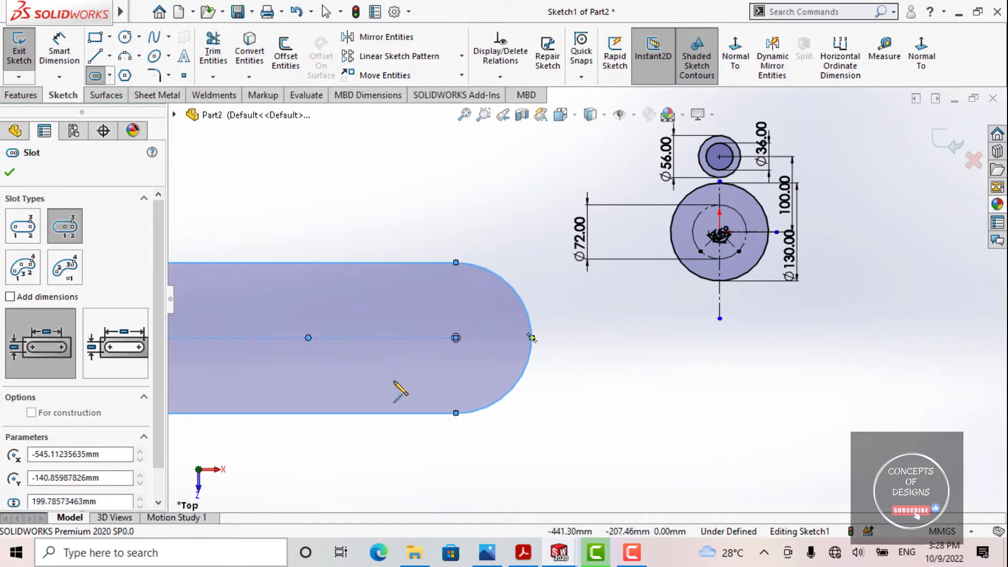
scroll(395, 379, down, 1)
scroll(400, 367, up, 2)
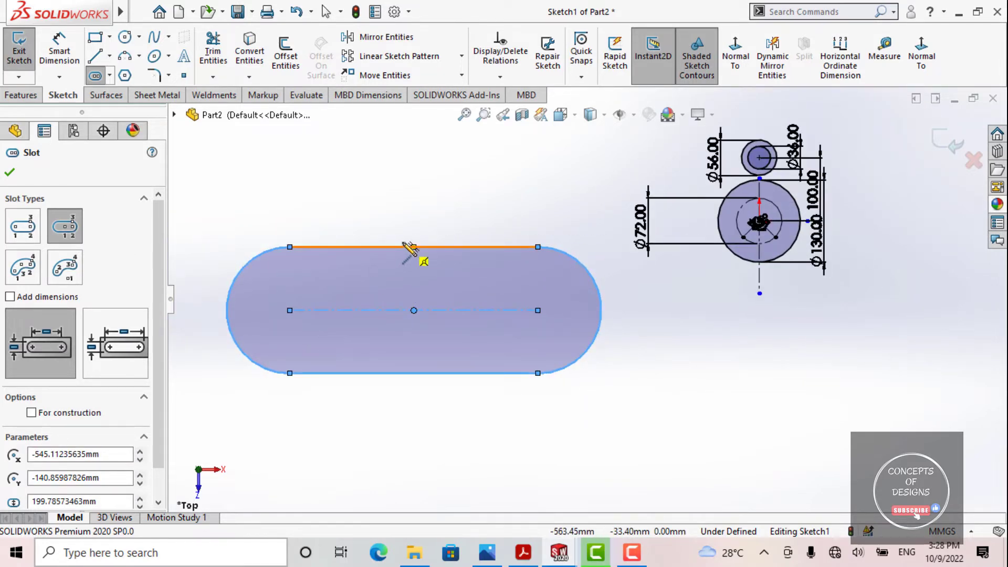
Delete the centerpoint straight slot.
key(Escape)
drag(482, 402, 358, 255)
key(Delete)
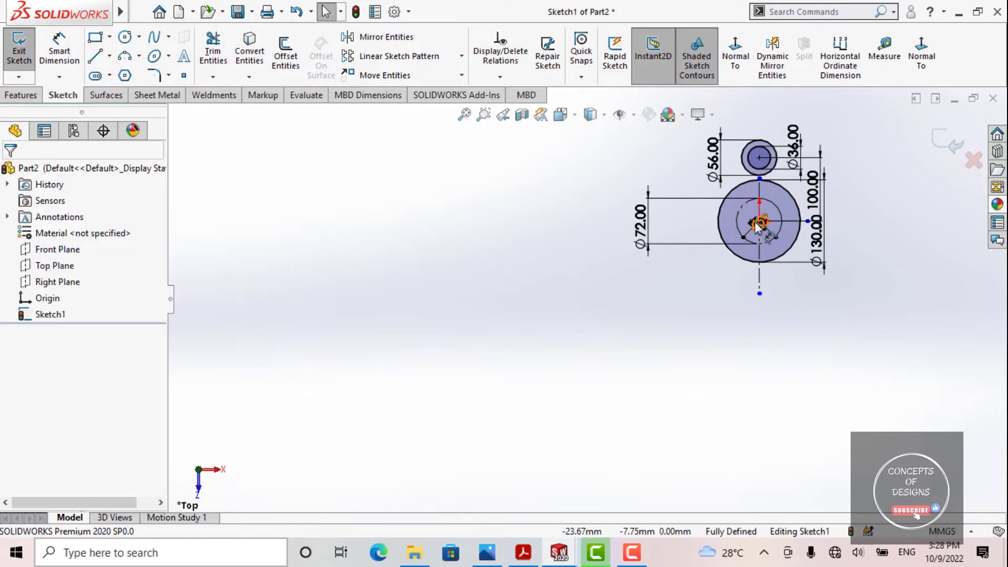
Switch to the PDF in Adobe Acrobat to examine the slot in the Ex-8 drawing, and return to the SOLIDWORKS sketch.
scroll(754, 221, down, 1)
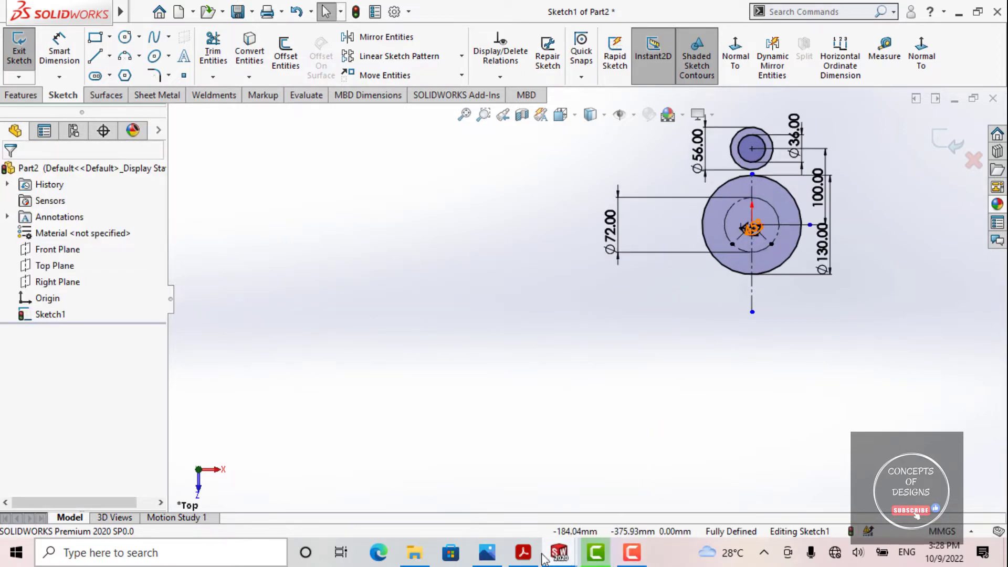
click(523, 552)
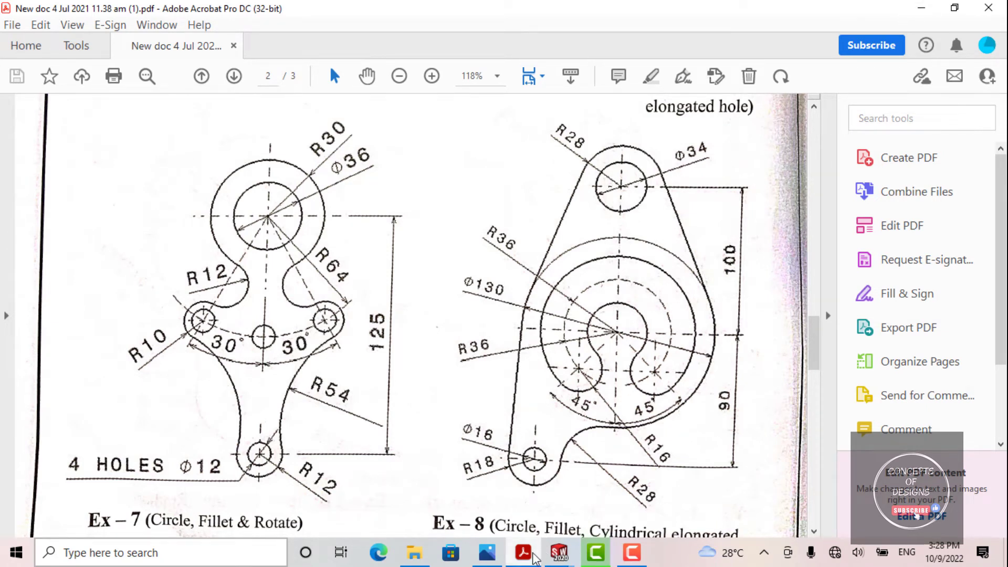
click(559, 552)
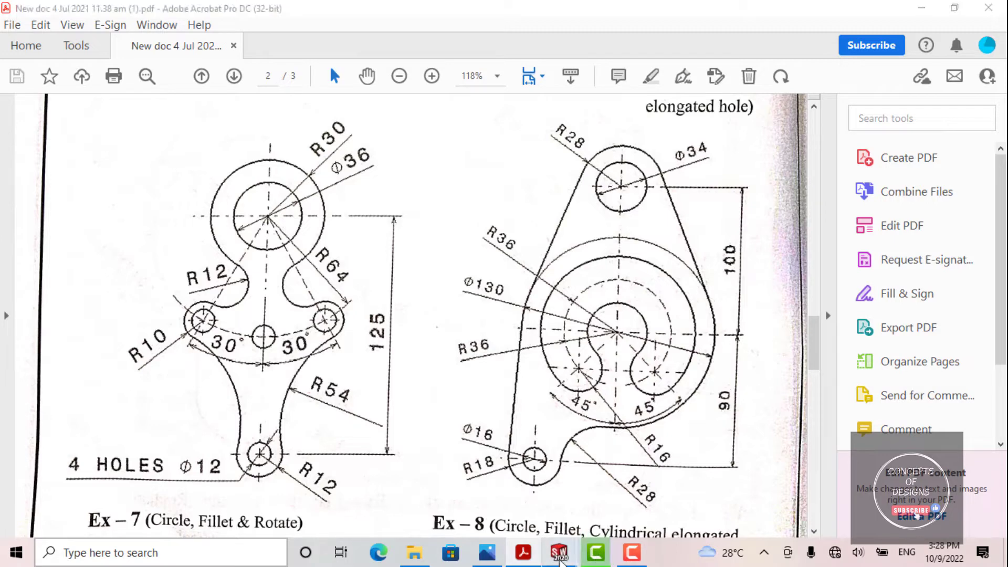
click(586, 509)
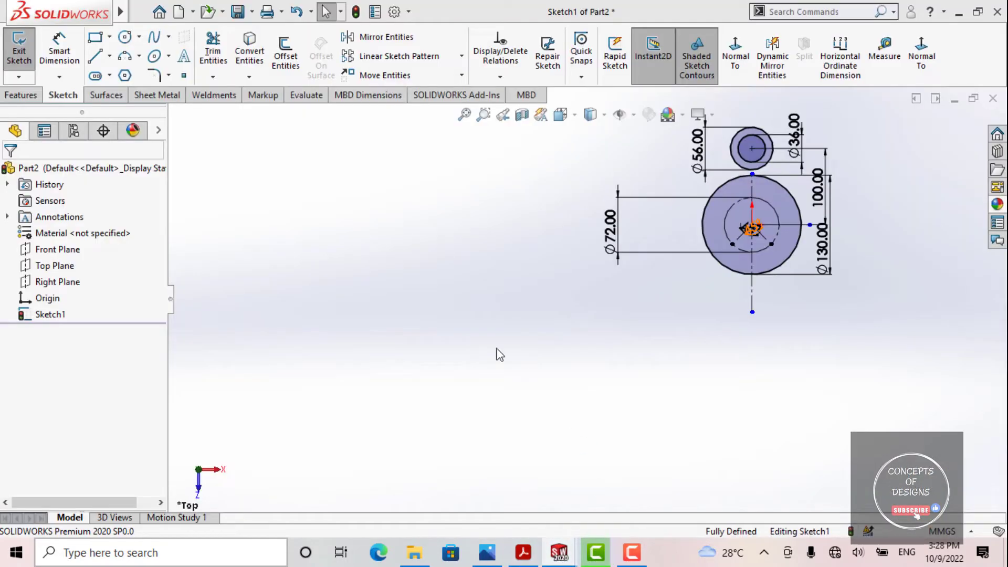
ctrl+middle_drag(634, 338, 524, 424)
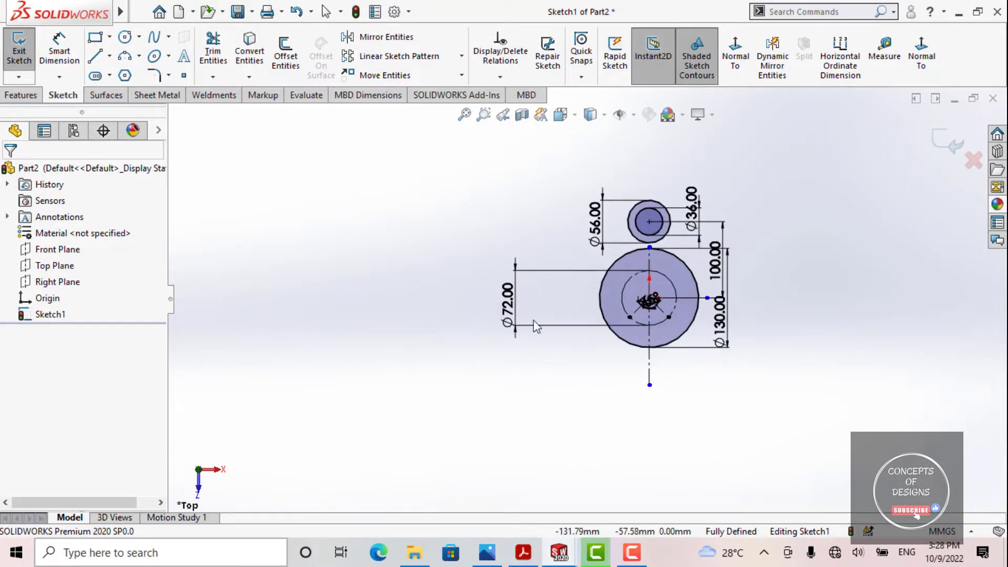
Draw a 3 point arc slot beside the circles with a centreline radius of about 163 mm, a 226° sweep and about 202 mm width.
click(109, 76)
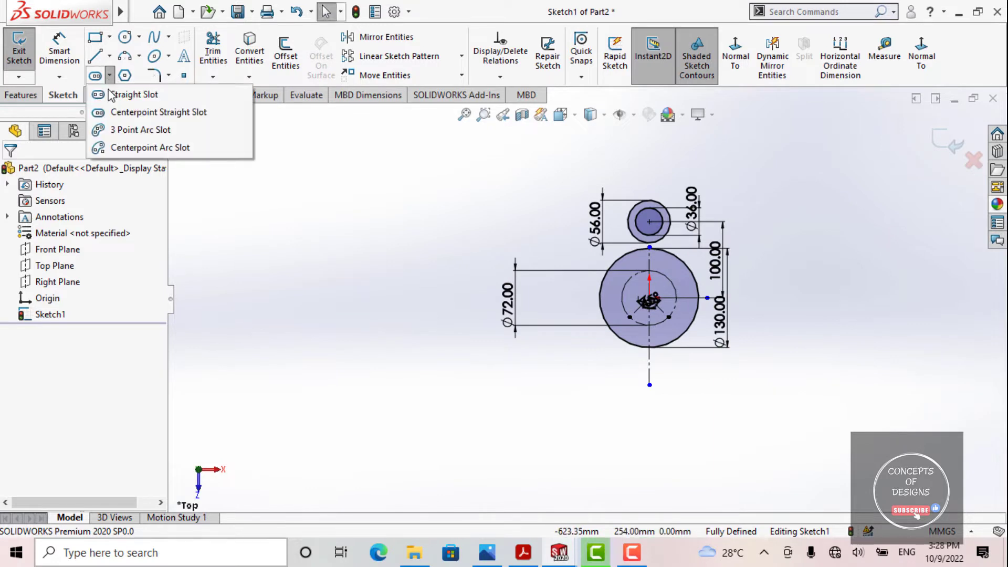
click(119, 131)
scroll(424, 327, up, 1)
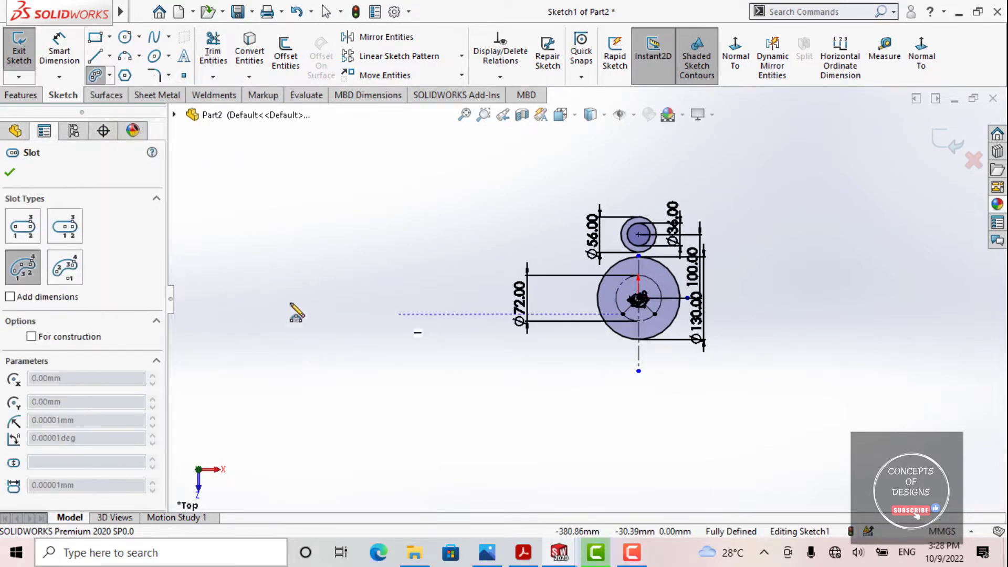
click(278, 353)
click(471, 370)
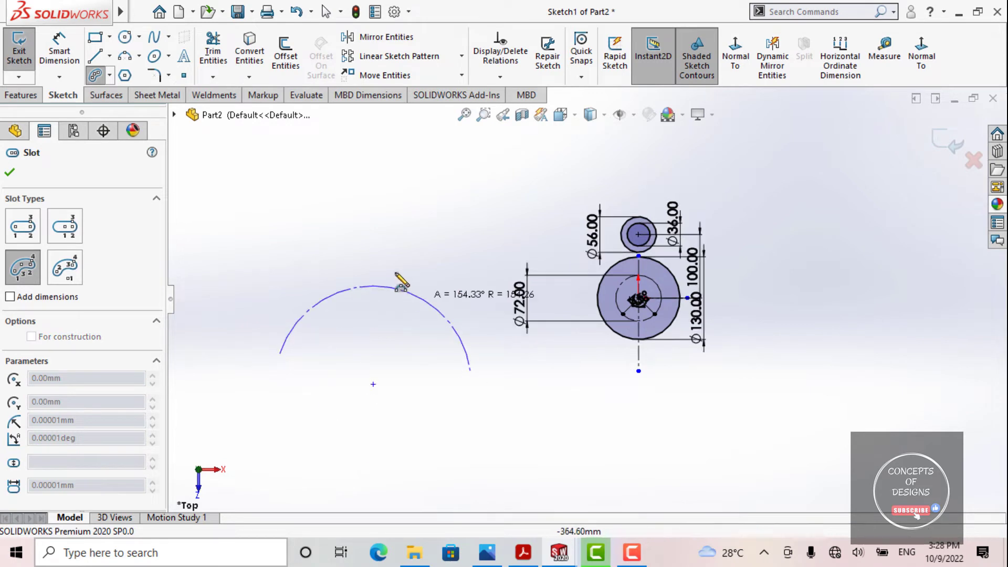
click(357, 223)
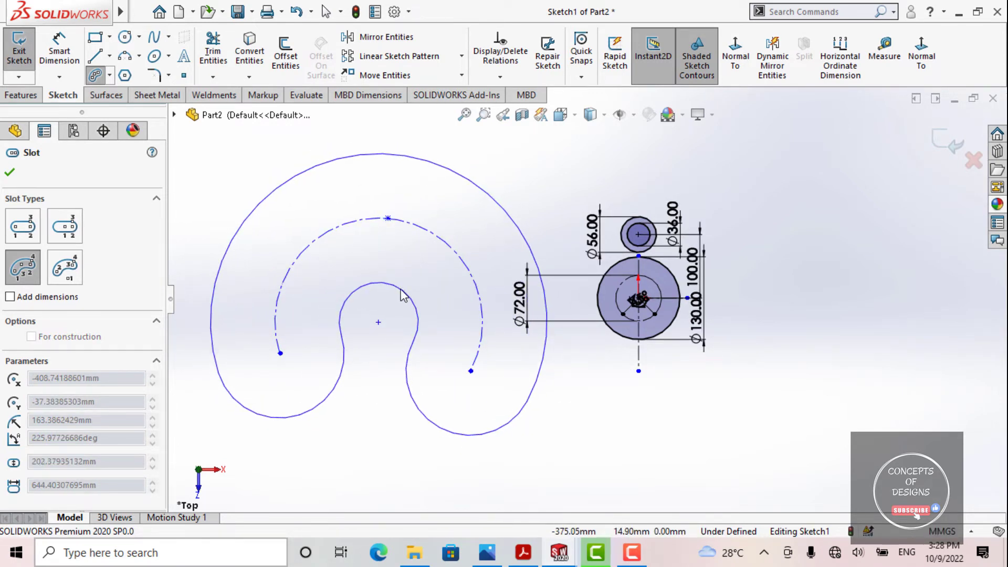
click(403, 293)
key(Escape)
Delete the 3 point arc slot and the 72 mm diameter dimension selected with it.
scroll(425, 275, up, 3)
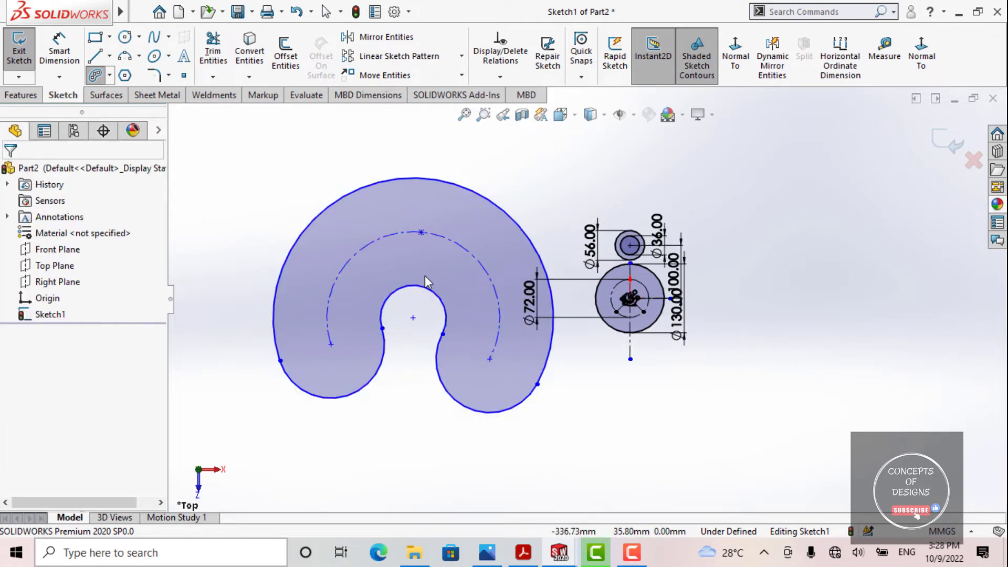
drag(568, 435, 384, 293)
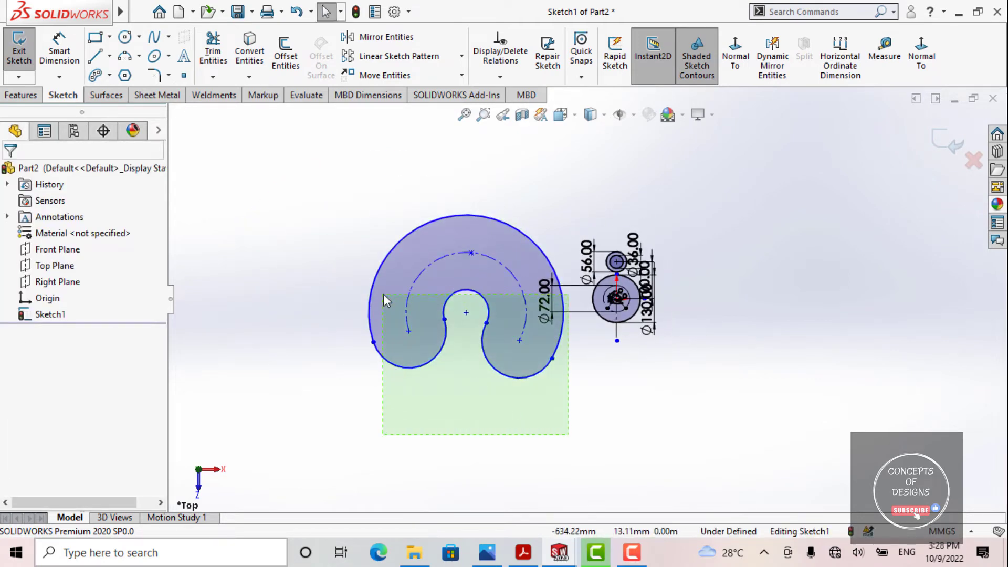
click(541, 422)
drag(529, 438, 346, 319)
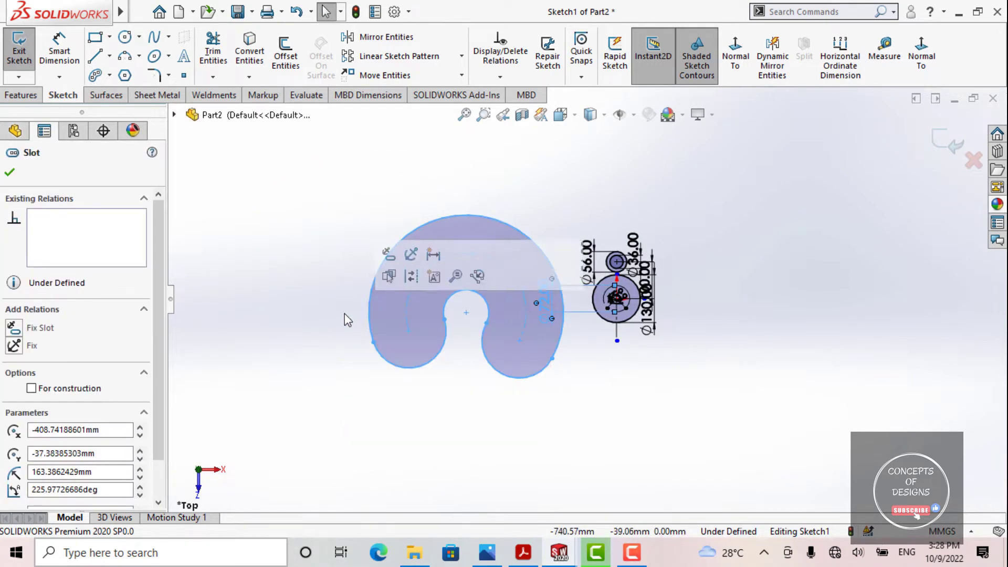
key(Delete)
click(110, 76)
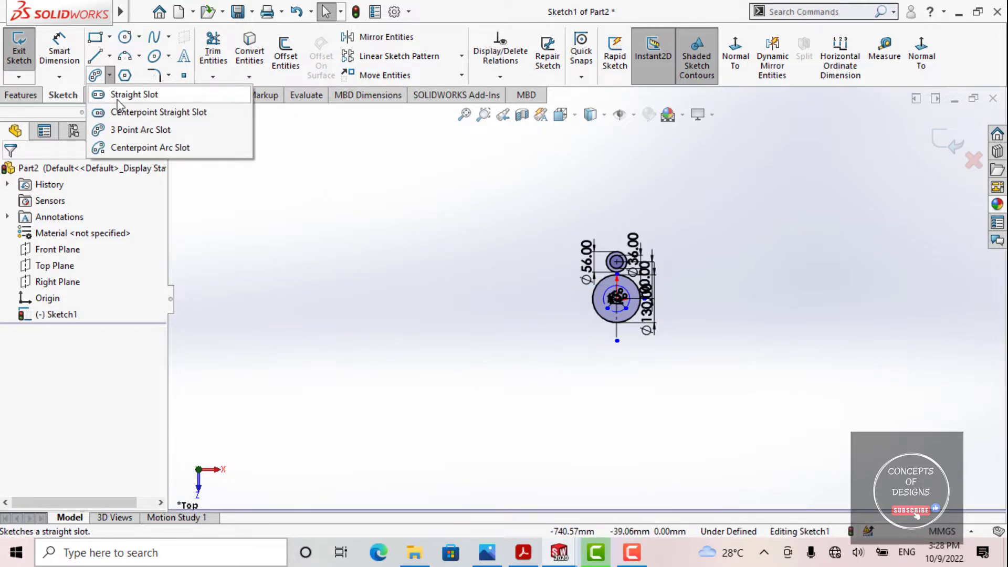
click(124, 131)
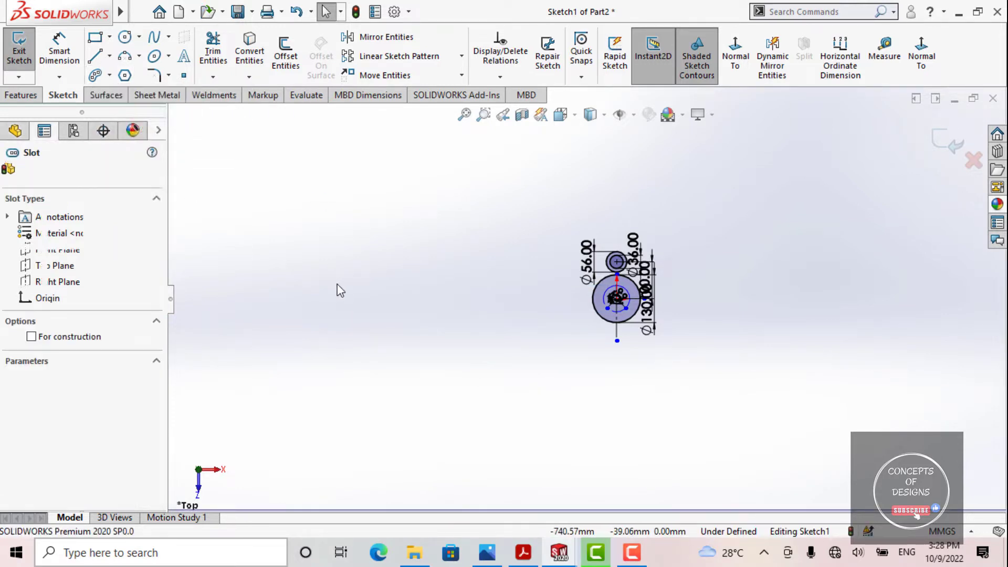
key(Escape)
Draw a horizontal construction line in the empty area beside the circles, level with the large circle's lower half.
right_drag(349, 246, 351, 275)
click(263, 308)
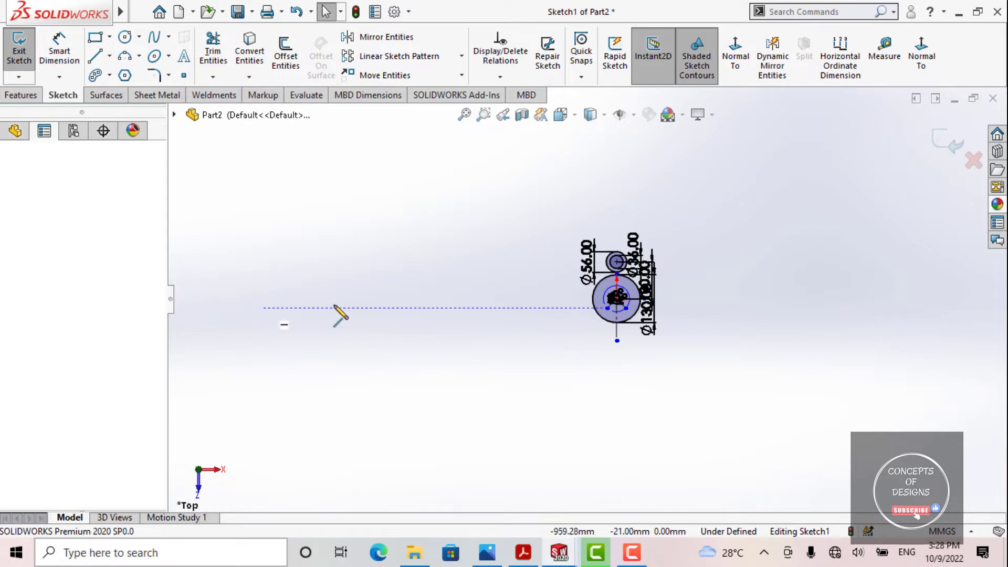
click(423, 304)
key(Escape)
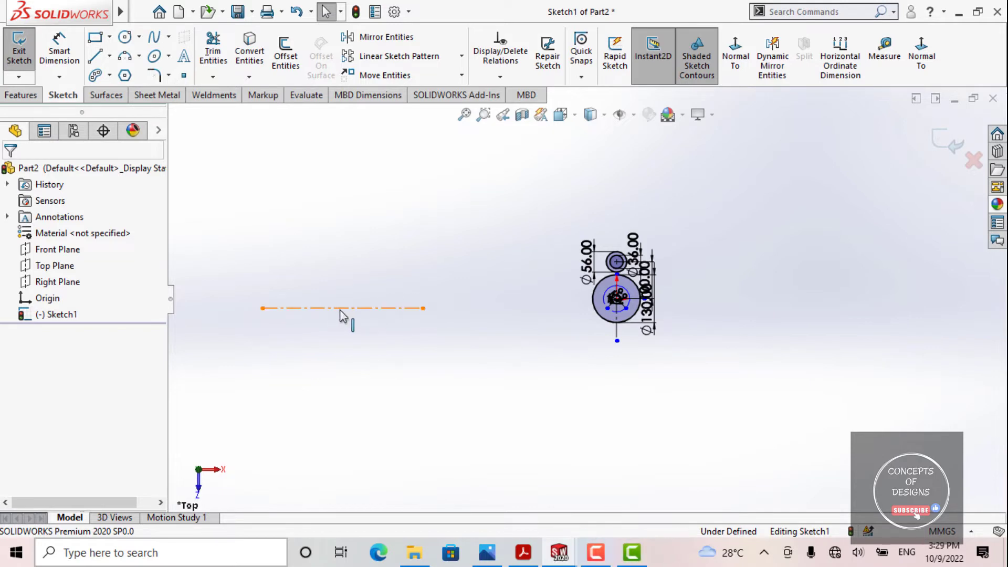
click(109, 75)
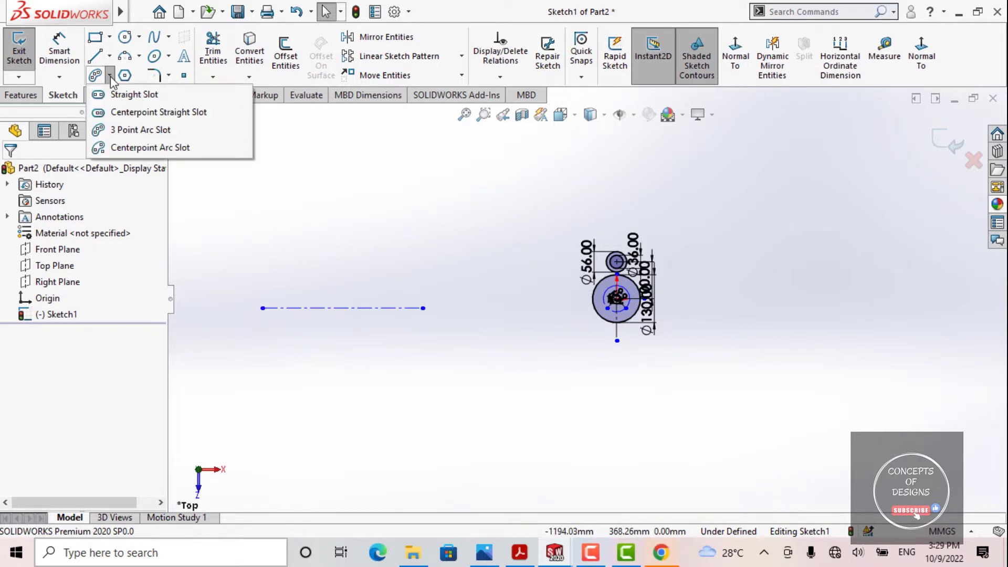
click(119, 131)
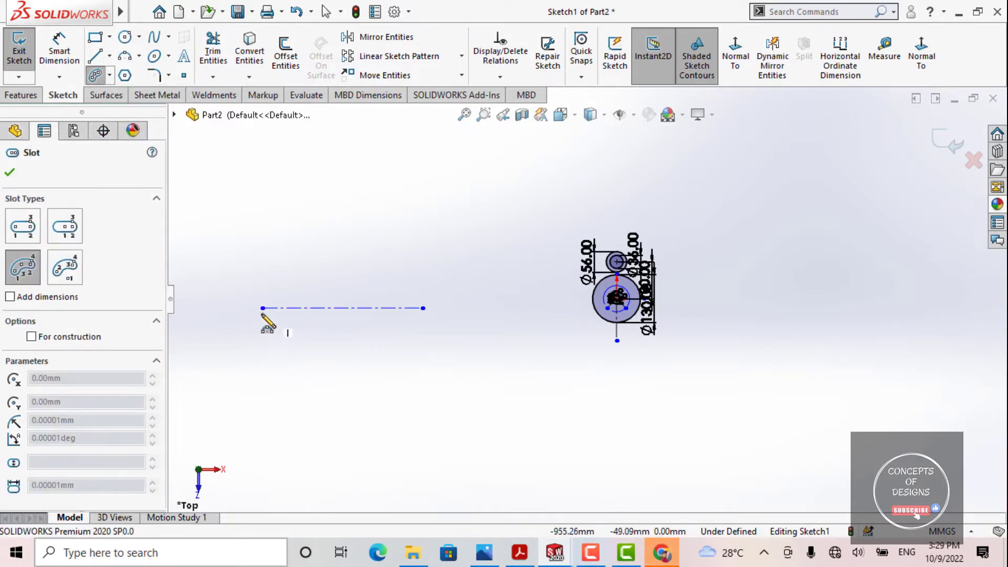
key(Escape)
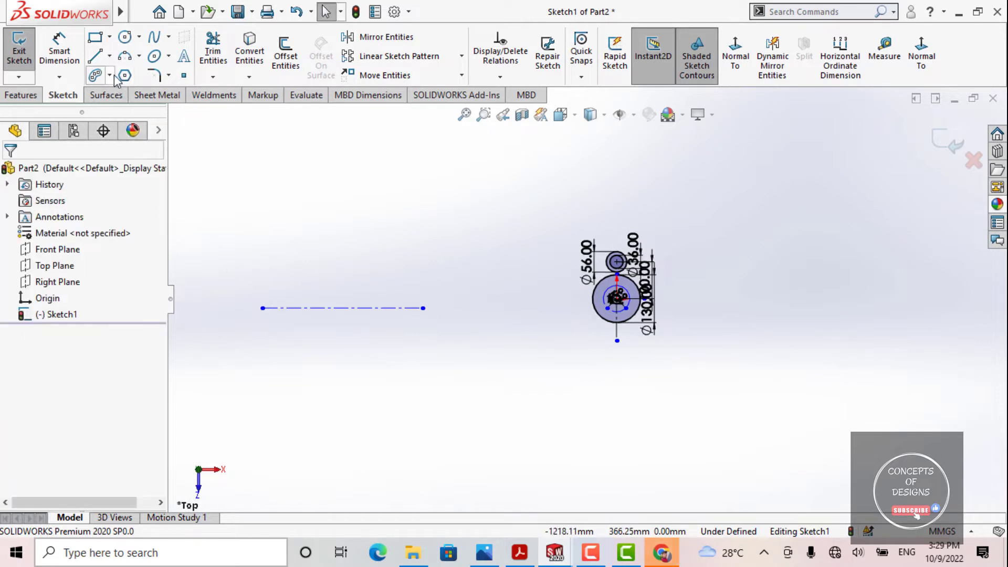
Draw a 3 point arc slot between the endpoints of the horizontal construction line, about 435 mm apart, with its arc bulging above the line.
click(112, 76)
click(120, 132)
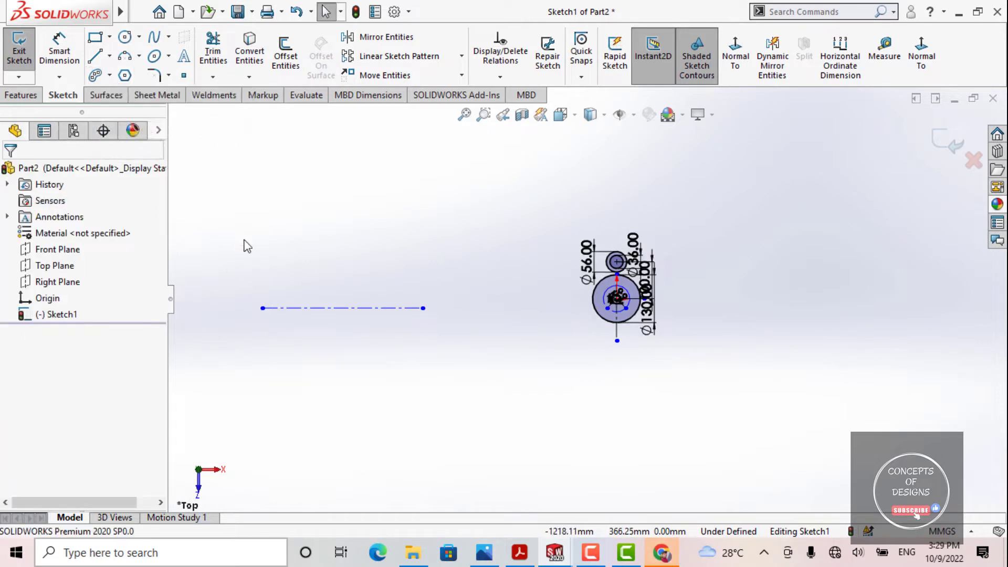
click(262, 308)
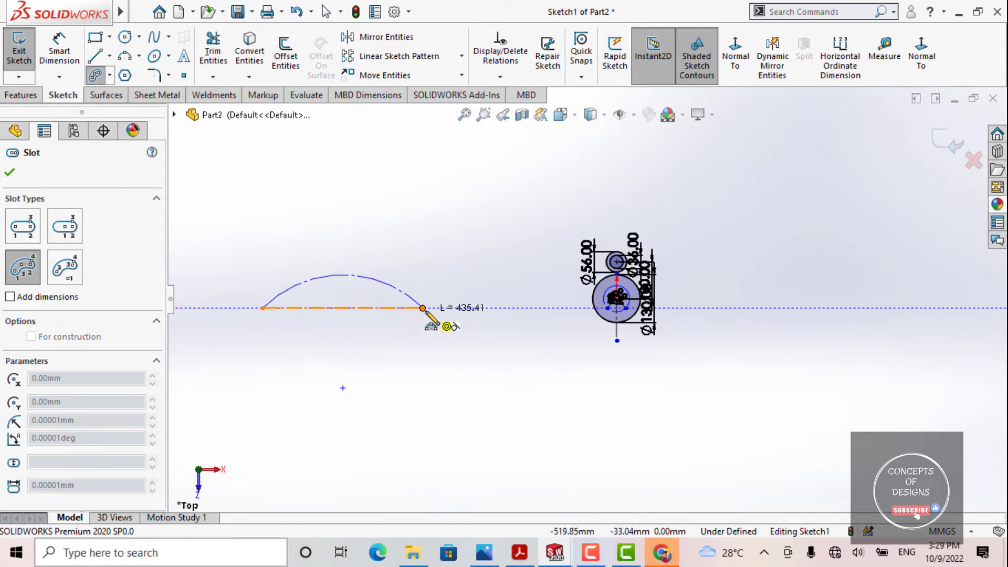
click(348, 184)
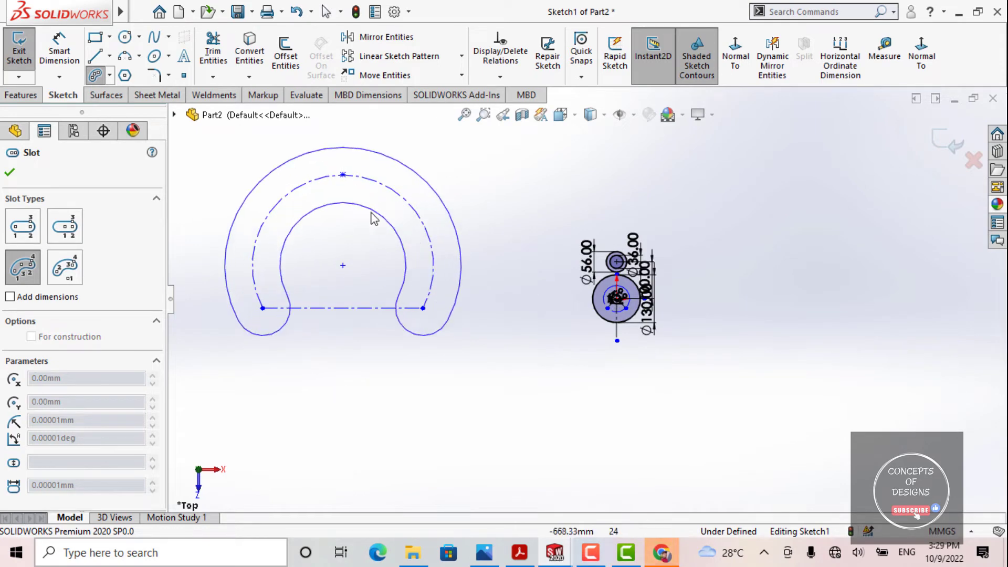
click(353, 234)
key(Escape)
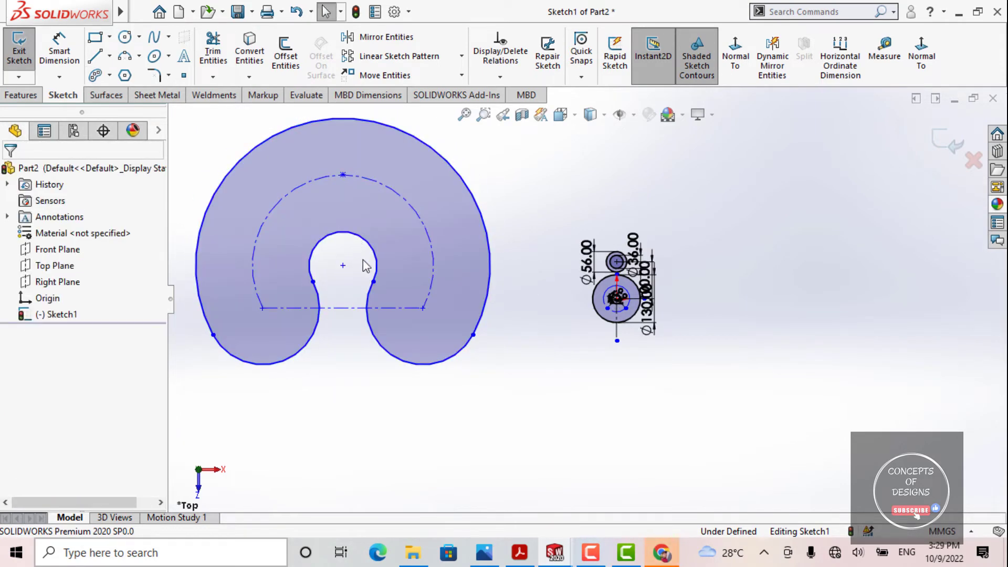
Delete the 3 point arc slot together with the horizontal construction line between its ends.
scroll(384, 348, up, 2)
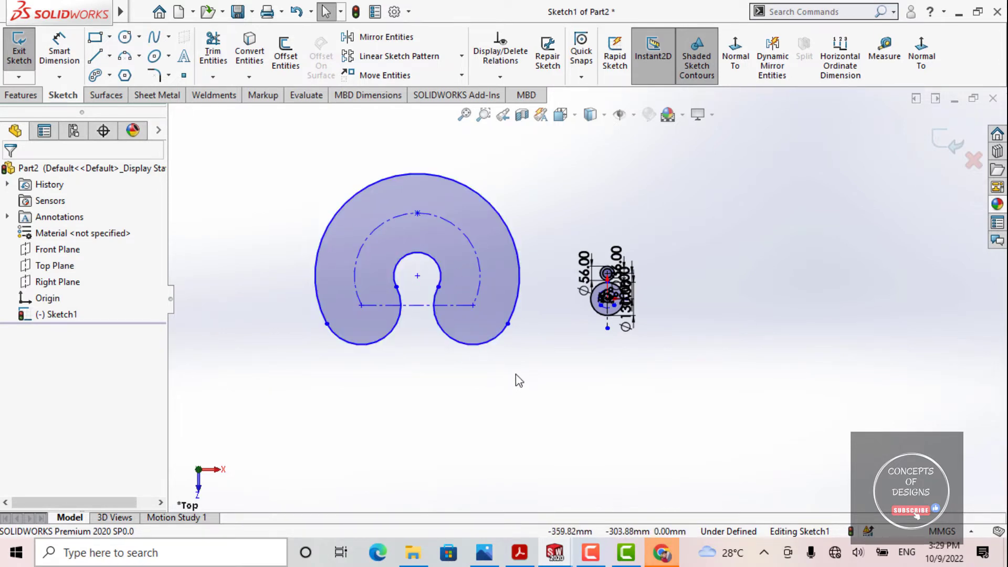
drag(516, 374, 320, 225)
key(Delete)
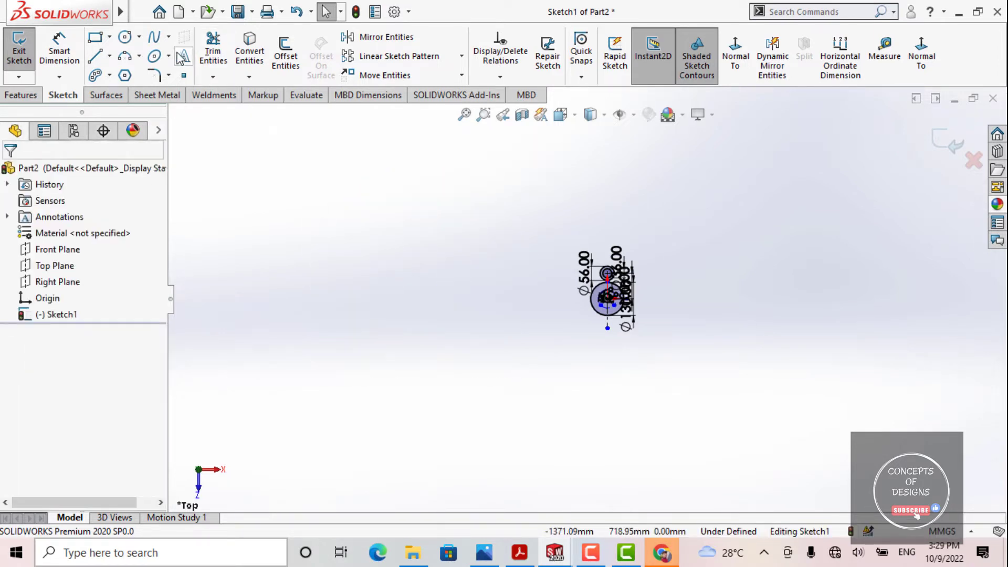
click(109, 77)
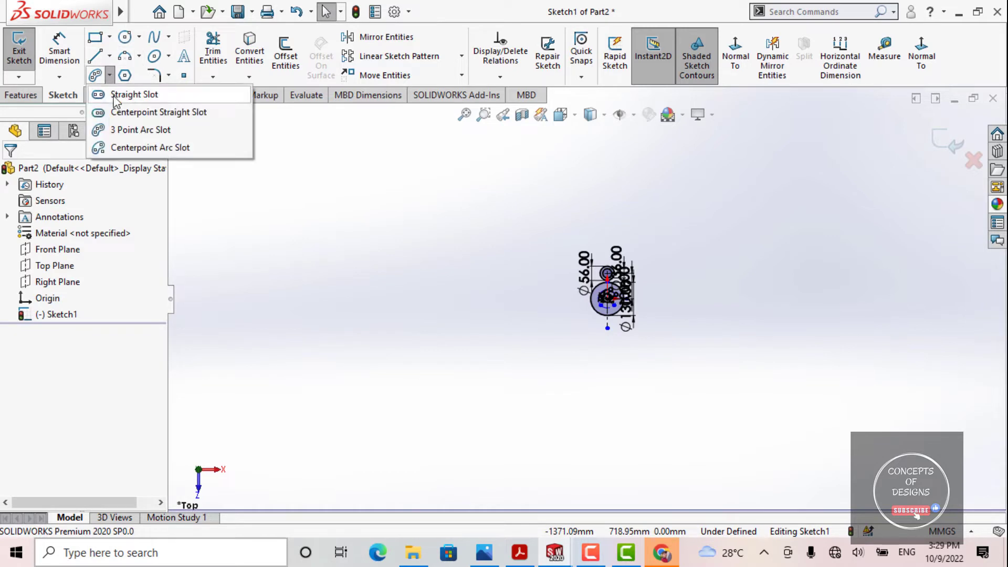
click(126, 148)
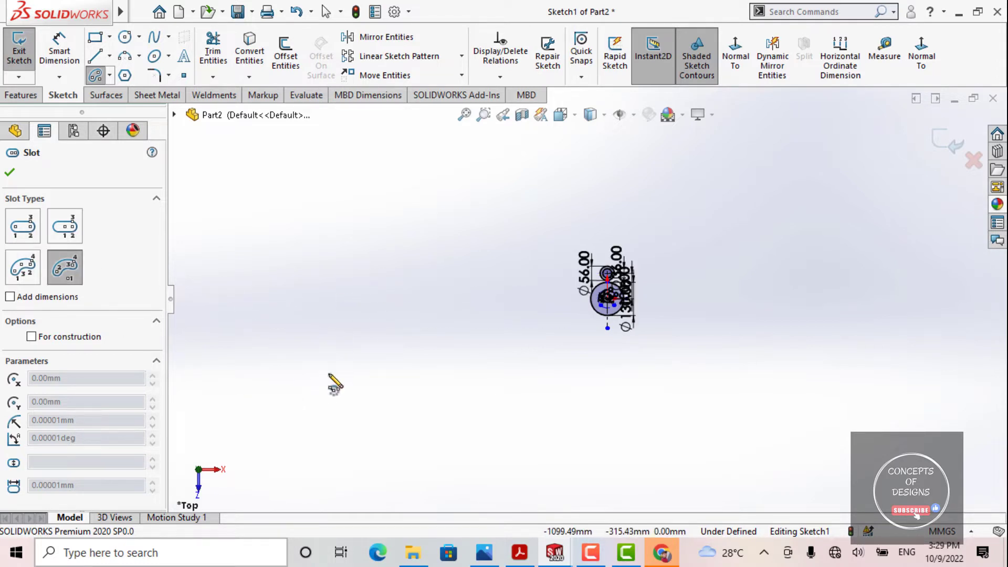
click(342, 345)
click(477, 345)
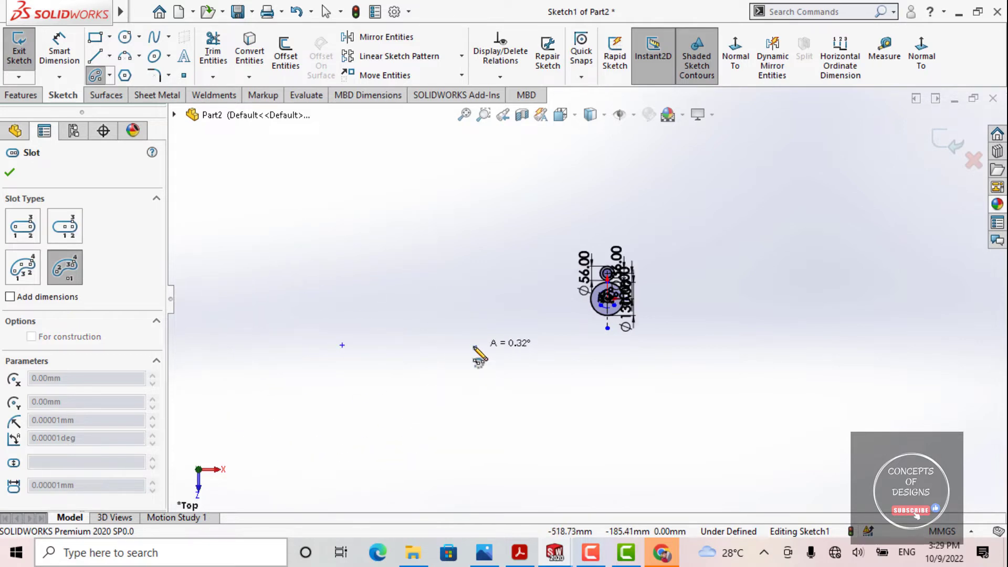
click(347, 351)
key(Escape)
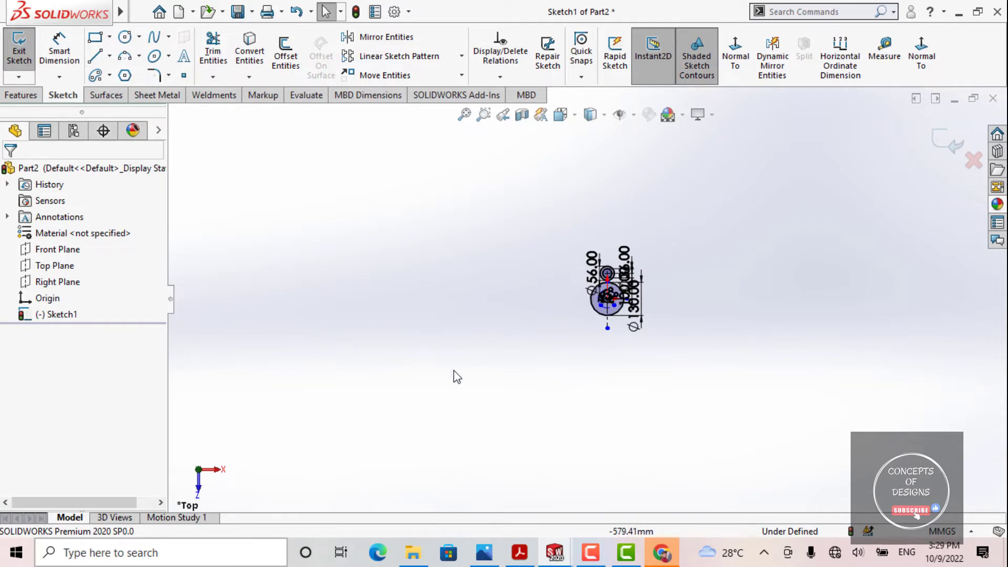
Draw a centerpoint arc slot beside the circles with a centreline radius of about 504 mm, a 257° sweep and about 454 mm width.
click(109, 77)
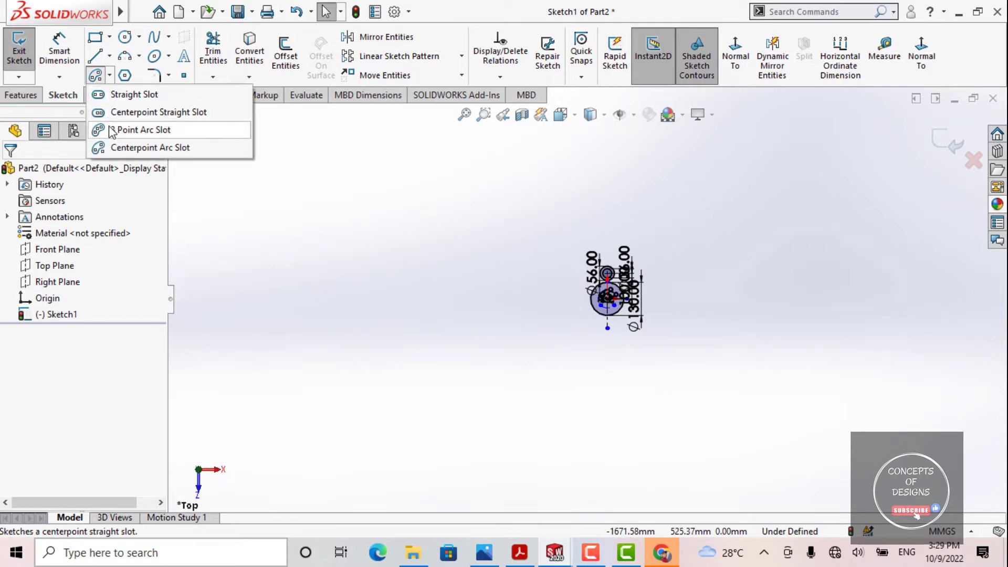
click(137, 147)
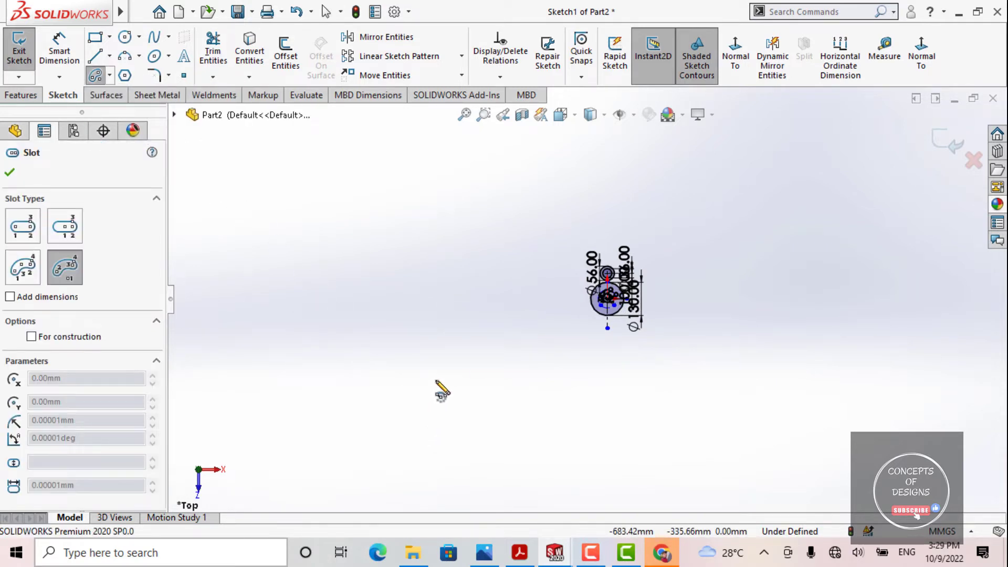
click(397, 334)
click(283, 394)
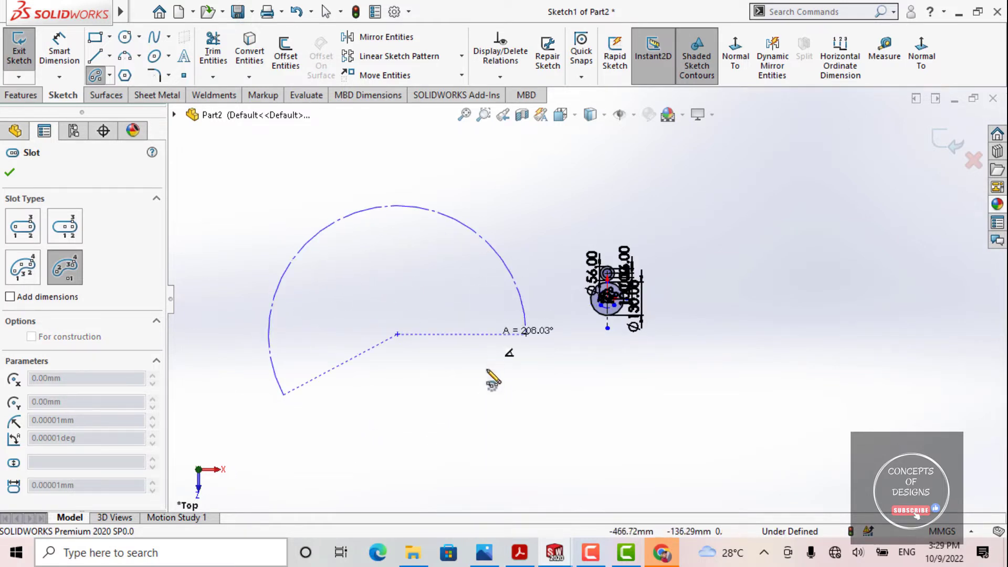
click(481, 432)
click(452, 291)
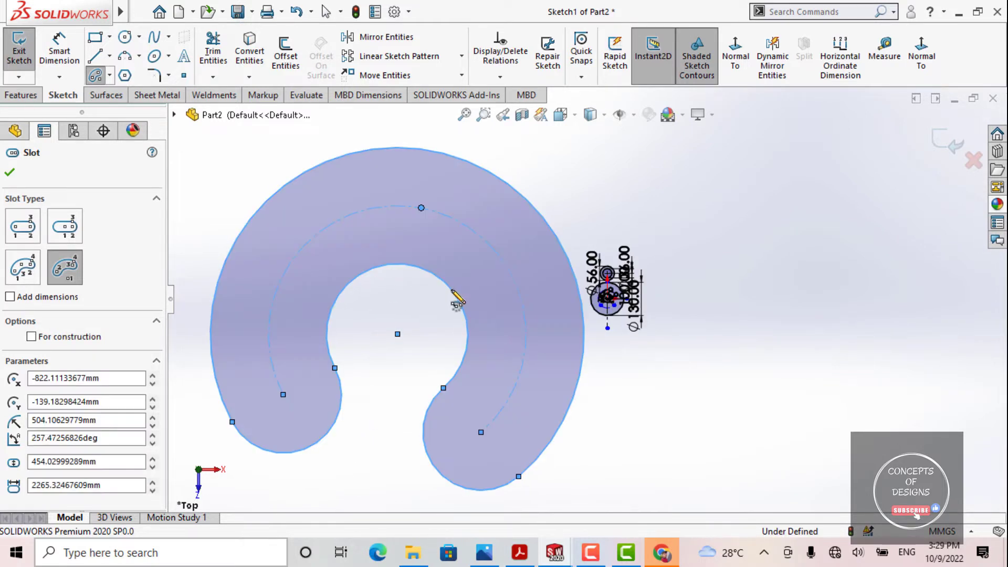
key(Escape)
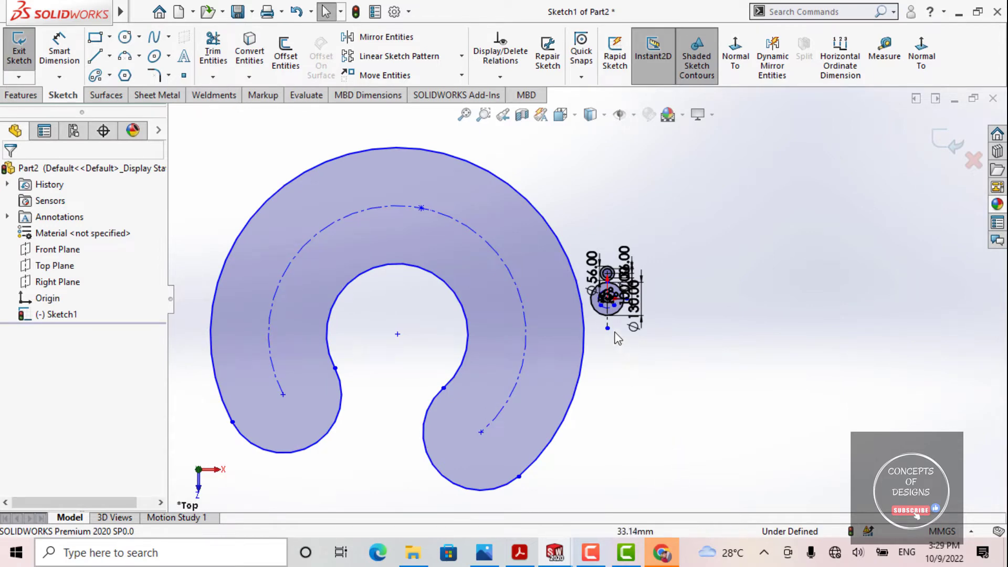
Delete the large centerpoint arc slot beside the dimensioned circles.
drag(635, 435, 420, 317)
scroll(539, 318, down, 2)
click(709, 428)
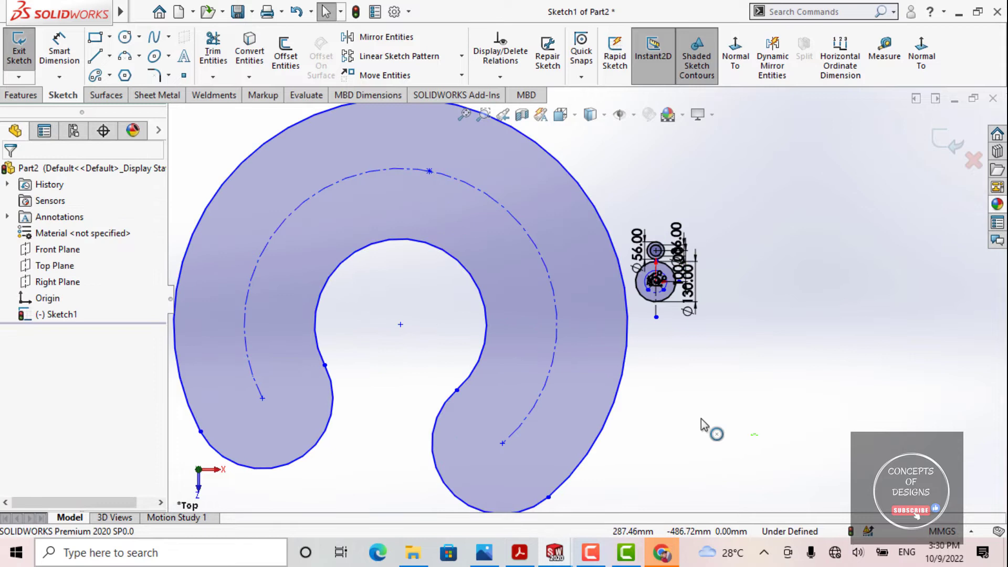
click(525, 393)
key(Delete)
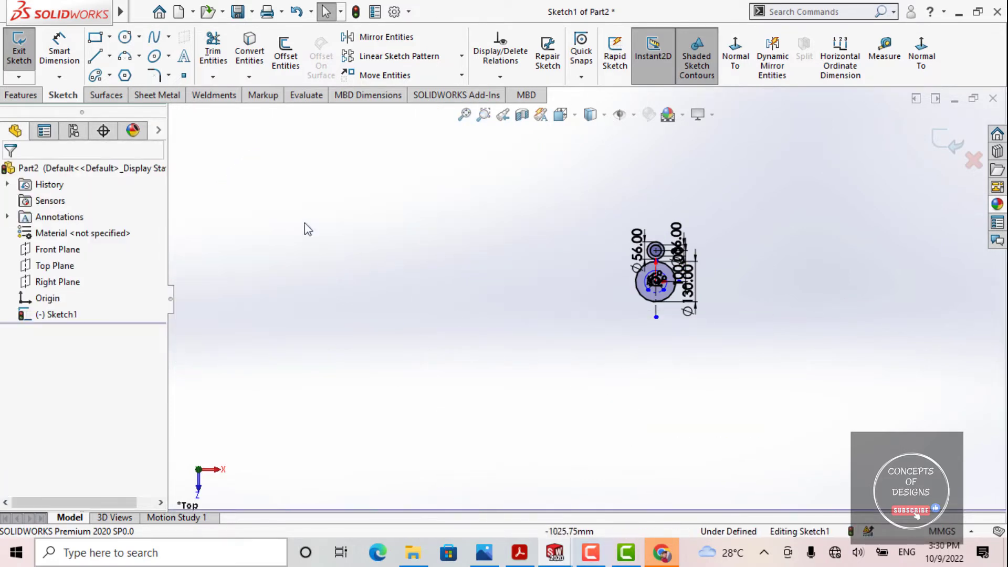
Draw another centerpoint arc slot beside the circles with a centreline radius of about 475 mm, a 270° sweep and about 454 mm width.
click(111, 78)
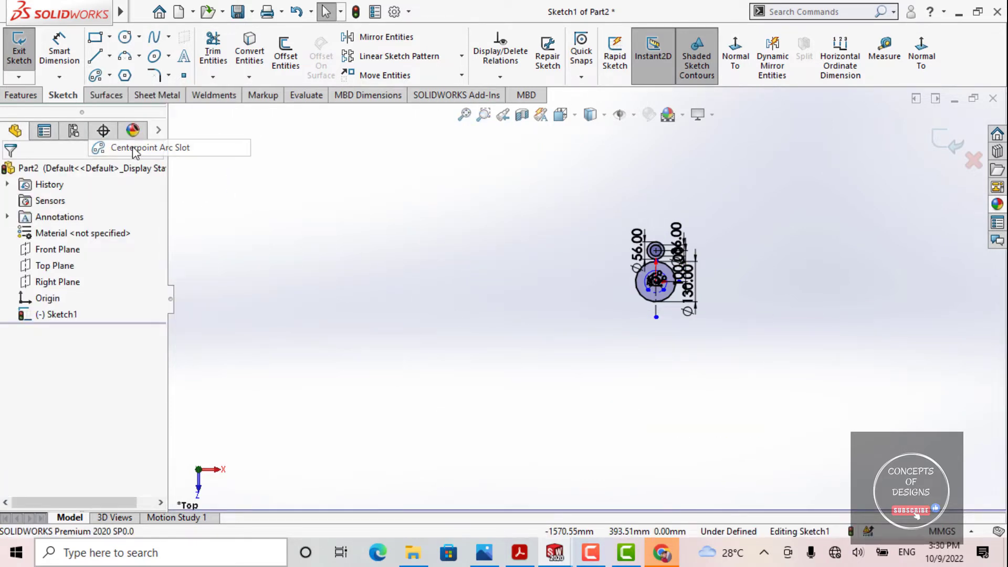
click(131, 146)
click(394, 325)
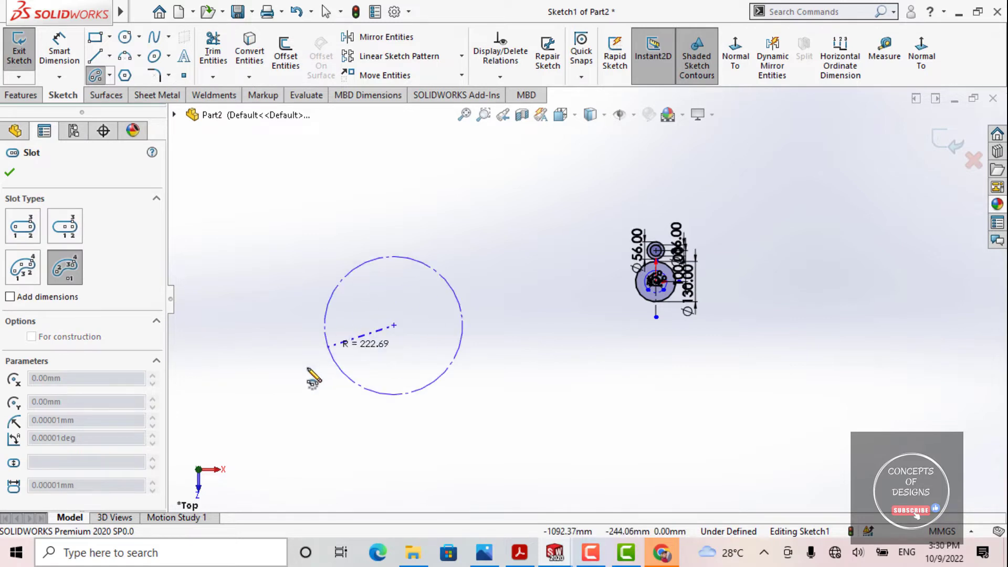
click(281, 419)
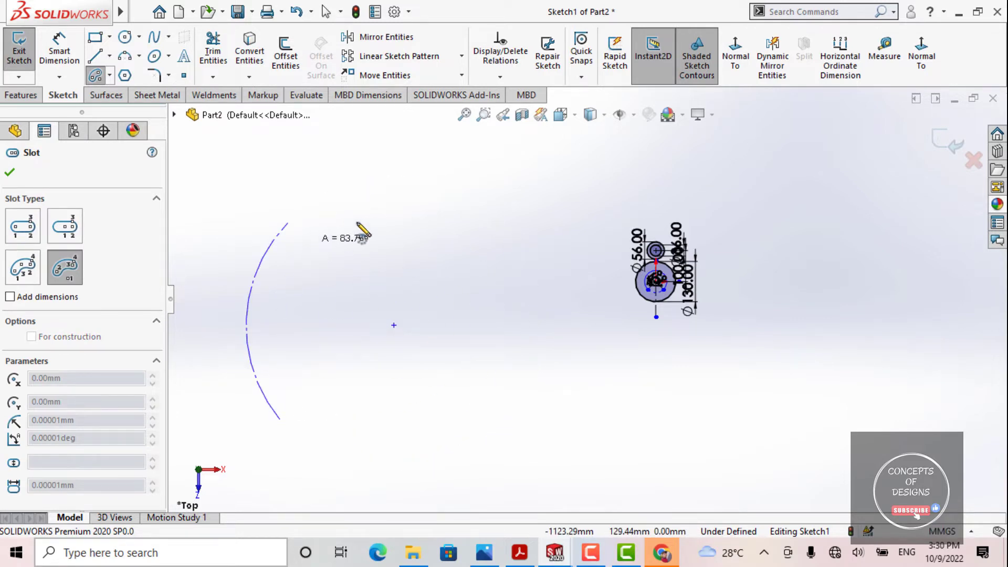
click(483, 433)
click(472, 318)
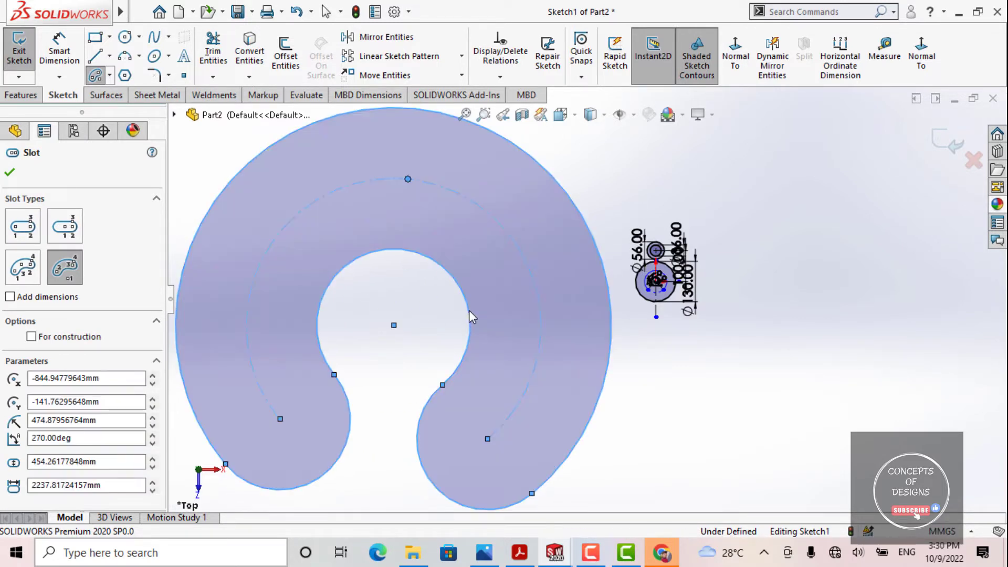
key(Escape)
Delete the 270° centerpoint arc slot from the empty area beside the circles.
scroll(585, 300, up, 3)
drag(618, 399, 478, 356)
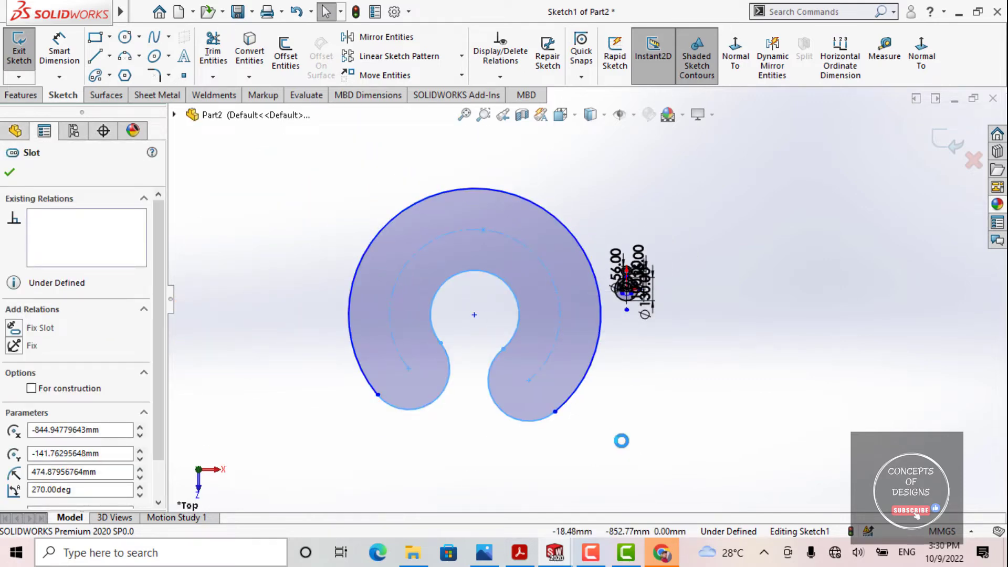
key(Delete)
Compare the circles with the curved slot in the Ex-8 drawing in Adobe Acrobat, and return to the SOLIDWORKS sketch.
scroll(624, 223, up, 5)
scroll(624, 223, up, 4)
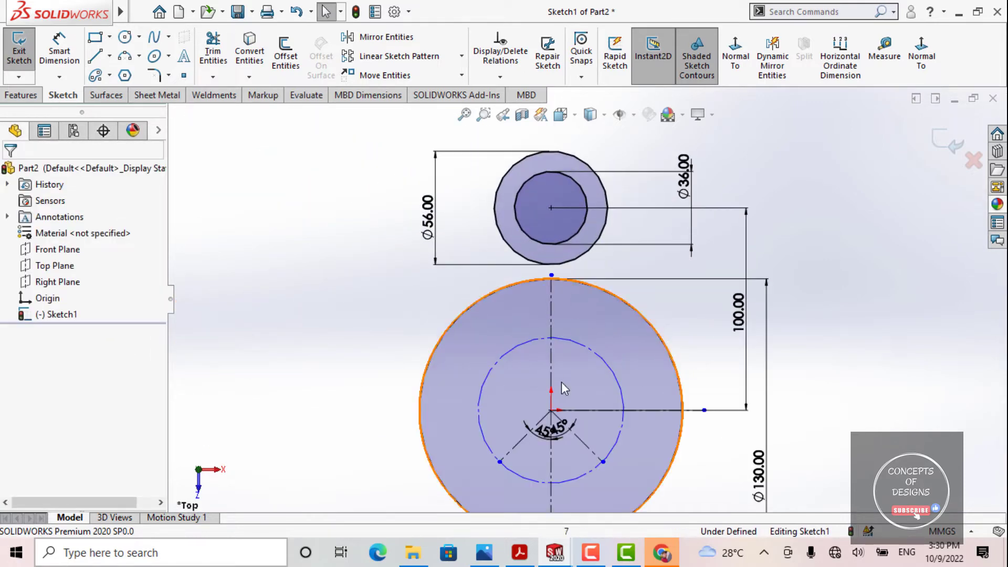
scroll(577, 368, down, 2)
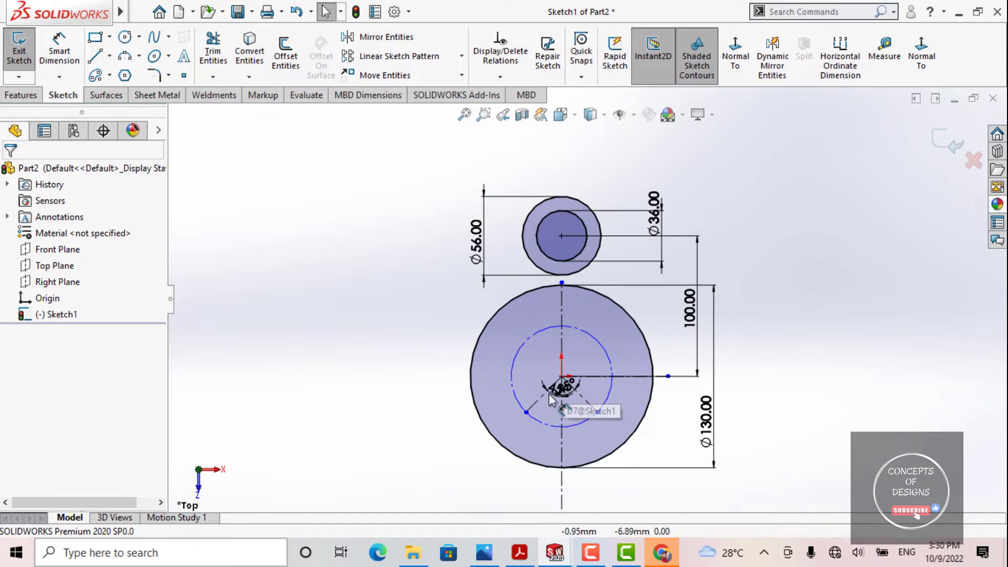
scroll(583, 315, down, 1)
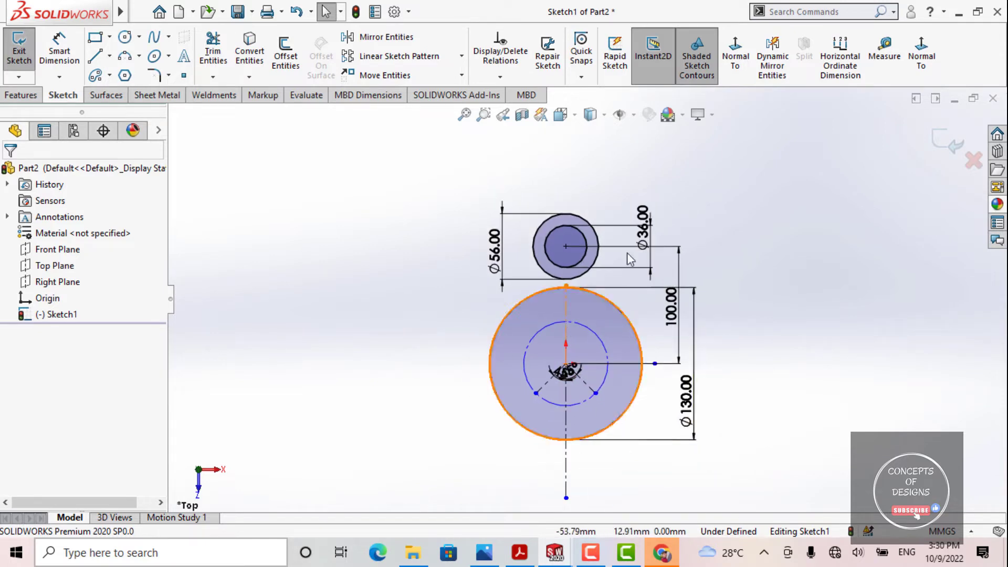
click(519, 551)
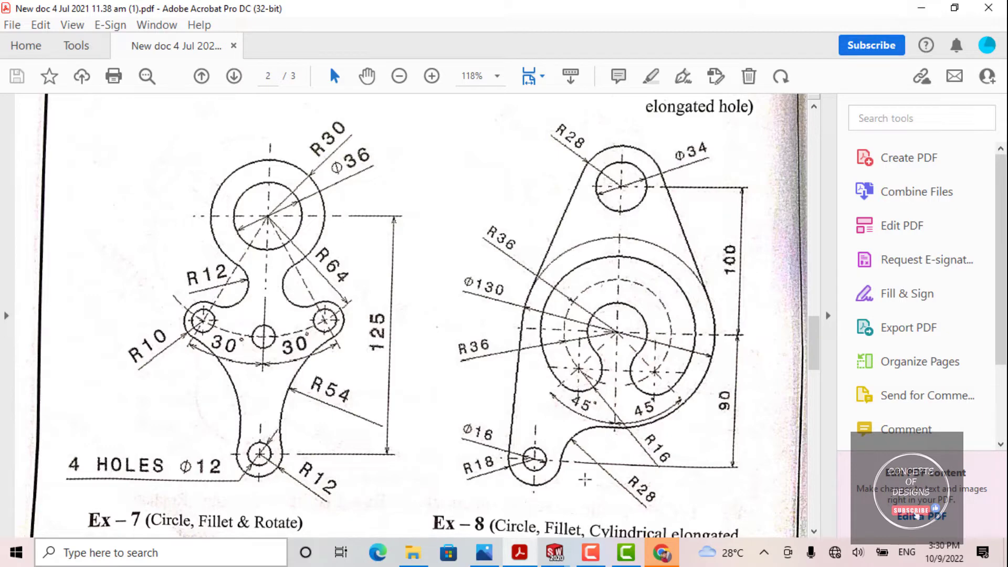
mouse_move(557, 554)
click(623, 482)
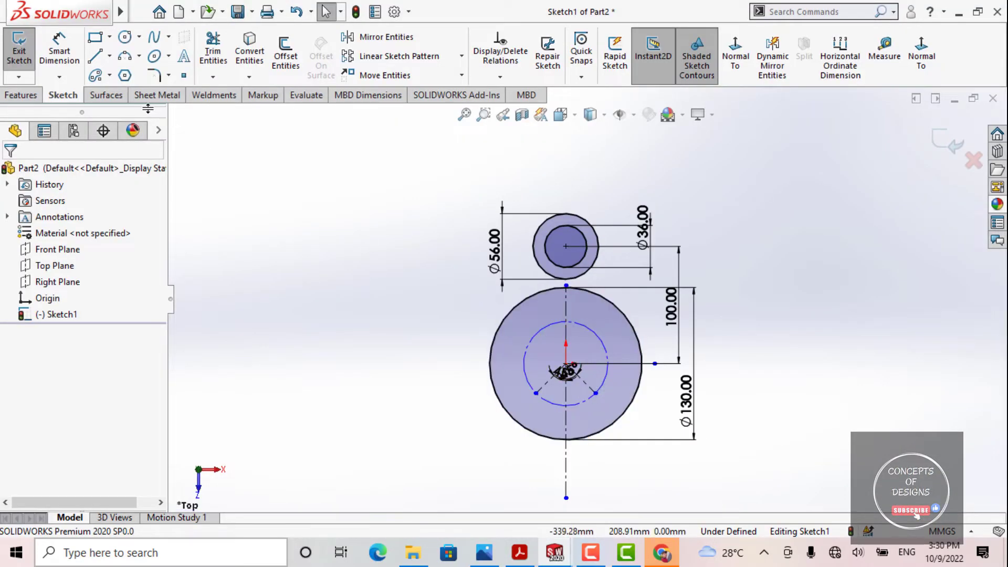
Draw a centerpoint arc slot about the origin, 36 mm centreline radius, sweeping 270° over the top between the two 45° line endpoints, about 35 mm wide.
click(111, 80)
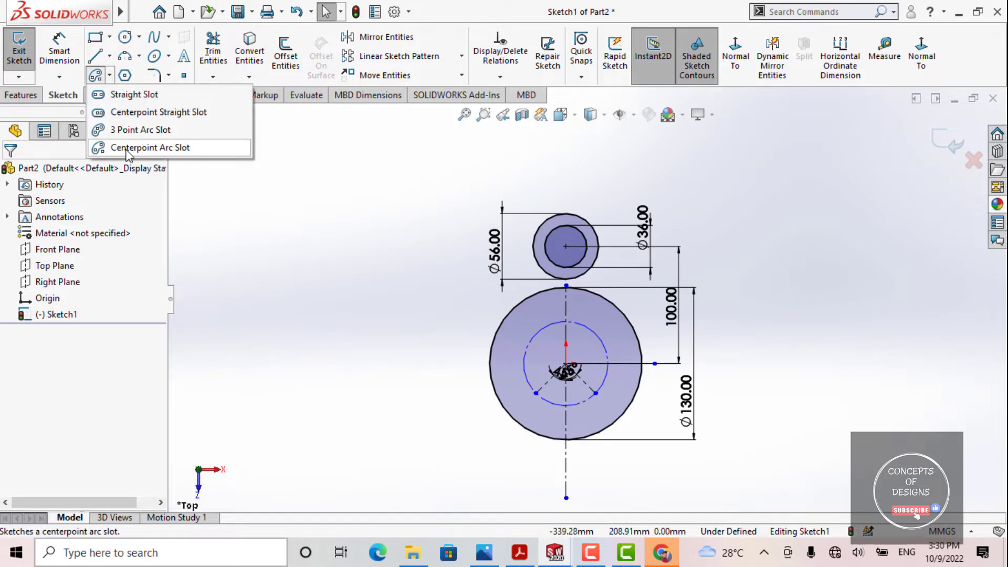
click(138, 149)
scroll(589, 374, down, 6)
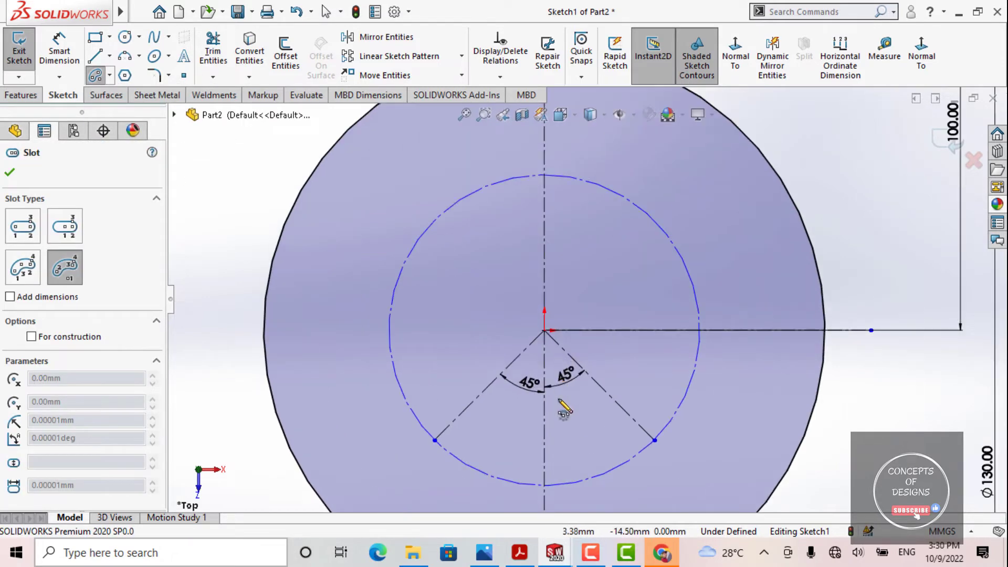
click(544, 331)
click(434, 440)
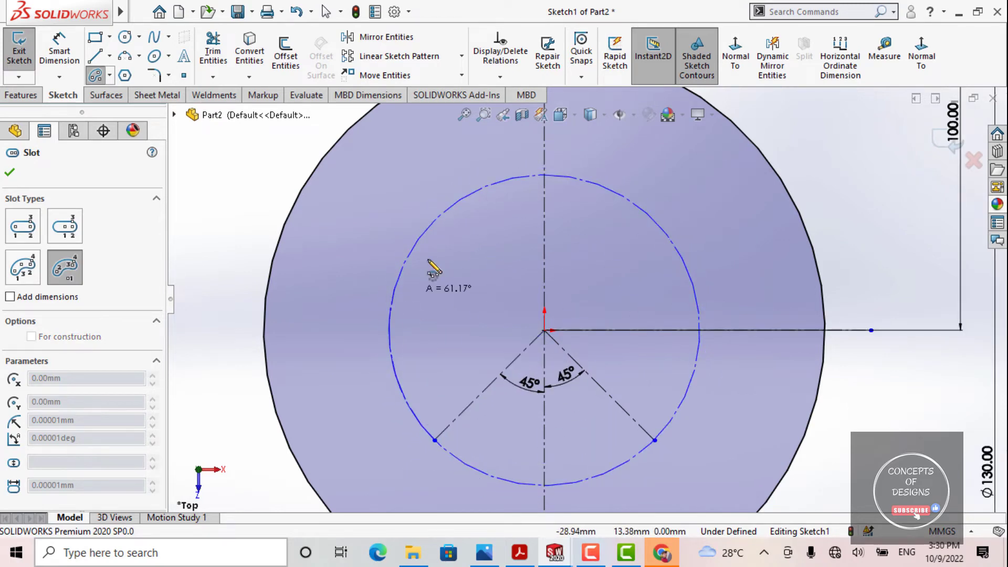
click(655, 440)
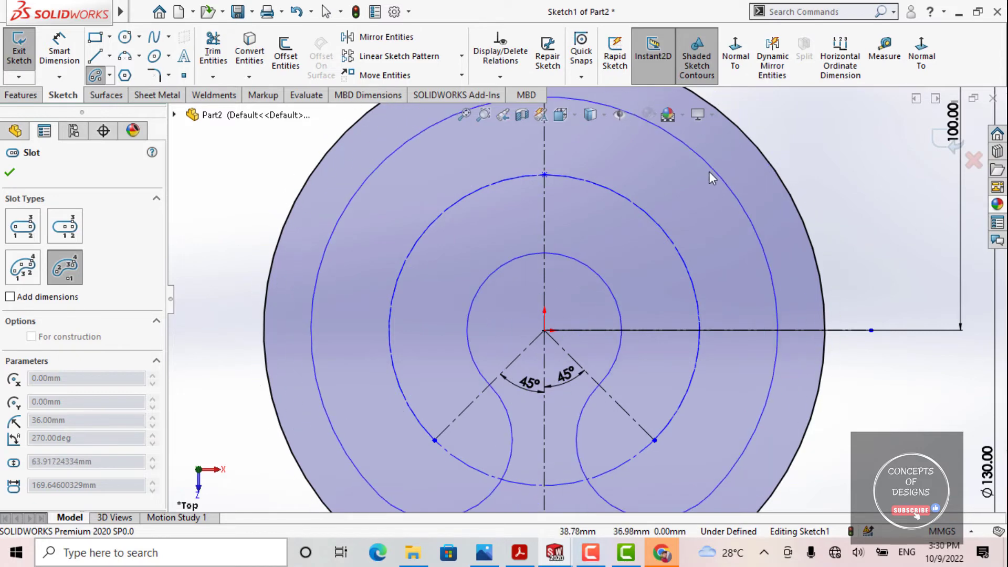
click(704, 163)
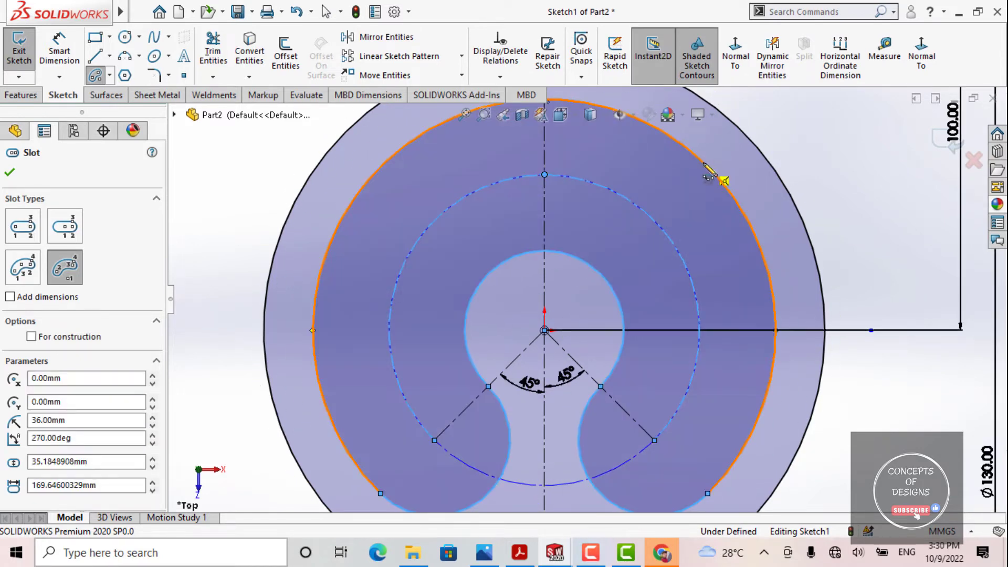
Inspect the slot's centre point at the origin and its existing relations.
key(Escape)
scroll(569, 310, down, 4)
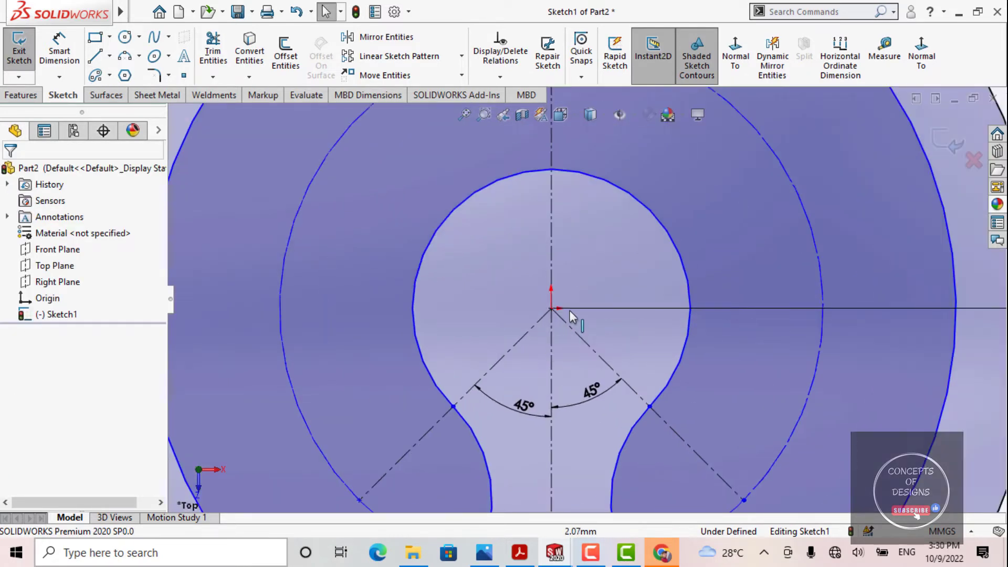
click(529, 305)
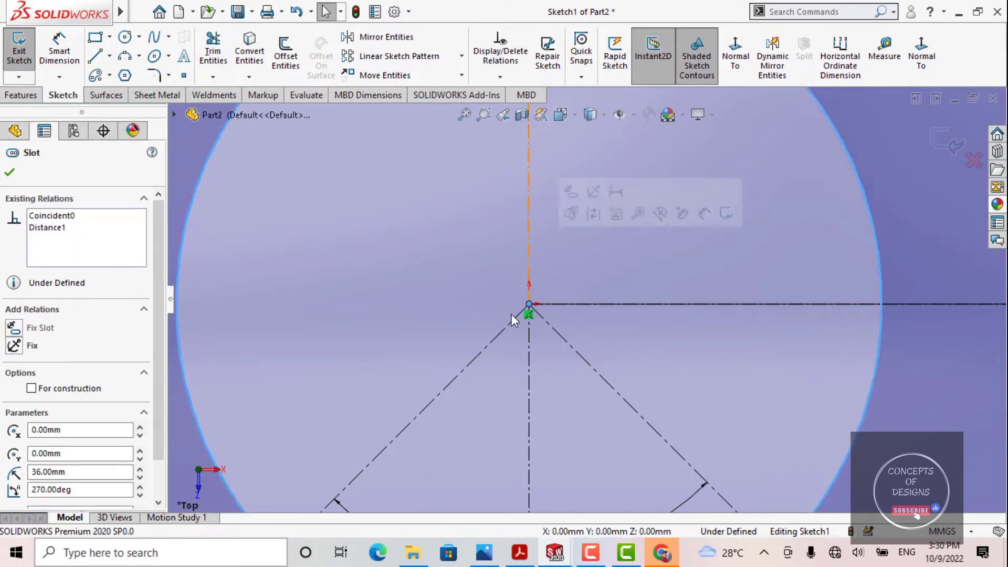
scroll(513, 315, up, 3)
scroll(590, 320, up, 5)
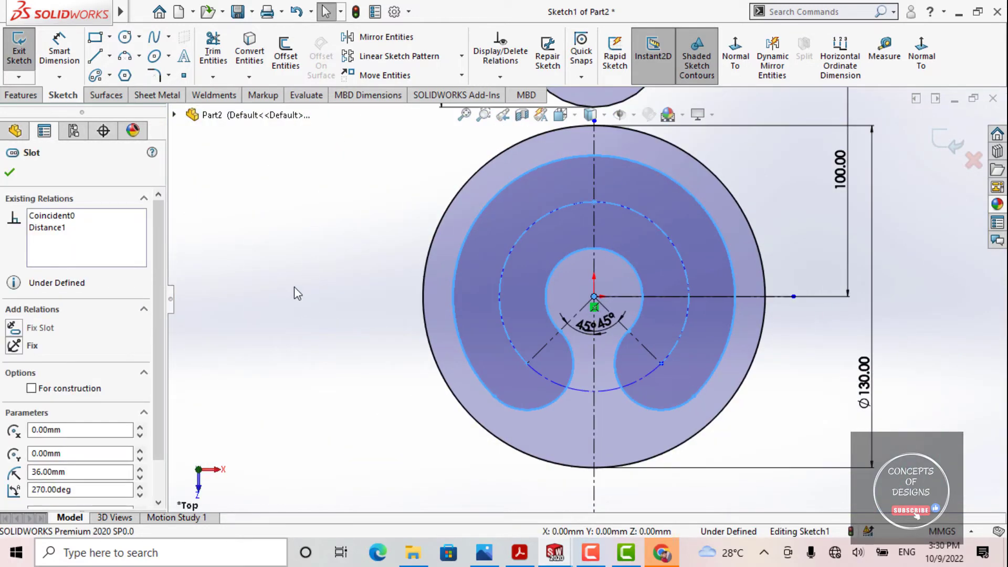
click(293, 288)
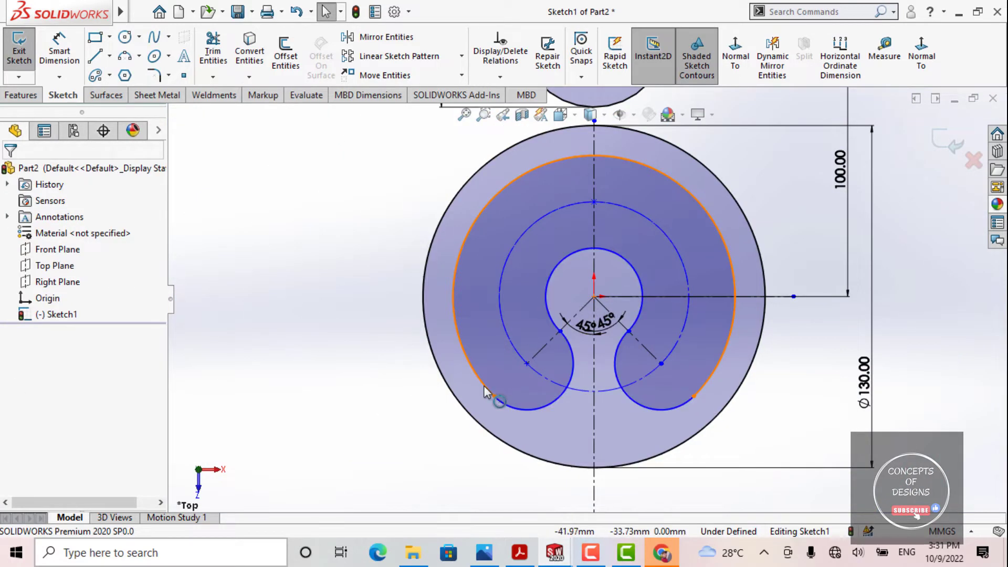
ctrl+middle_drag(286, 275, 282, 278)
scroll(372, 280, up, 2)
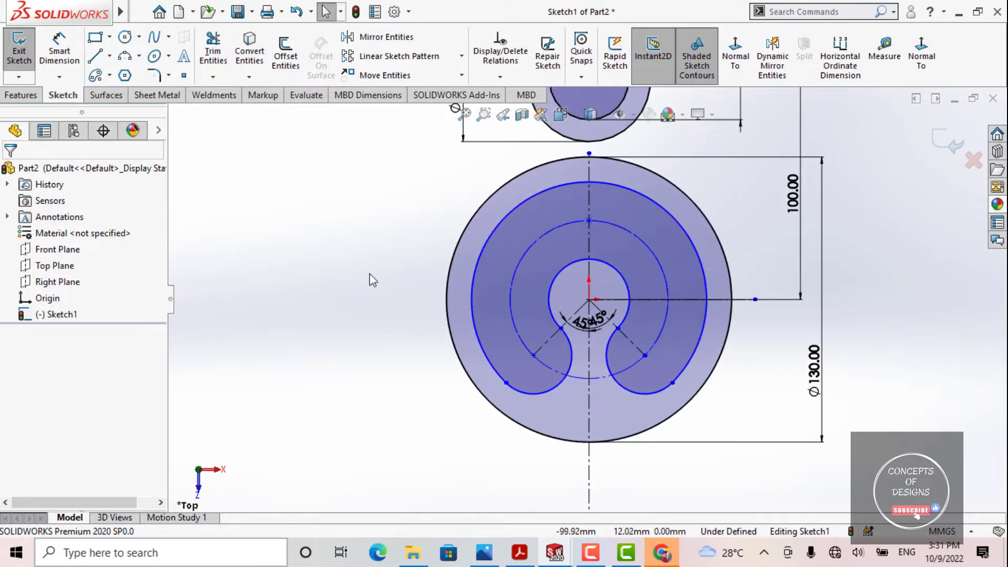
Dimension the diameter of the construction circle along the slot's centreline as 72 mm.
right_drag(366, 342, 360, 254)
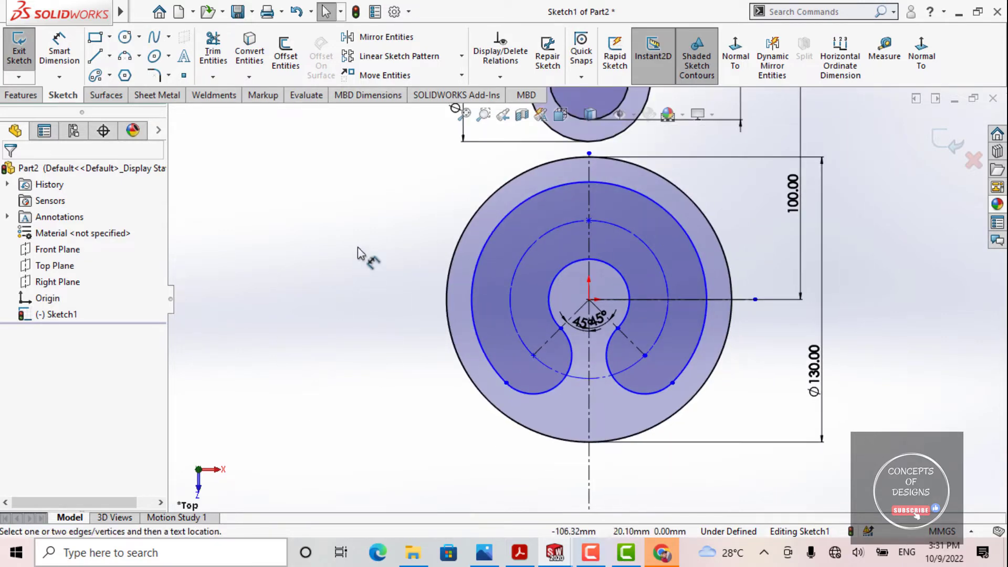
click(513, 292)
click(362, 300)
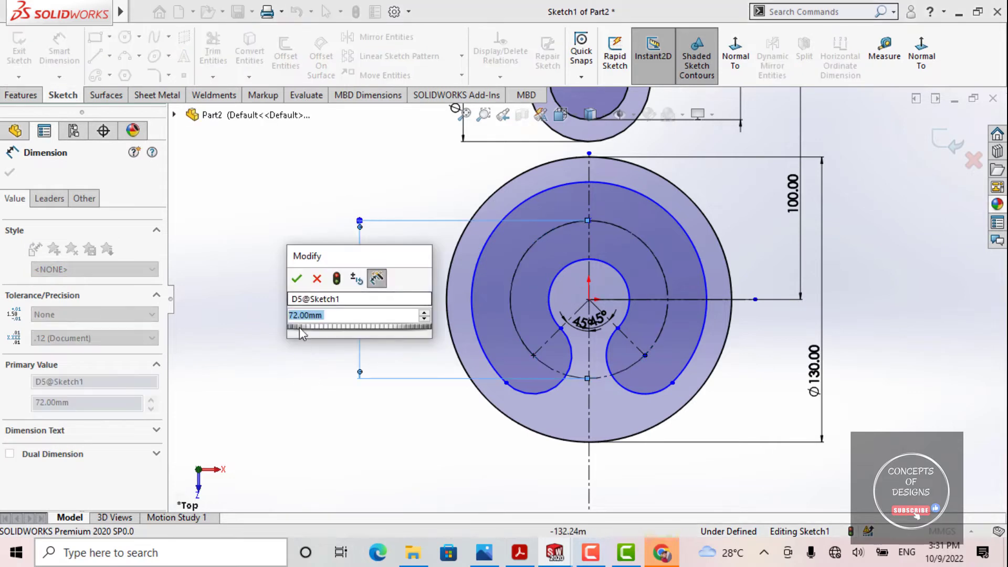
click(296, 281)
click(394, 291)
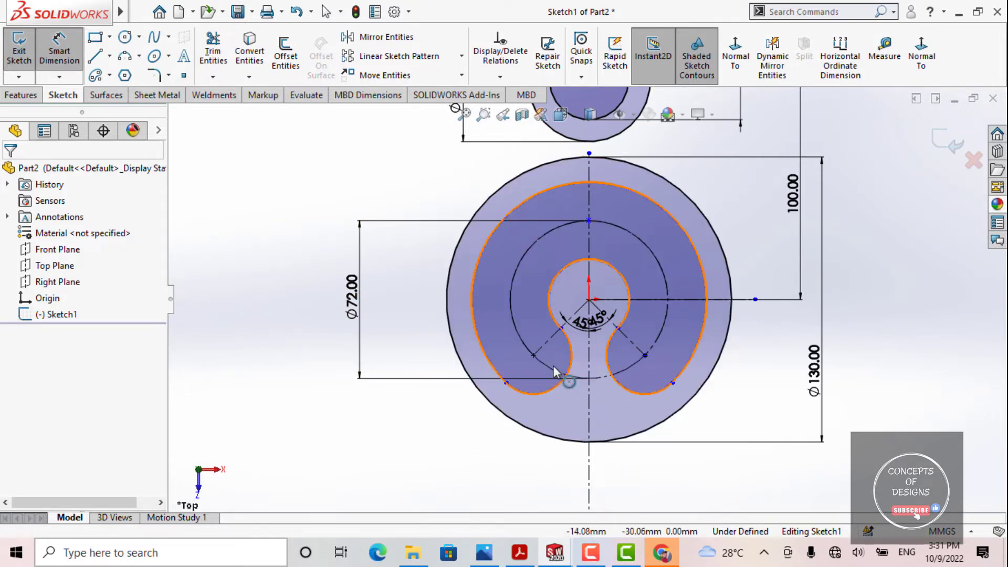
key(Escape)
Narrow the curved slot by its left end arc to an end radius of about 15.7 mm.
scroll(551, 365, down, 2)
click(581, 341)
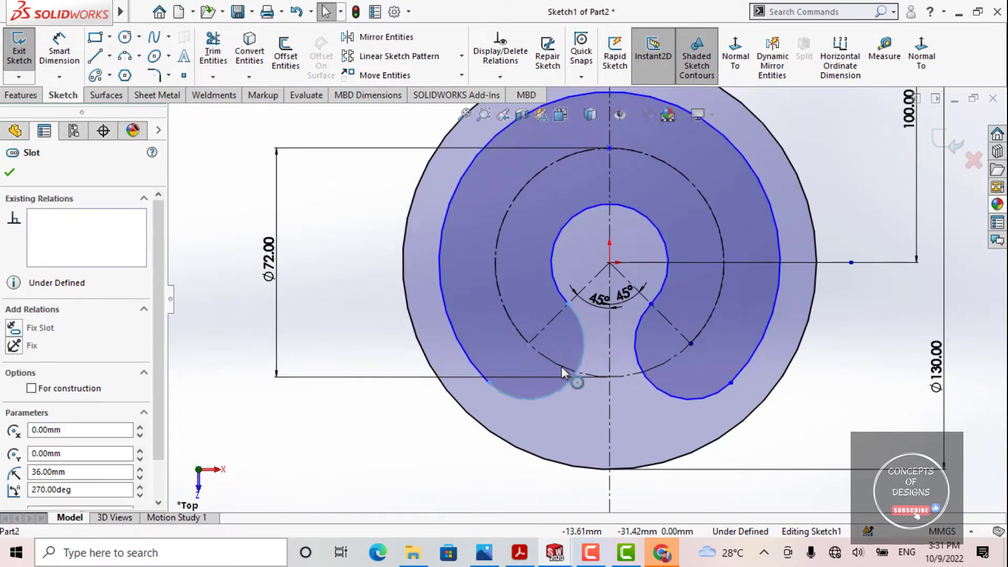
mouse_move(572, 335)
mouse_down()
mouse_move(543, 415)
mouse_move(564, 375)
mouse_move(554, 386)
mouse_up()
scroll(504, 417, up, 2)
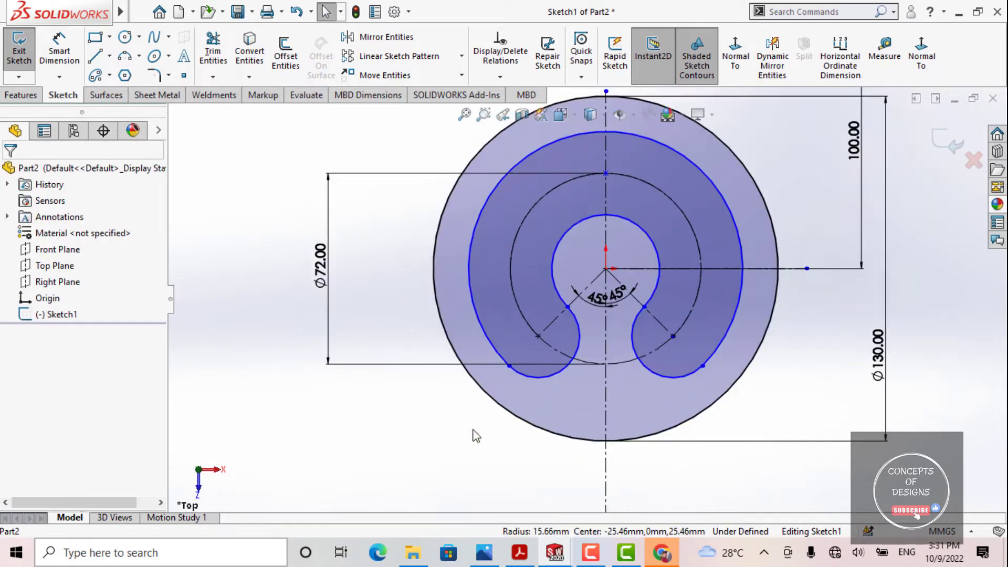
Check the slot's end radius in the Ex-8 drawing in Adobe Acrobat, and return to the SOLIDWORKS sketch.
click(521, 556)
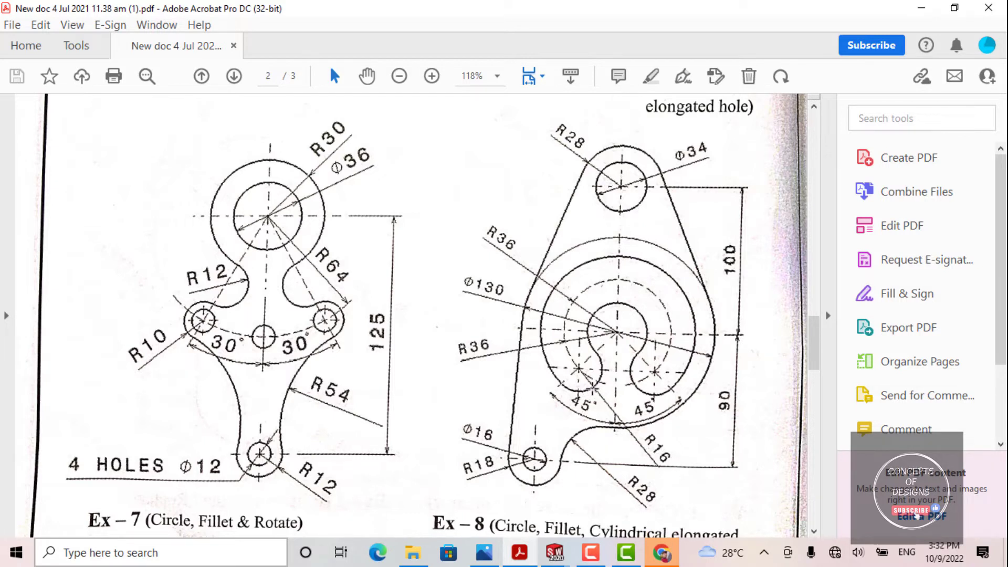
click(555, 552)
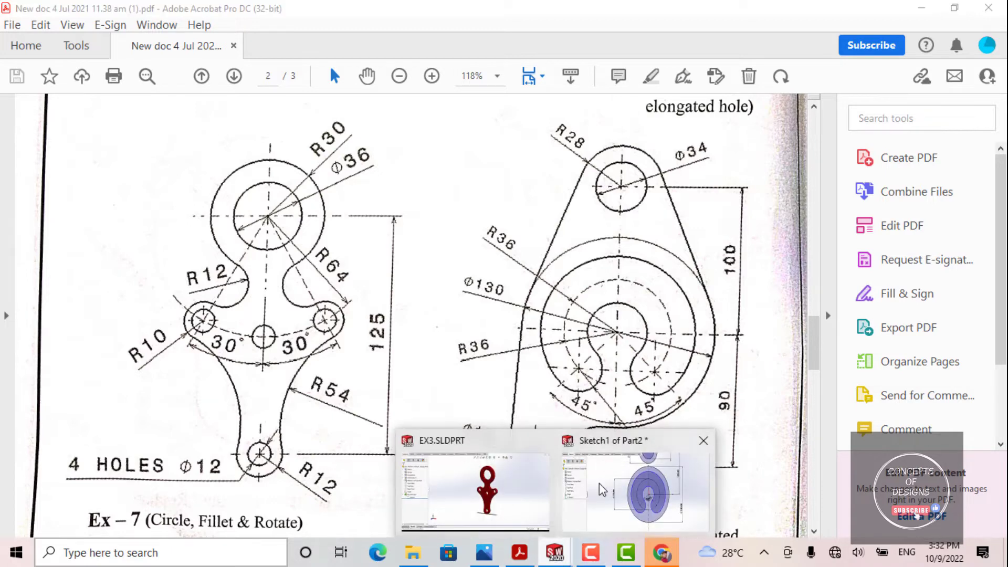
click(621, 488)
Dimension the slot's left end arc with a radius of 16 mm.
mouse_move(696, 464)
right_down()
mouse_move(697, 474)
mouse_move(694, 431)
right_up()
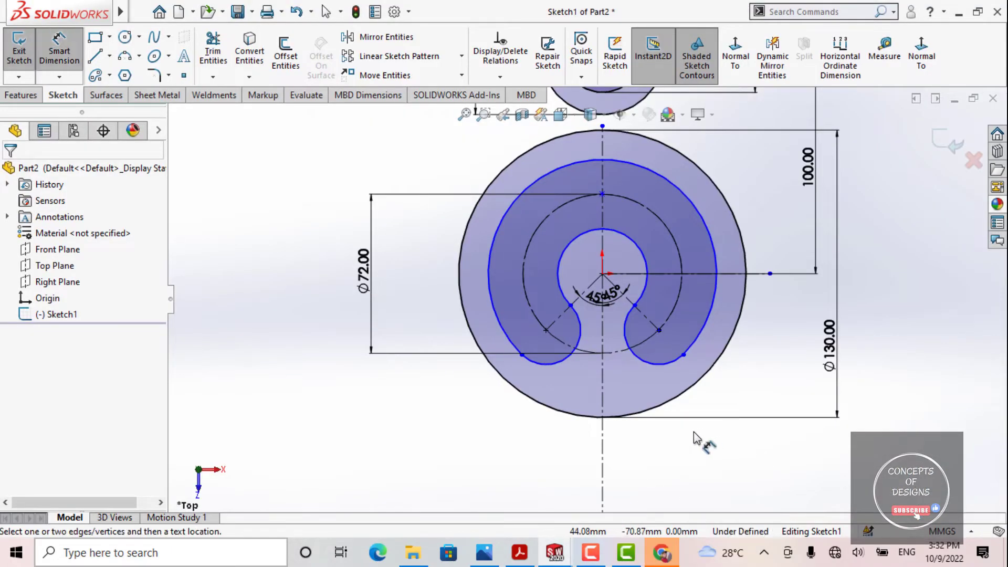
click(559, 365)
click(676, 462)
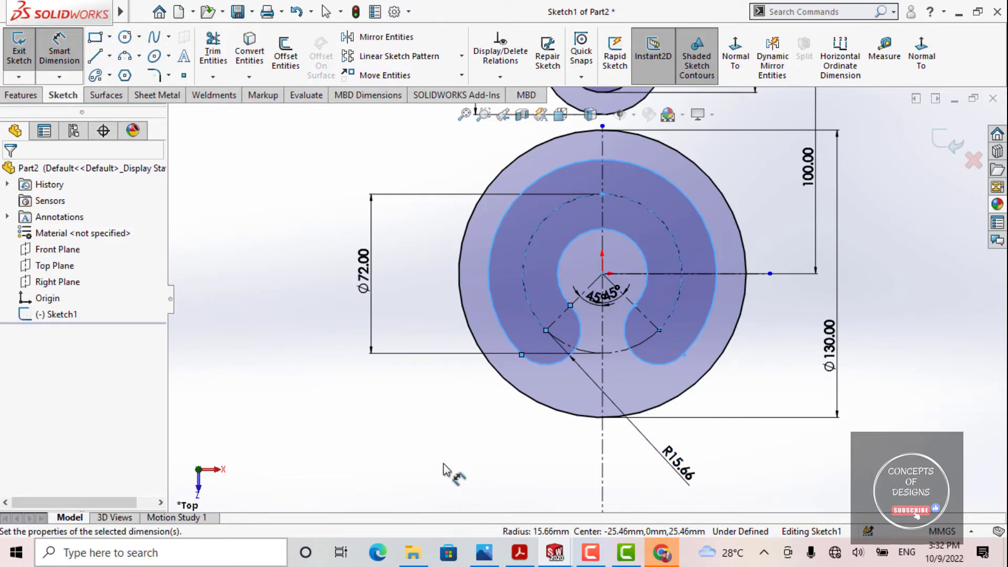
text(5)
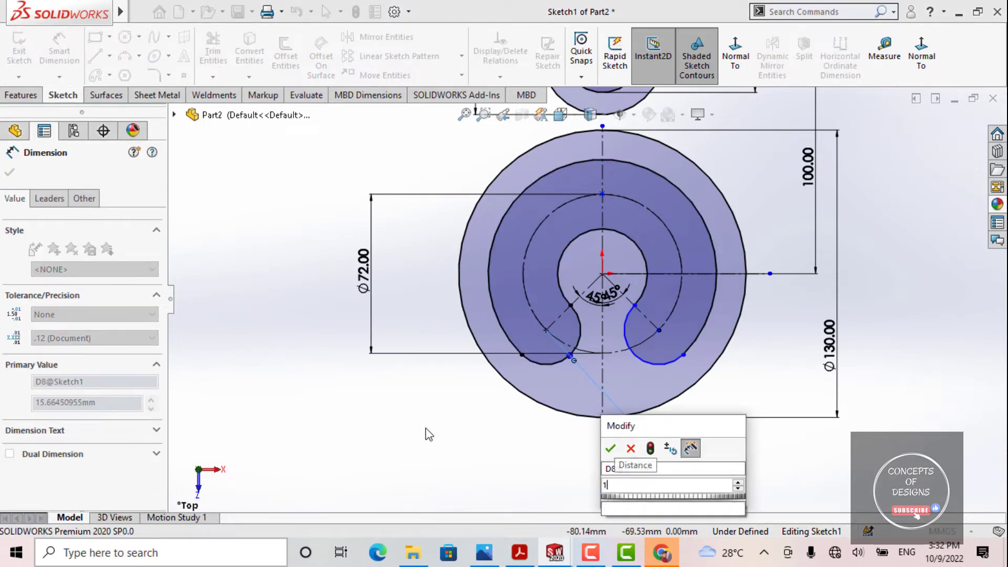
key(Return)
key(Escape)
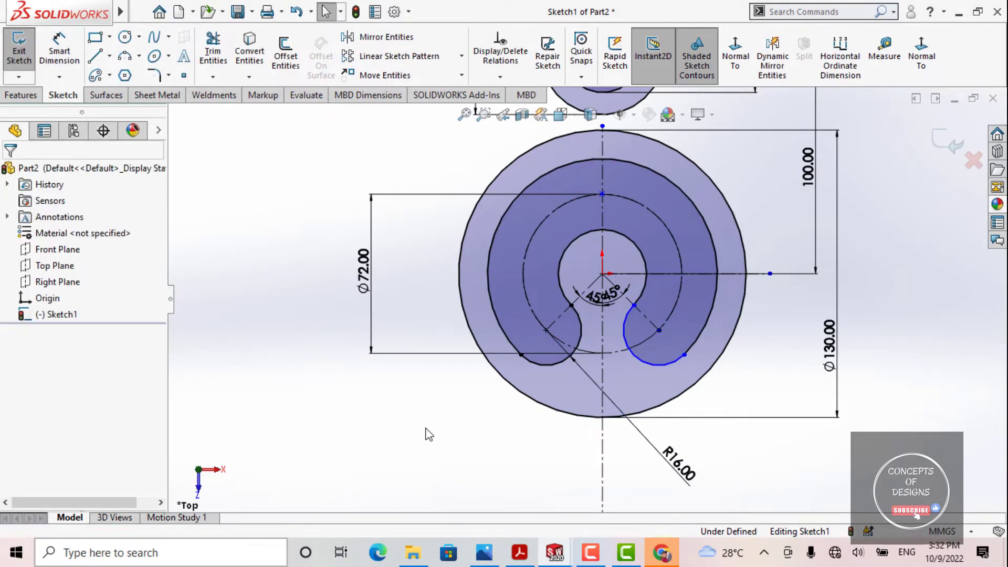
Examine the slot's right end, its centre point and both end arcs to find what is still under-defined.
scroll(601, 354, down, 3)
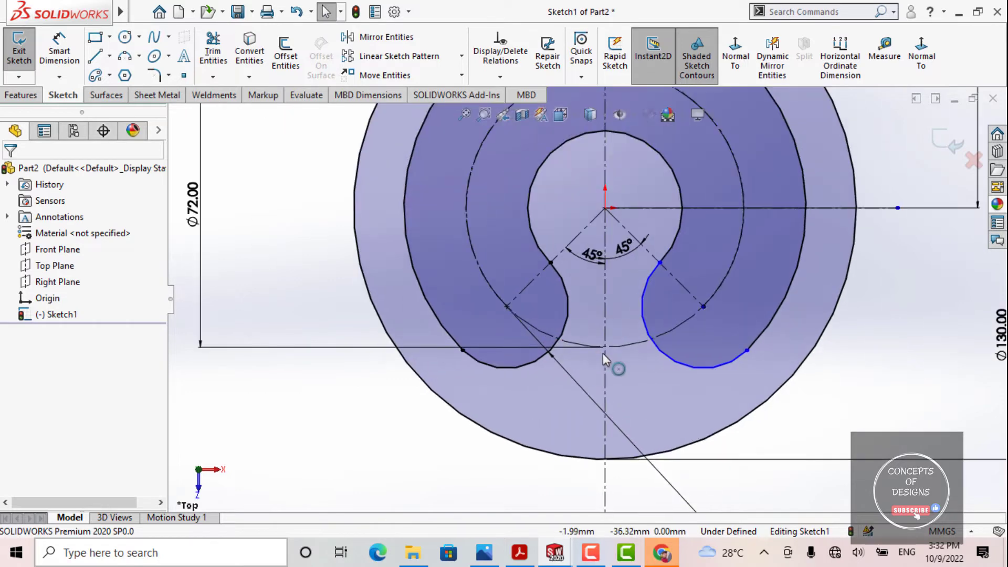
click(741, 353)
scroll(743, 346, down, 4)
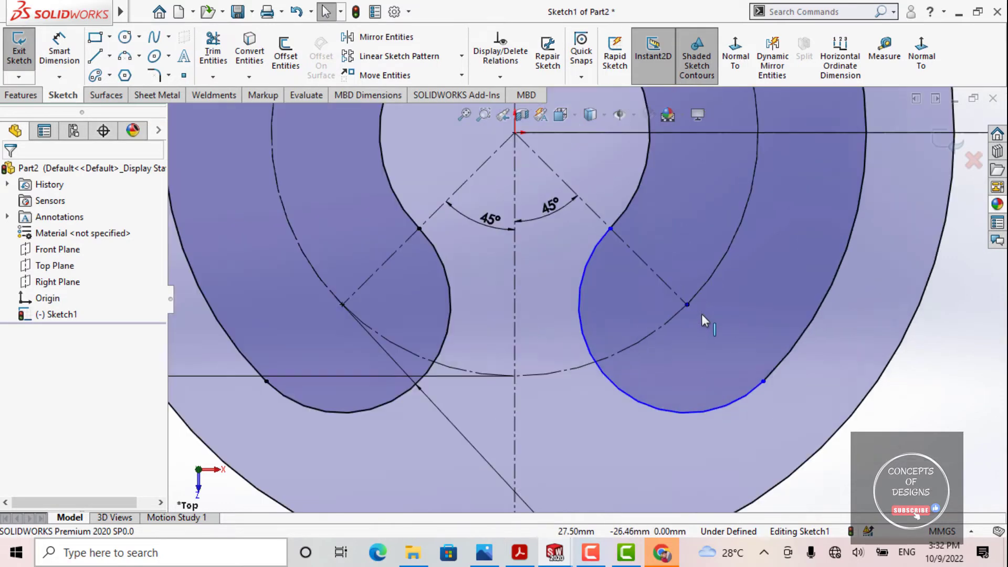
click(674, 298)
scroll(670, 336, up, 5)
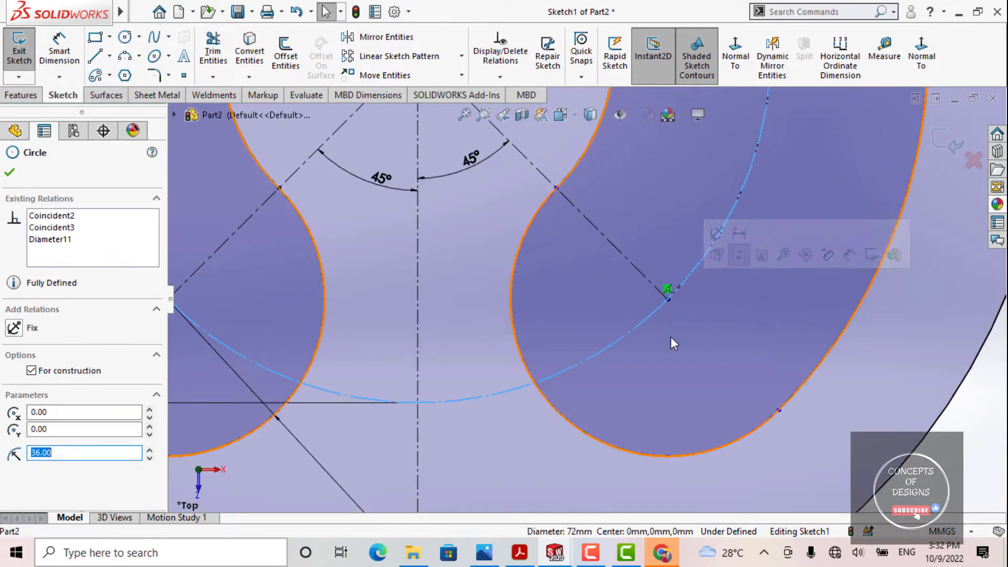
key(Escape)
scroll(586, 297, up, 3)
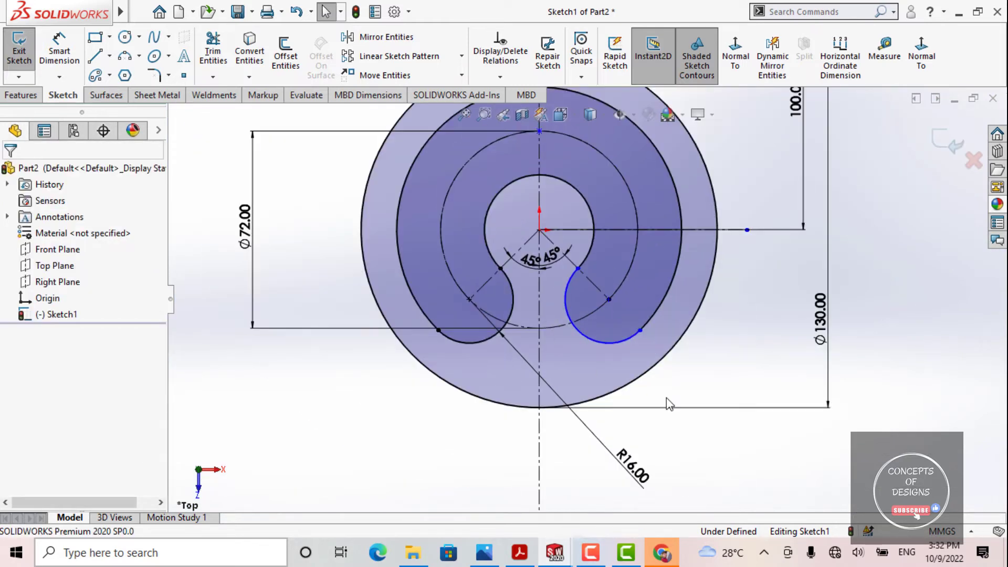
click(513, 297)
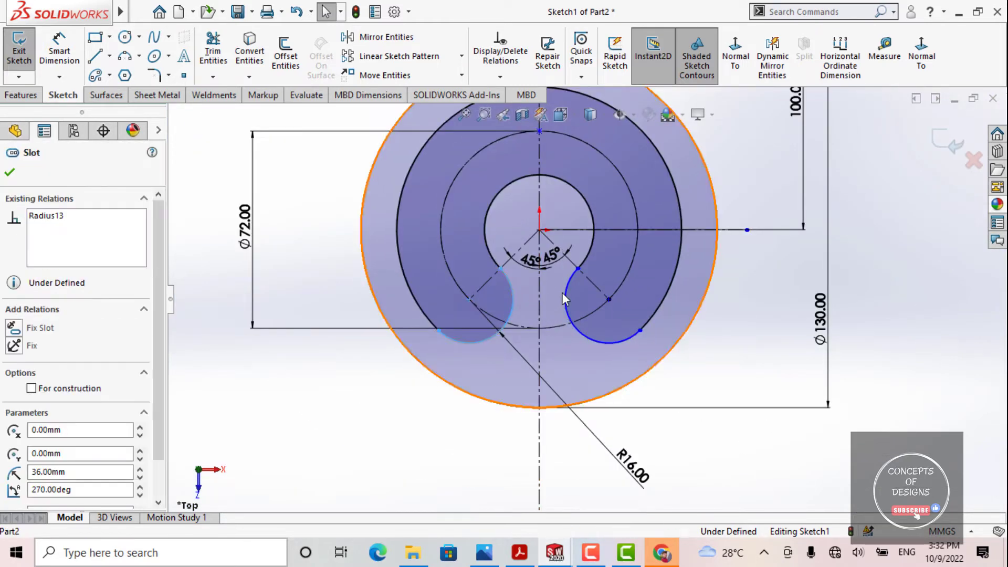
click(348, 431)
click(582, 334)
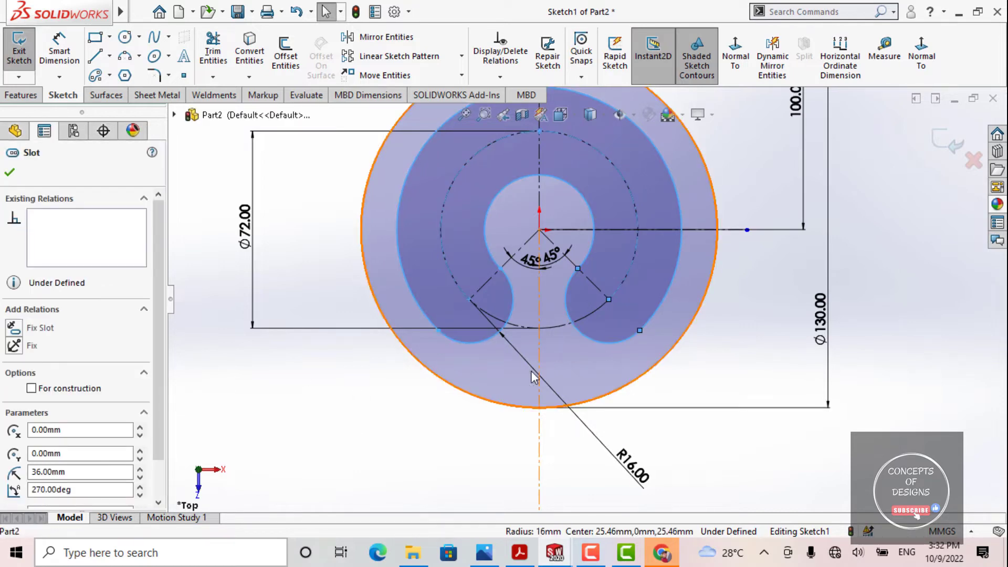
click(383, 468)
Try to add a radius dimension to the slot's right end arc.
right_drag(784, 496, 786, 443)
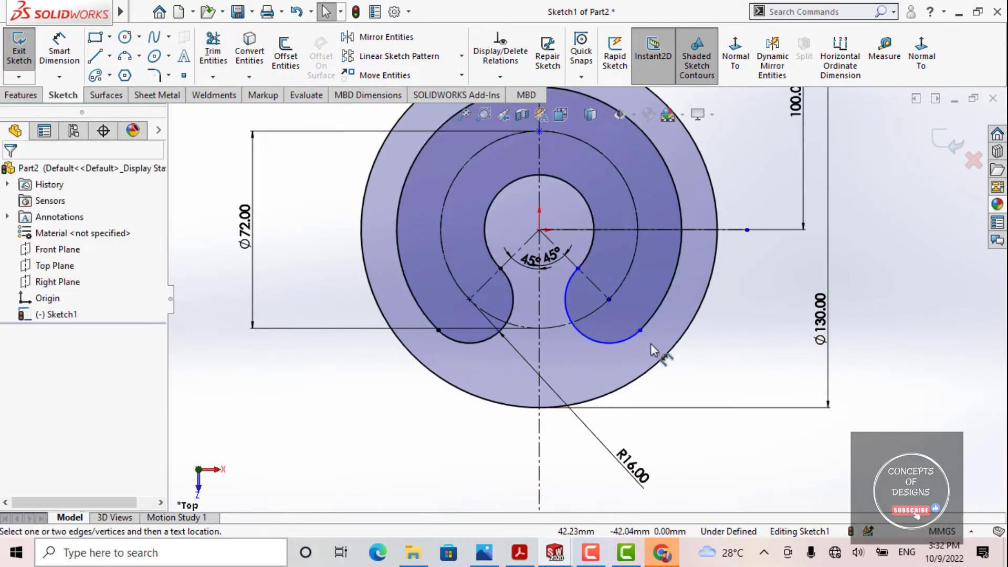
click(639, 331)
click(730, 372)
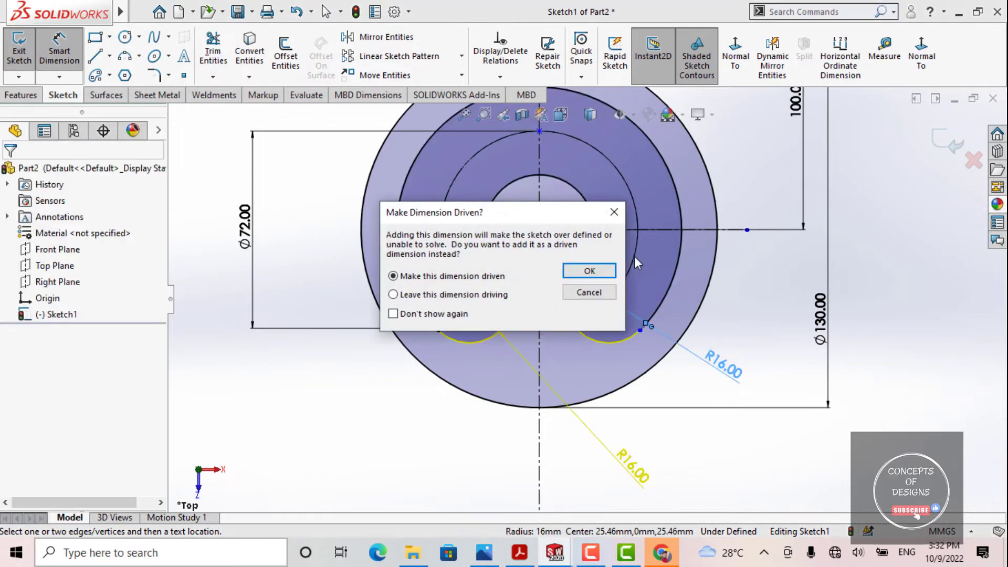
click(625, 213)
key(Escape)
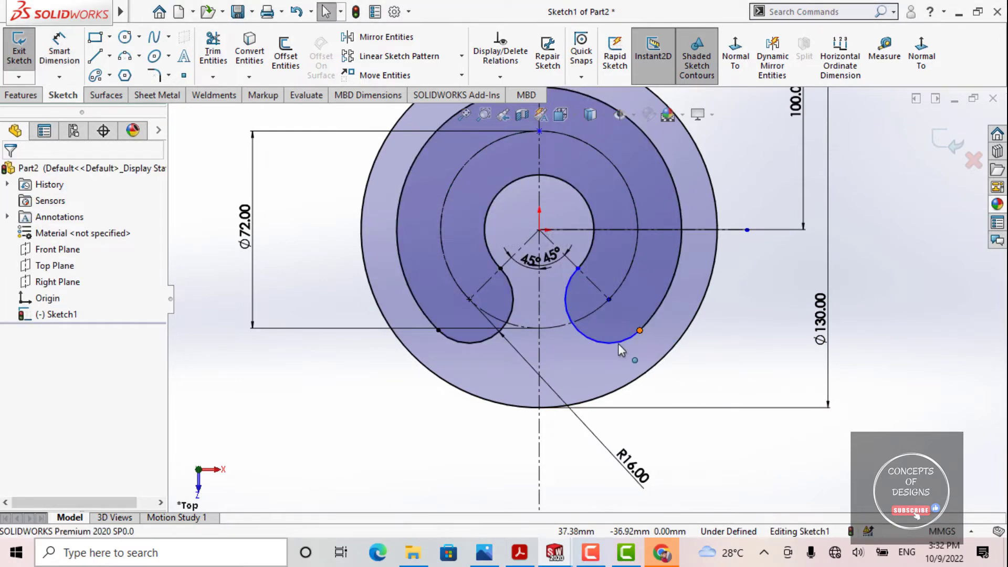
Move the slot's right end off the 45° line and make its centre point coincident with the line's endpoint.
drag(619, 343, 609, 299)
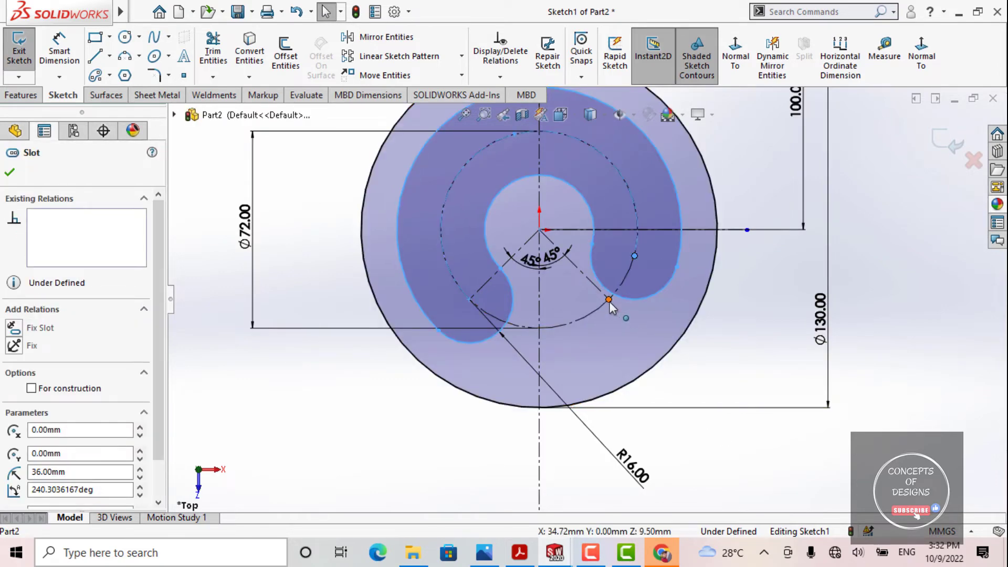
ctrl+click(416, 345)
click(14, 446)
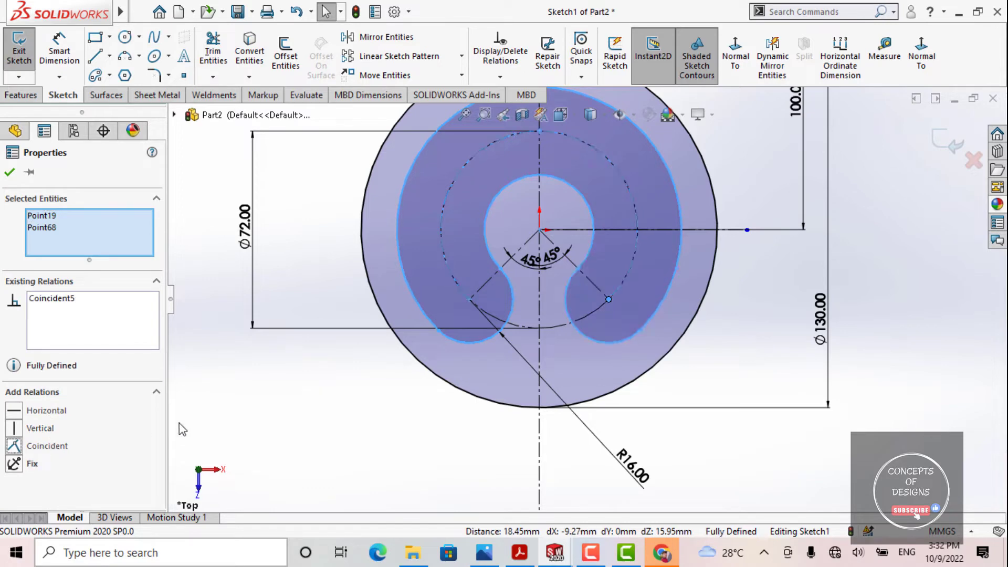
click(804, 464)
scroll(583, 252, up, 3)
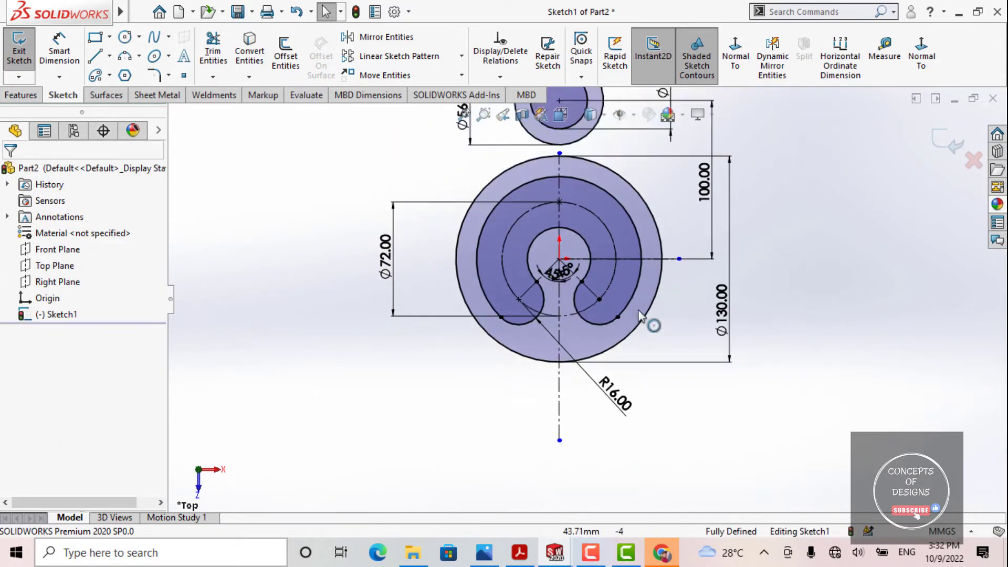
ctrl+middle_drag(771, 334, 776, 391)
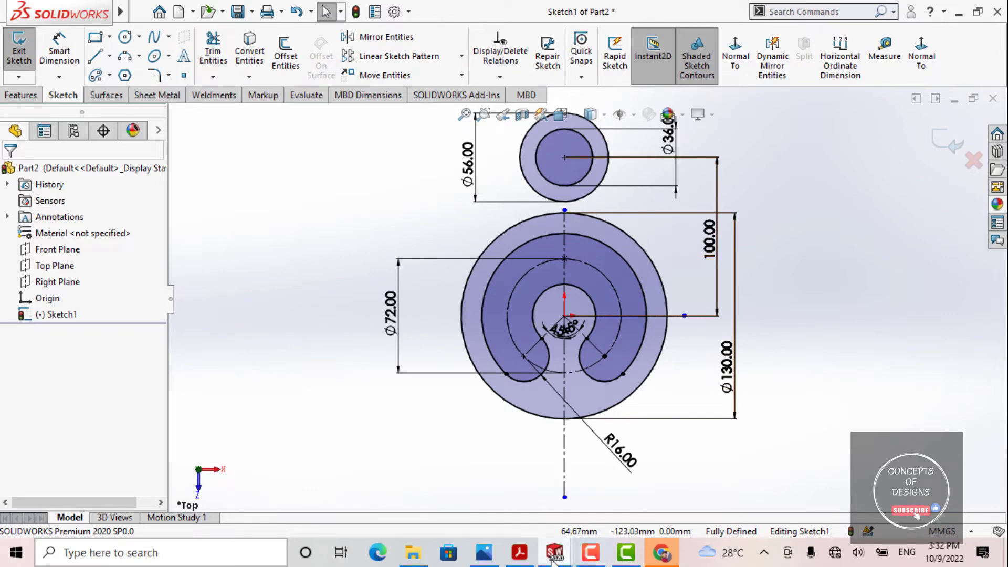
Look up the plate's outer tangent lines in the Ex-8 drawing in Adobe Acrobat, and return to the SOLIDWORKS sketch.
click(520, 552)
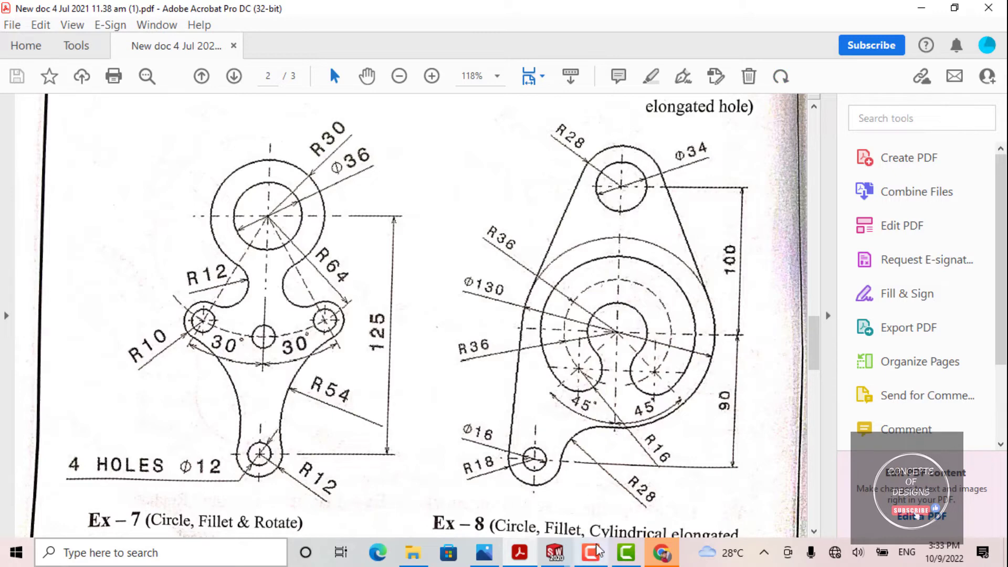
mouse_move(555, 561)
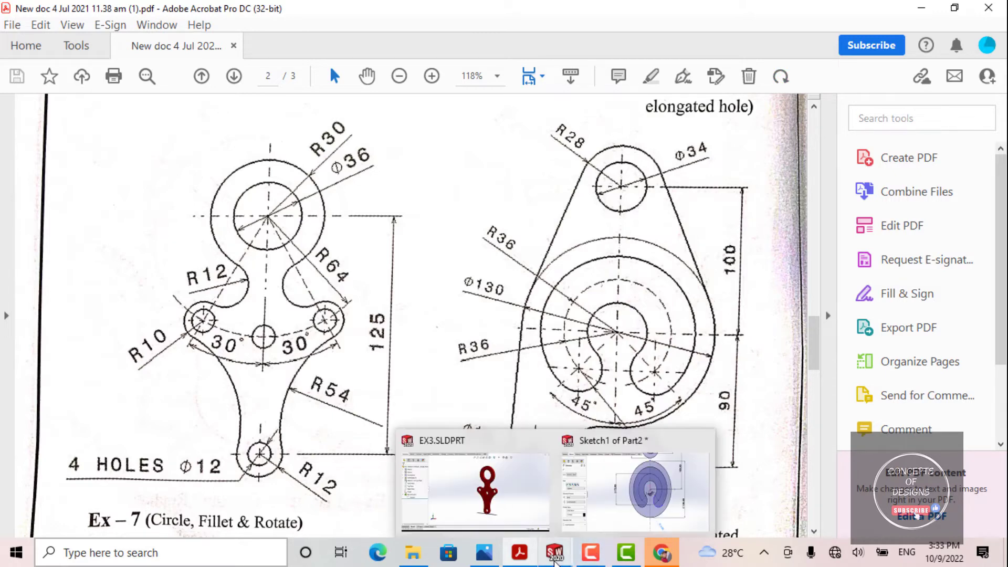
click(588, 486)
Draw a free slanted line left of the circles, running from above the 56 mm circle down and outward beside the 130 mm circle.
right_drag(301, 173, 296, 202)
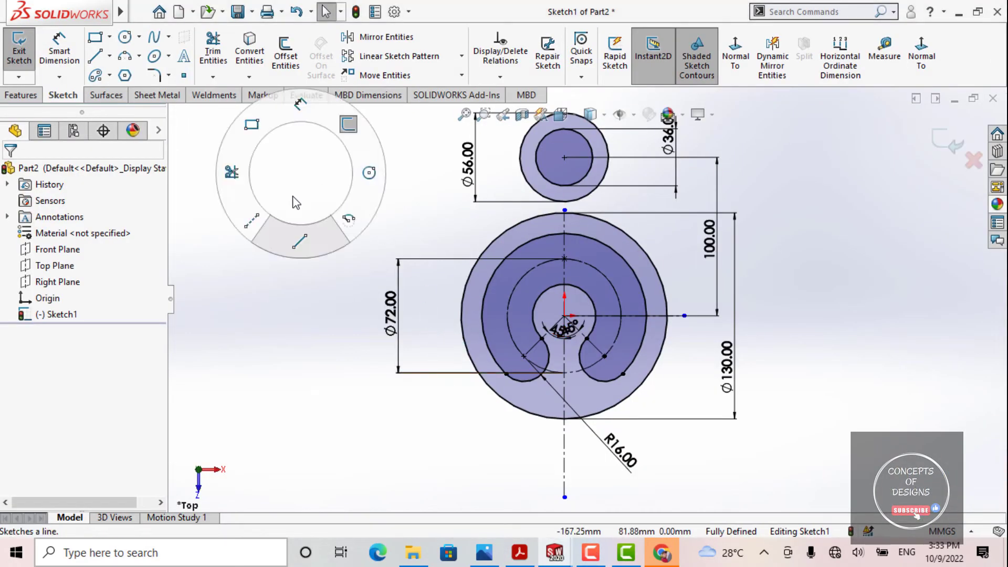
right_drag(297, 245, 297, 248)
scroll(519, 203, up, 3)
scroll(527, 205, down, 6)
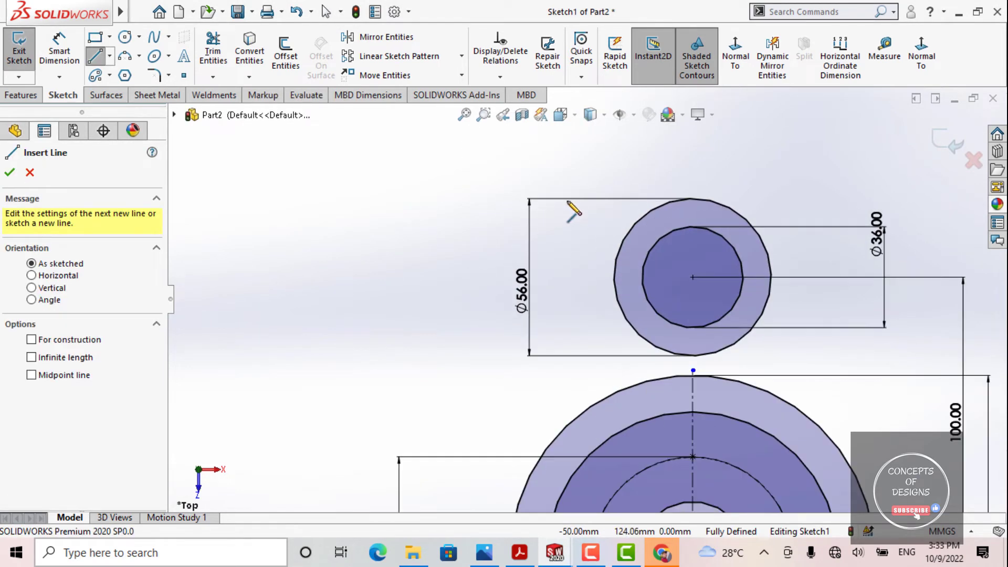
click(537, 275)
scroll(588, 300, up, 3)
click(597, 215)
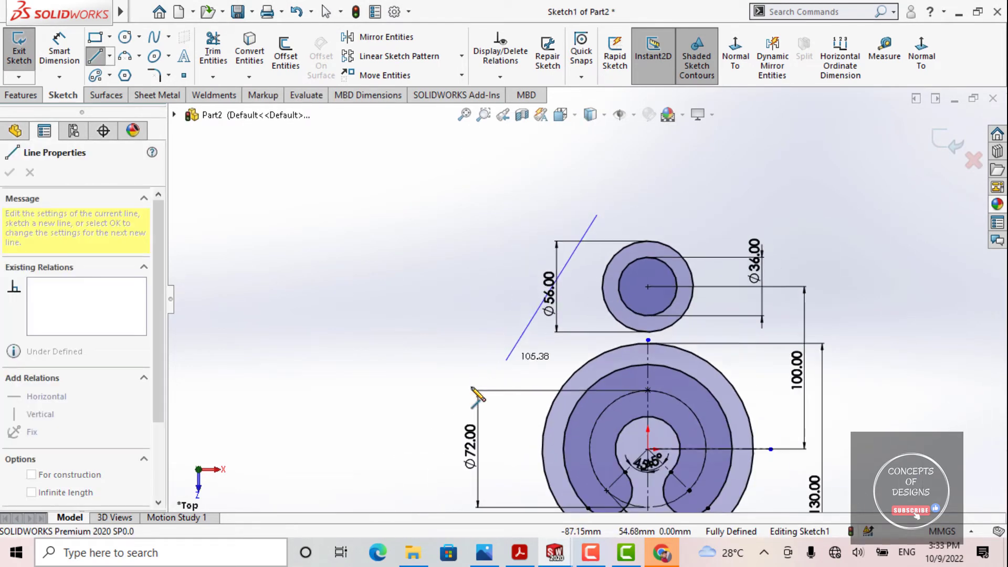
click(513, 420)
key(Escape)
Draw a free slanted line about 145 mm long right of the circles, running down and outward beside the 130 mm circle.
right_drag(720, 171, 715, 266)
click(689, 205)
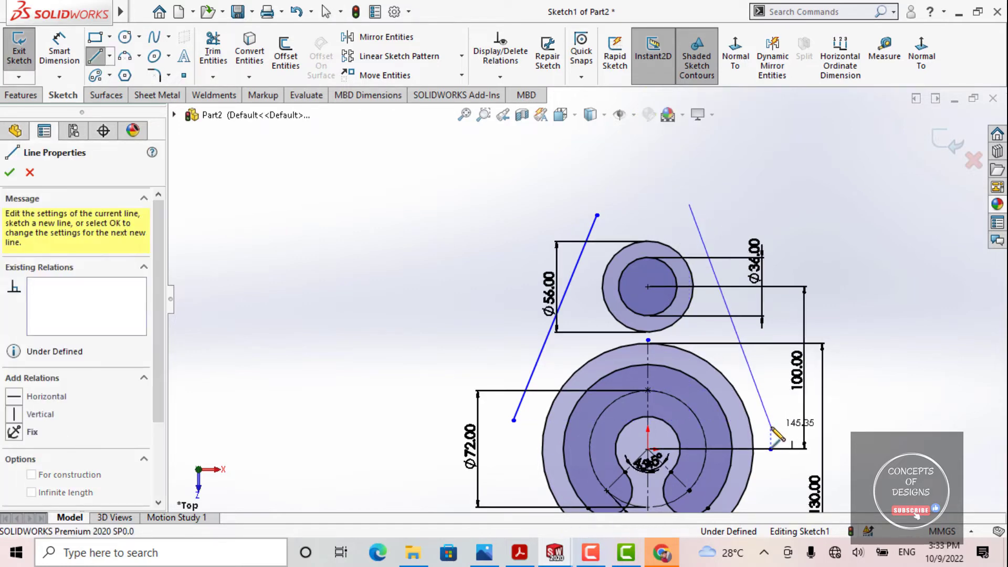
click(770, 425)
key(Escape)
scroll(602, 328, down, 2)
key(Escape)
Make the left slanted line tangent to both the 56 mm circle and the 130 mm circle.
click(578, 212)
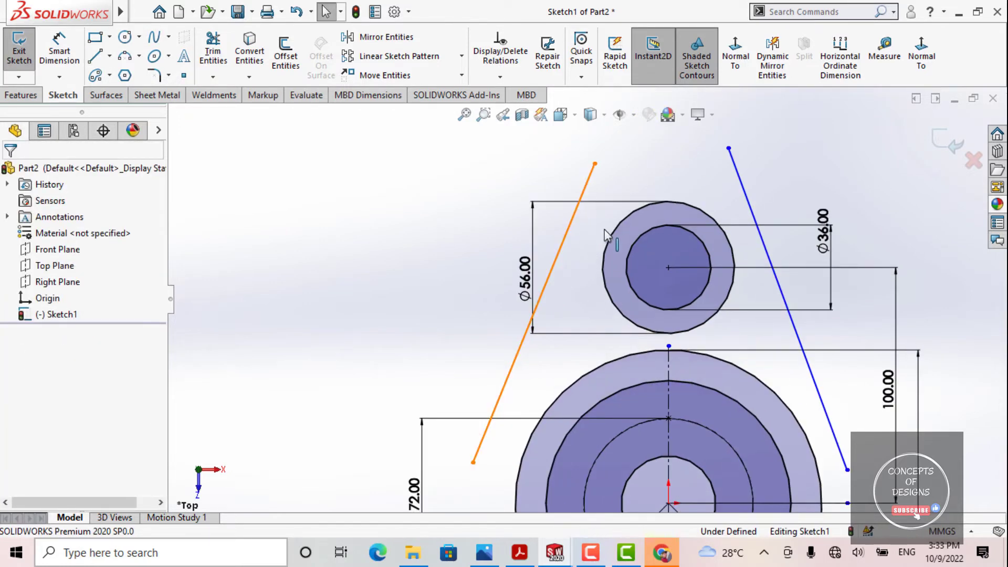
ctrl+click(618, 231)
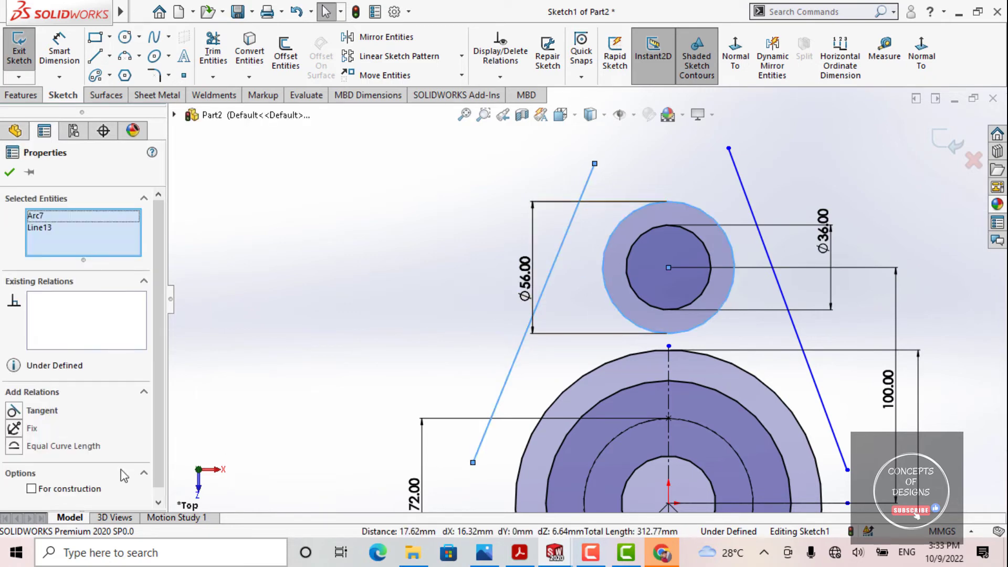
click(15, 411)
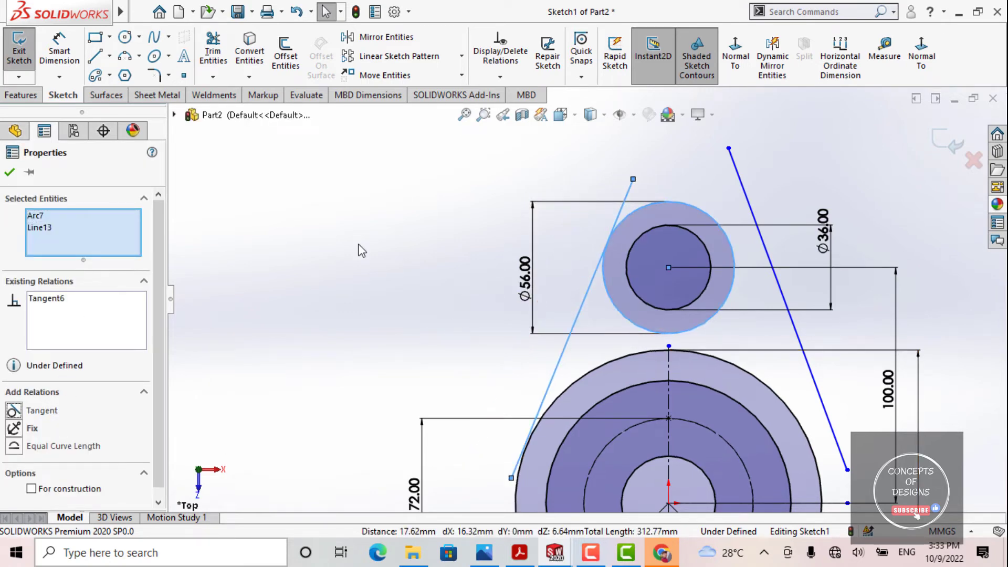
click(460, 237)
scroll(472, 231, up, 2)
scroll(567, 382, down, 5)
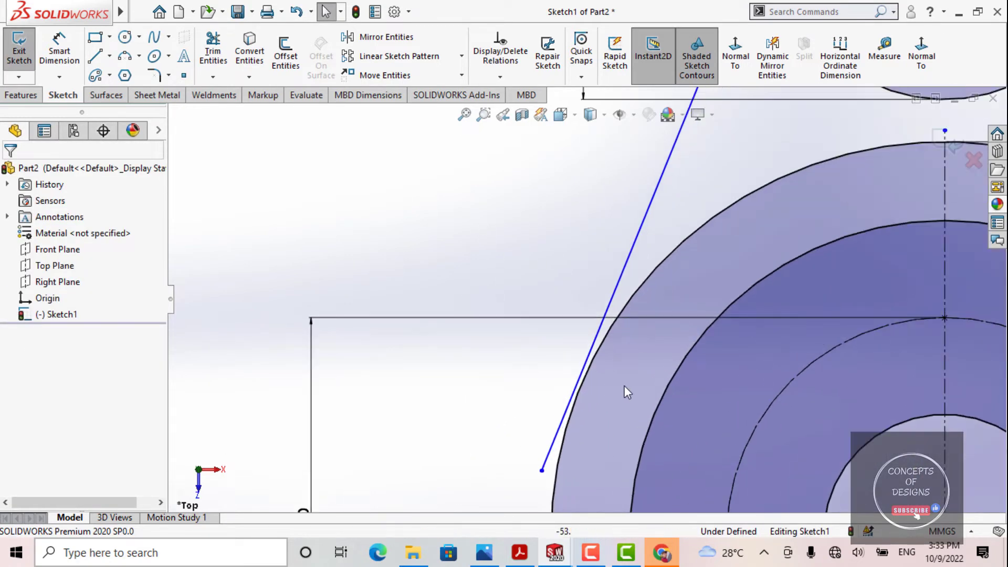
click(615, 295)
ctrl+click(637, 283)
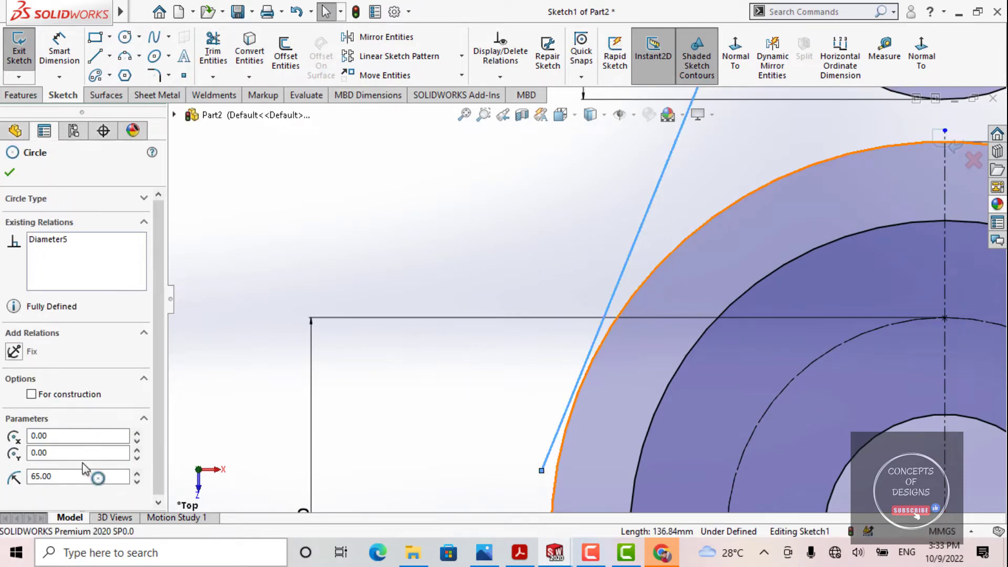
click(52, 411)
click(520, 247)
Make the right slanted line tangent to the 56 mm circle.
scroll(532, 264, up, 4)
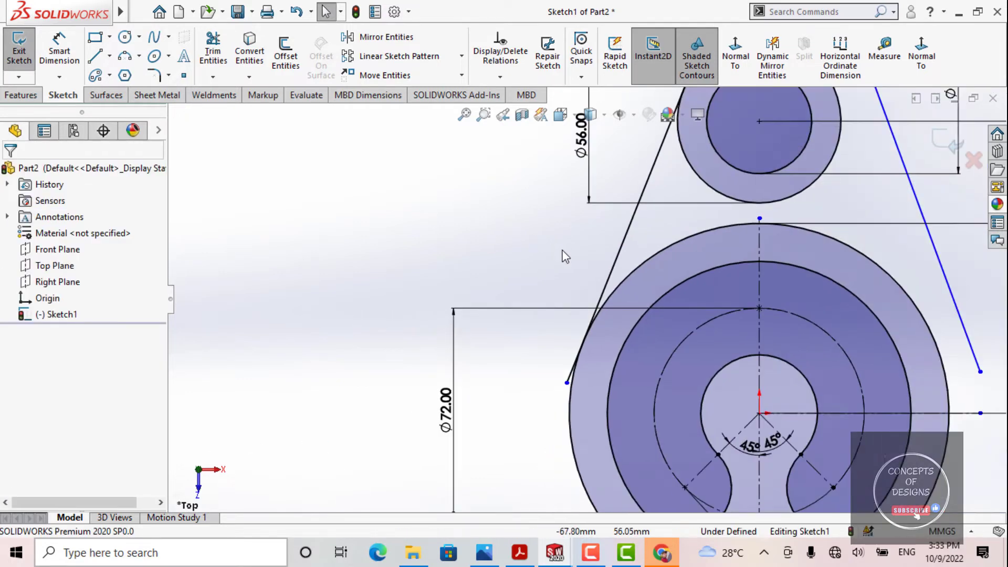
scroll(532, 264, down, 4)
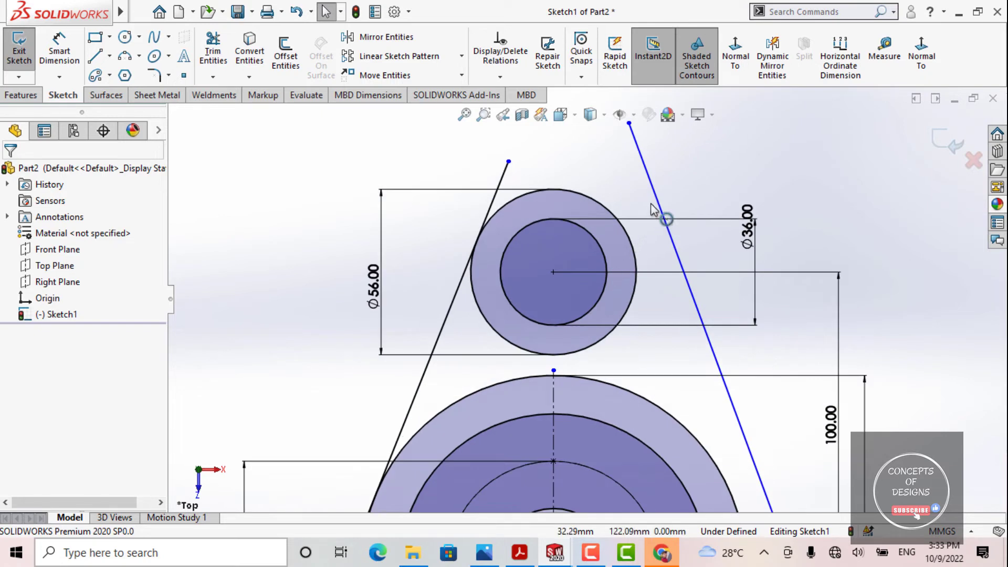
click(656, 201)
ctrl+click(613, 217)
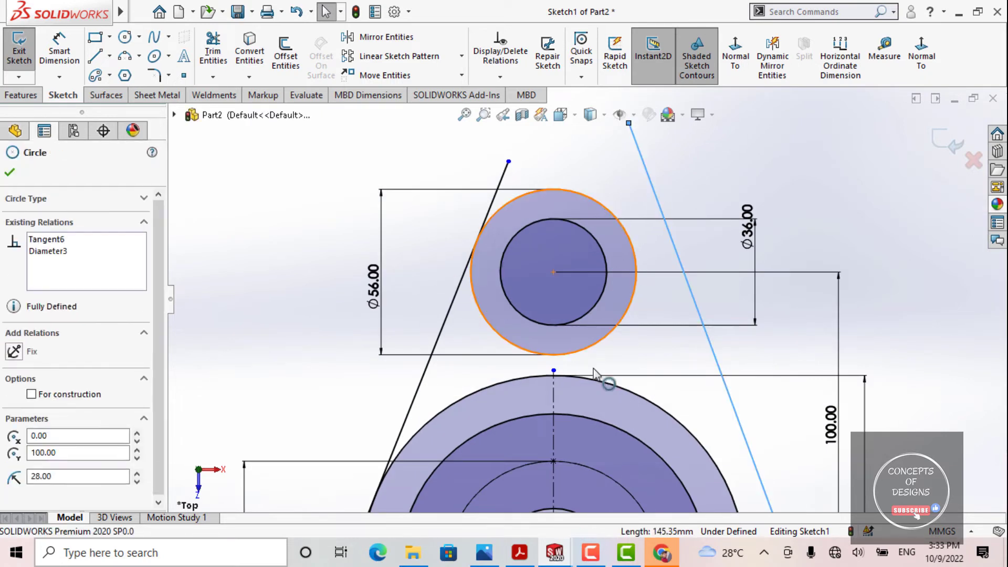
click(42, 411)
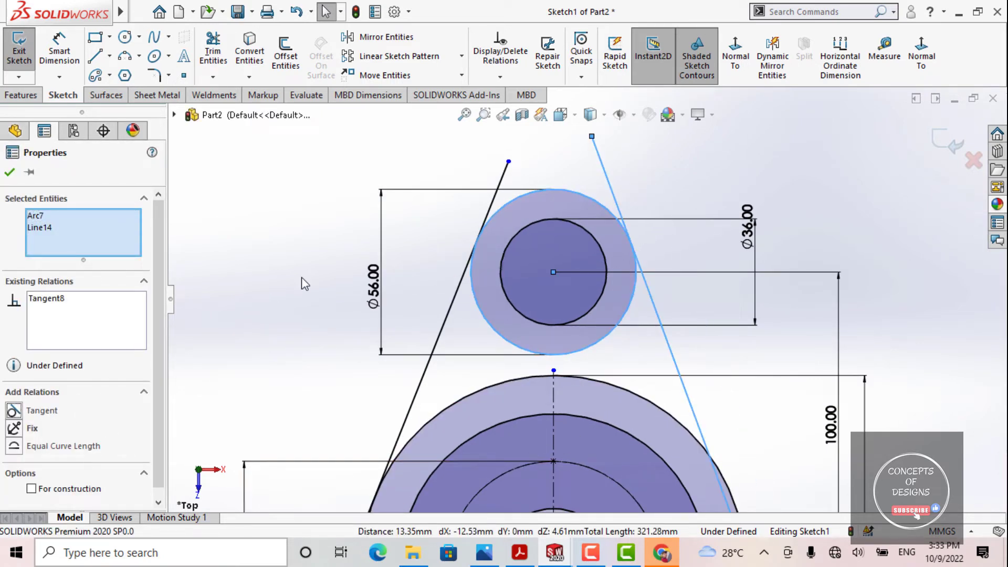
click(269, 273)
Move the right line's lower end outside the 130 mm circle and make the line tangent to that circle.
scroll(269, 273, up, 3)
scroll(585, 378, down, 3)
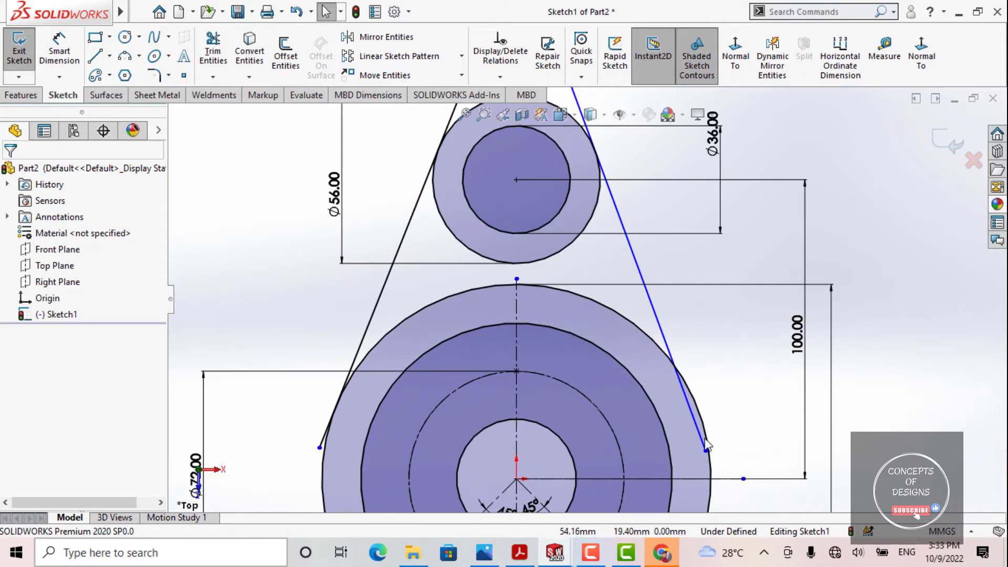
click(670, 351)
drag(705, 451, 763, 400)
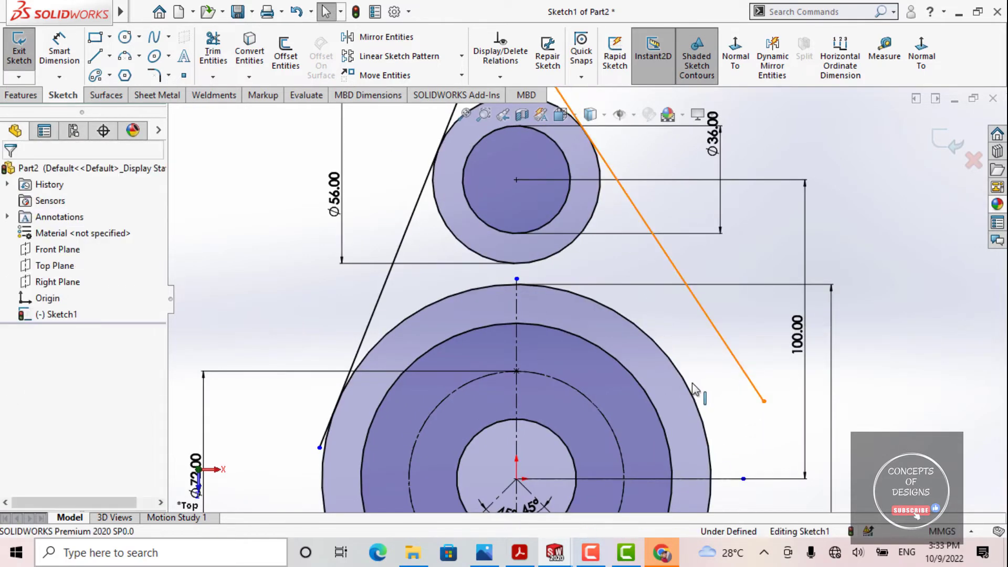
click(742, 372)
ctrl+click(698, 394)
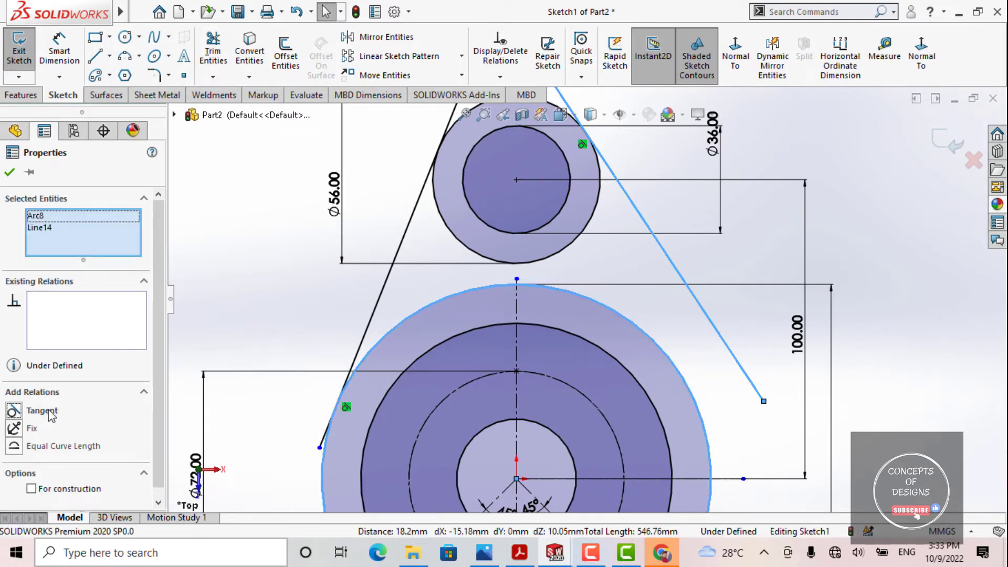
click(14, 410)
click(220, 283)
Extend the lower ends of both tangent lines beyond their tangent points on the 130 mm circle.
key(f)
drag(645, 362, 664, 413)
scroll(471, 388, up, 4)
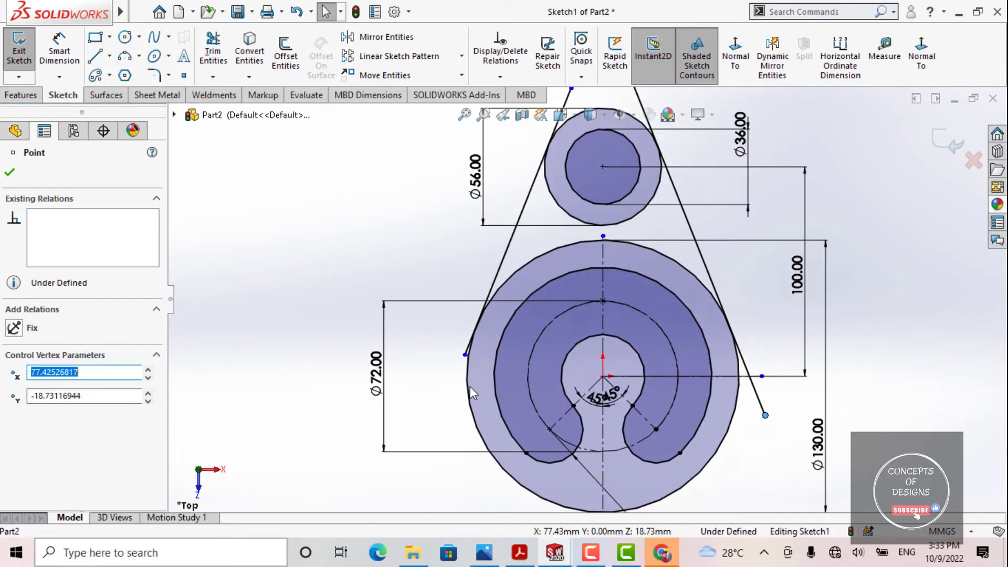
mouse_move(472, 344)
mouse_down()
mouse_move(465, 394)
mouse_move(450, 391)
mouse_up()
Trim the tangent lines' upper ends above the 56 mm circle and that circle's lower arc between the two lines.
scroll(655, 272, down, 3)
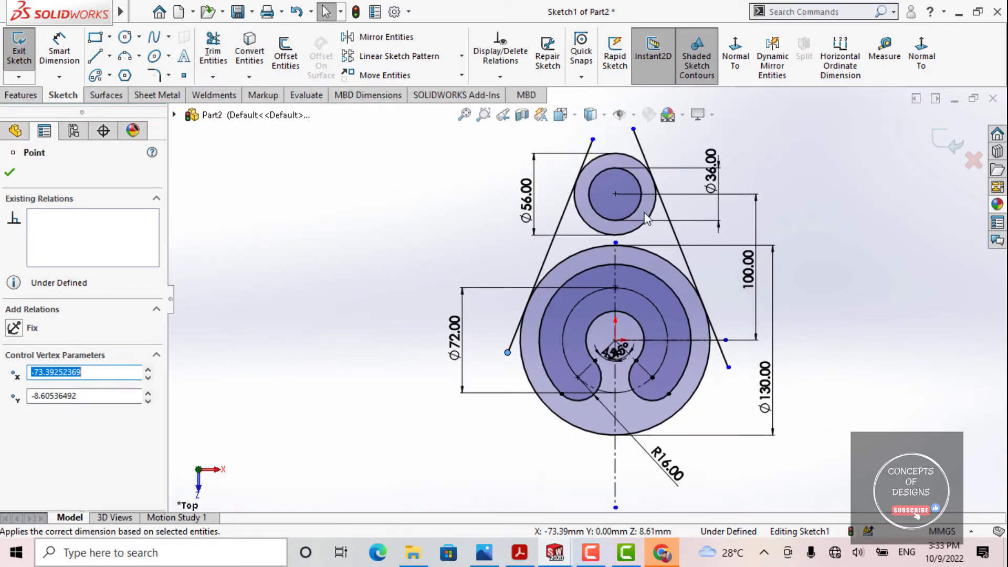
scroll(641, 216, up, 3)
scroll(635, 226, up, 3)
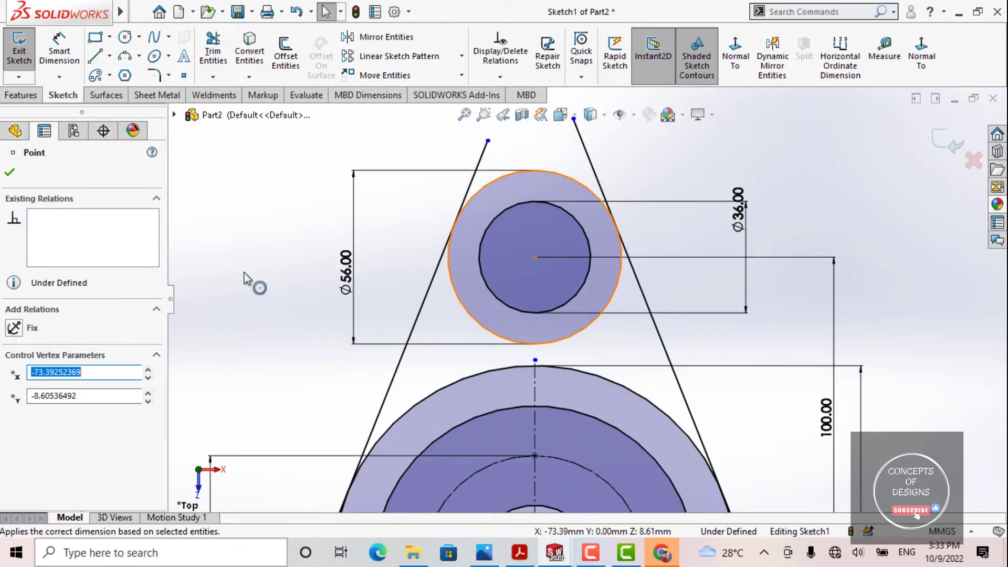
mouse_move(243, 272)
right_down()
mouse_move(268, 259)
mouse_move(177, 275)
right_up()
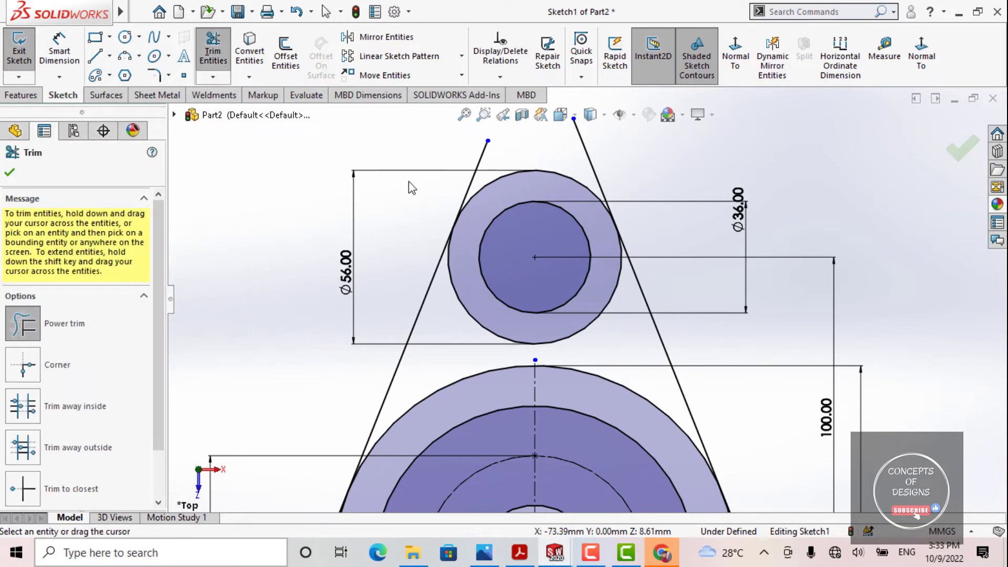
drag(412, 185, 475, 176)
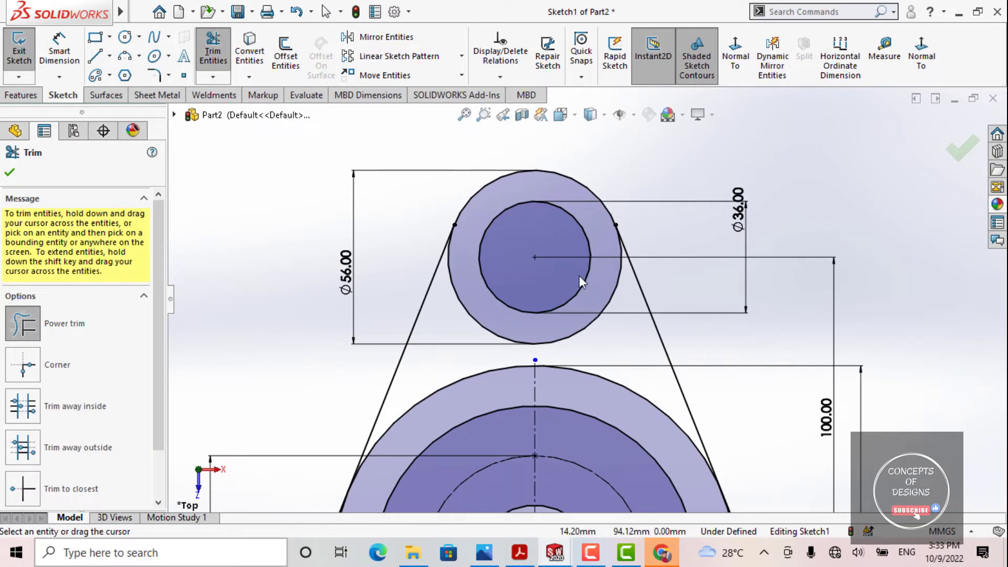
scroll(578, 276, down, 2)
scroll(540, 298, up, 3)
drag(505, 291, 490, 309)
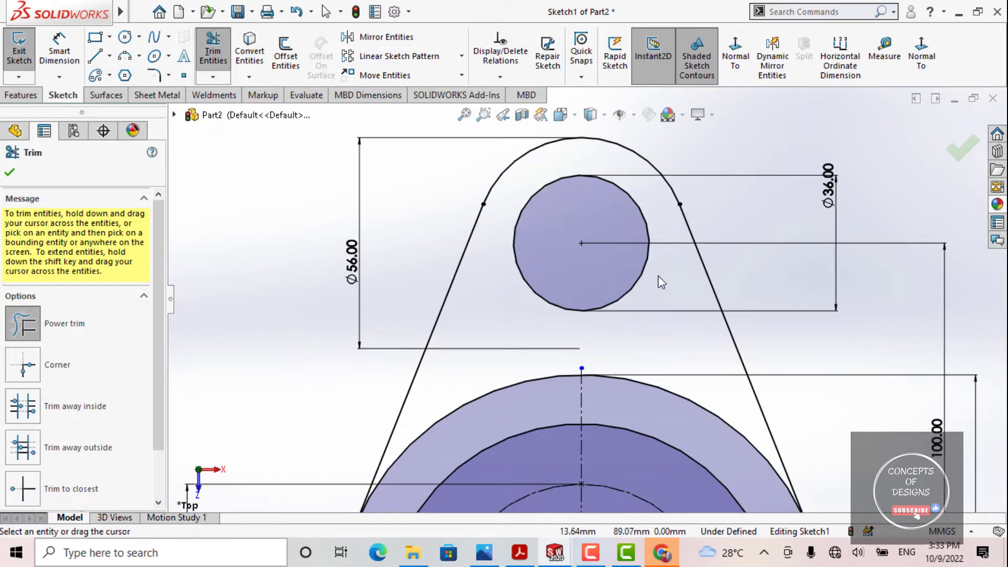
Trim away the 130 mm circle's upper arc between the two tangent lines.
scroll(649, 305, down, 2)
scroll(550, 356, up, 3)
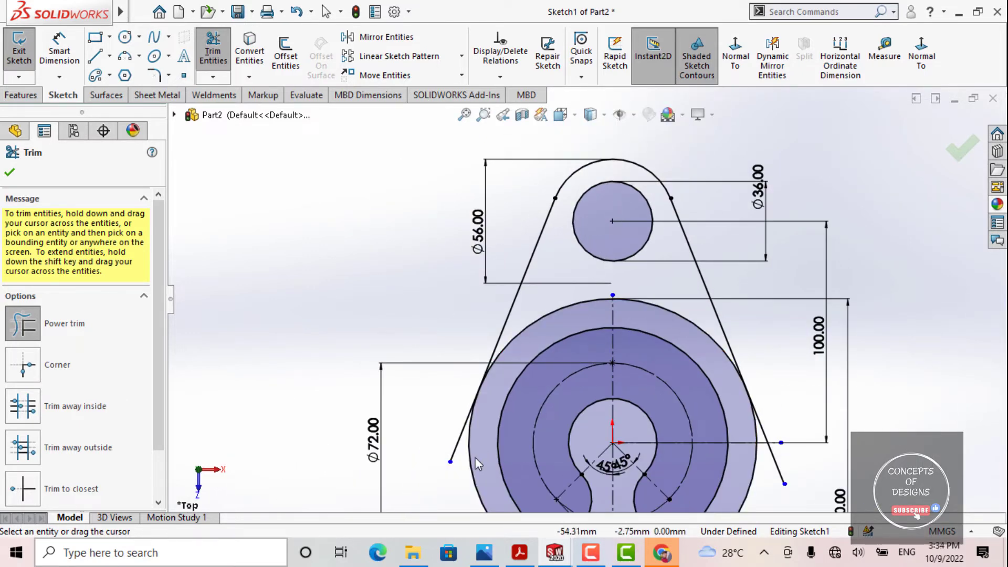
scroll(477, 463, up, 3)
scroll(646, 184, down, 3)
scroll(647, 198, up, 2)
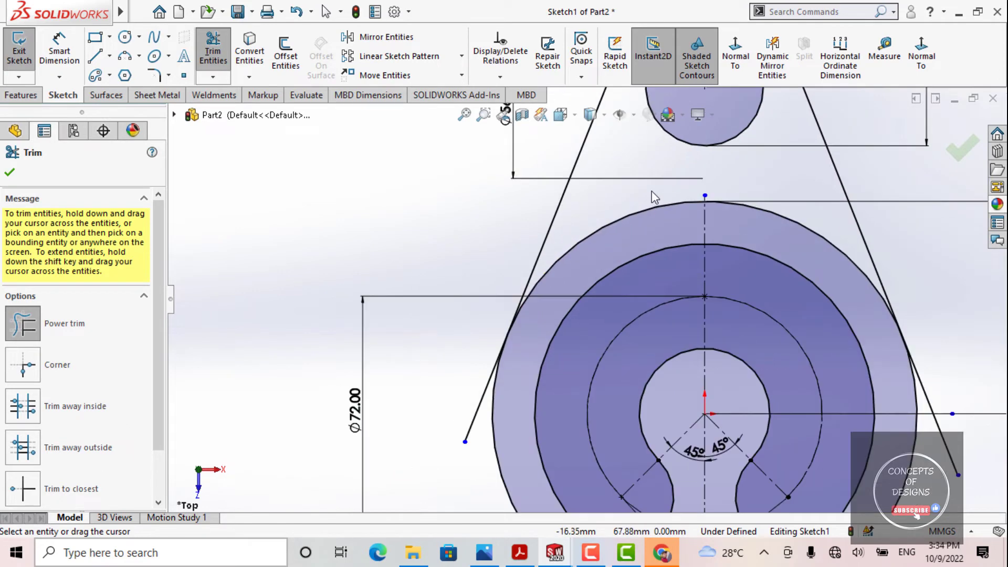
drag(651, 197, 643, 231)
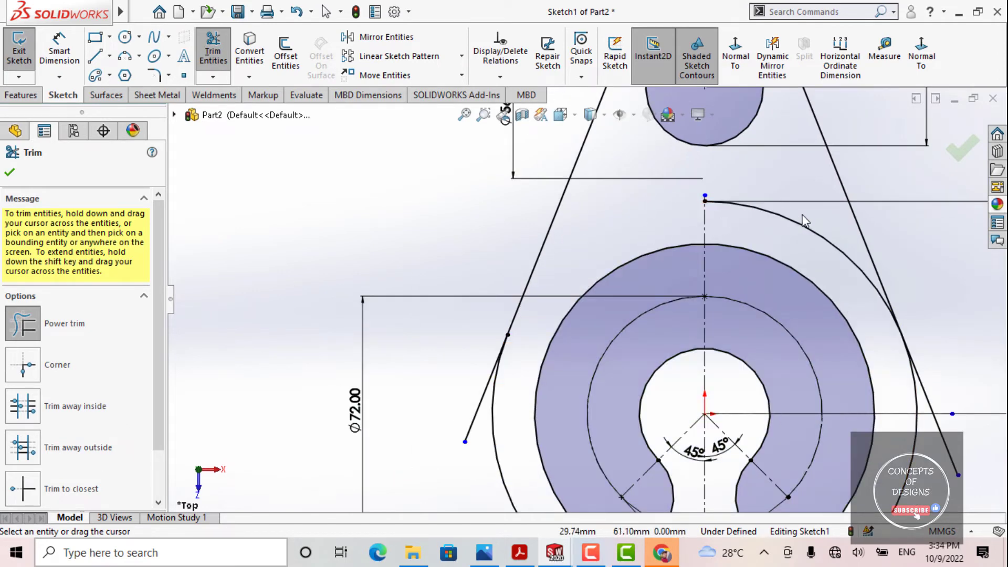
drag(803, 221, 796, 232)
Consult the Ex-8 drawing in Adobe Acrobat and sketch a circle about 48 mm in diameter below the plate, left of the vertical centreline.
scroll(761, 257, down, 5)
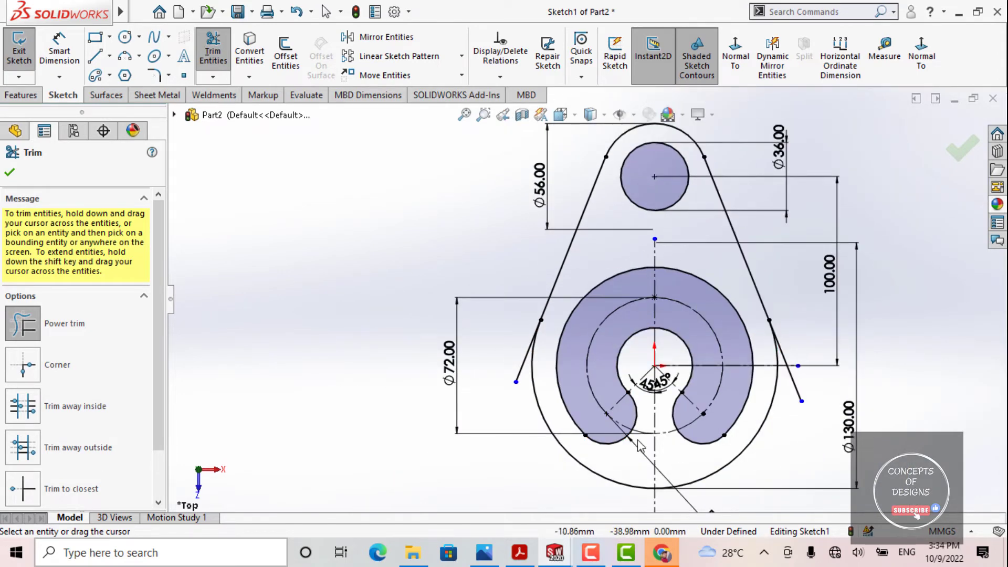
mouse_move(625, 561)
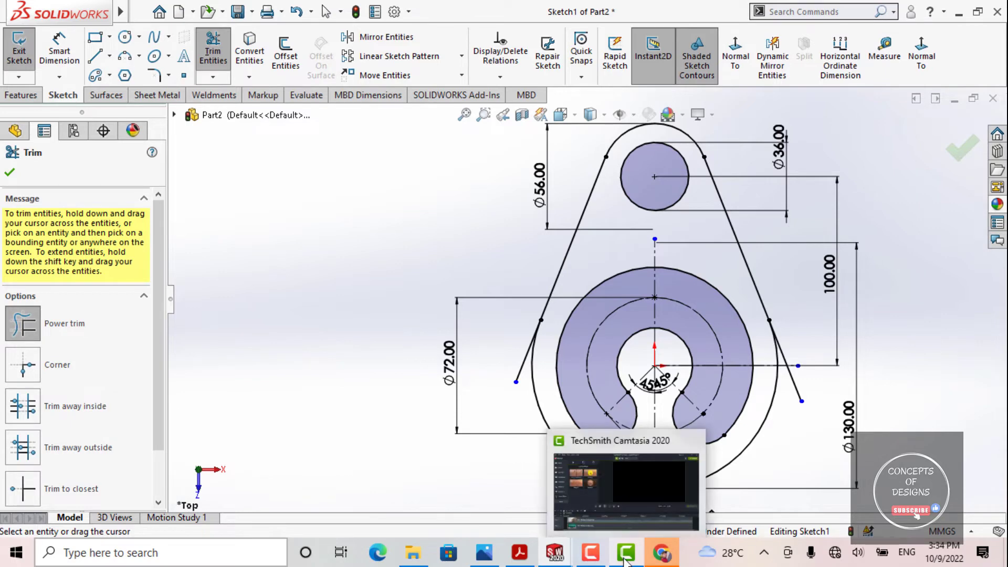
click(519, 553)
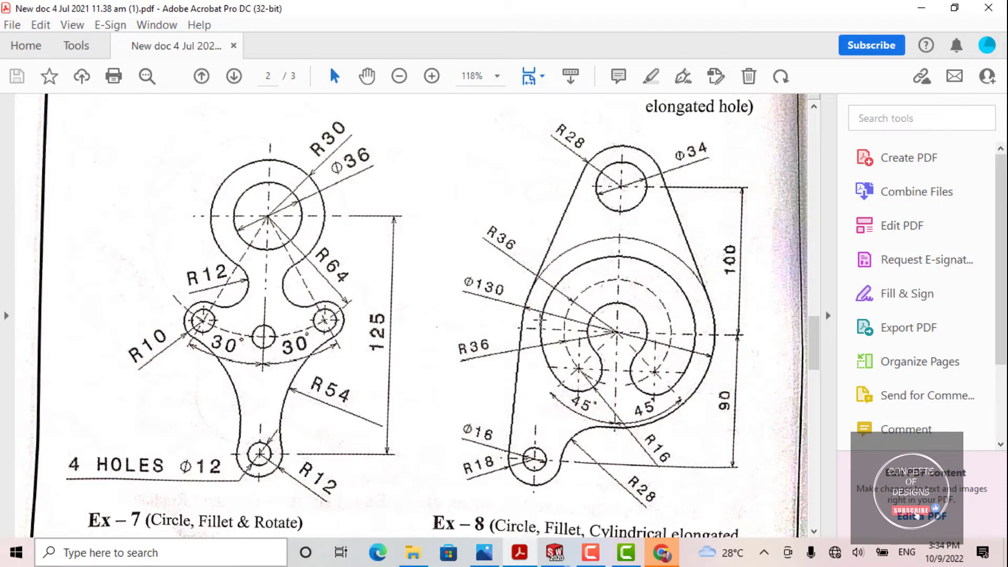
click(921, 9)
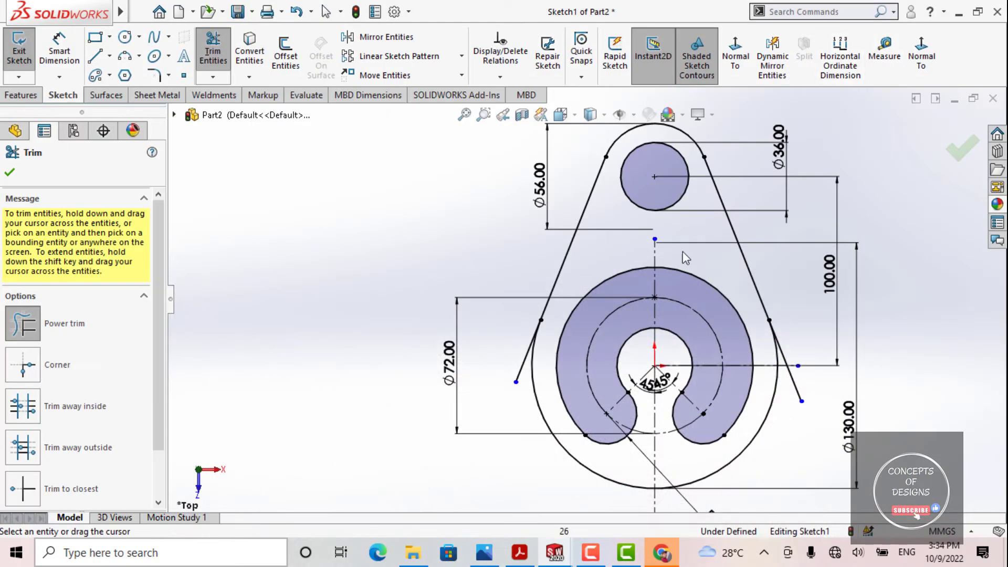
scroll(604, 320, up, 2)
right_drag(384, 450, 448, 450)
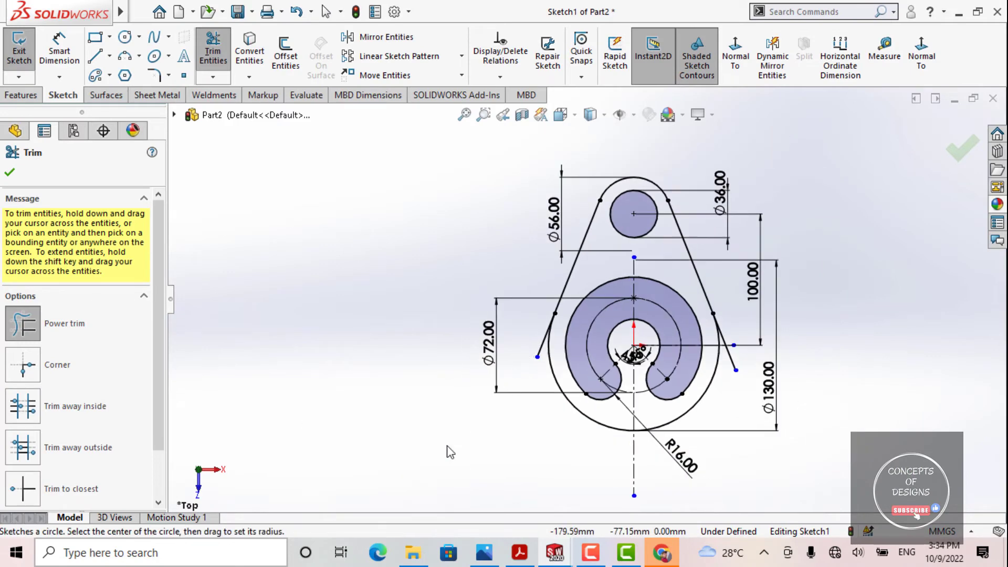
scroll(573, 431, up, 5)
scroll(589, 415, down, 7)
click(547, 310)
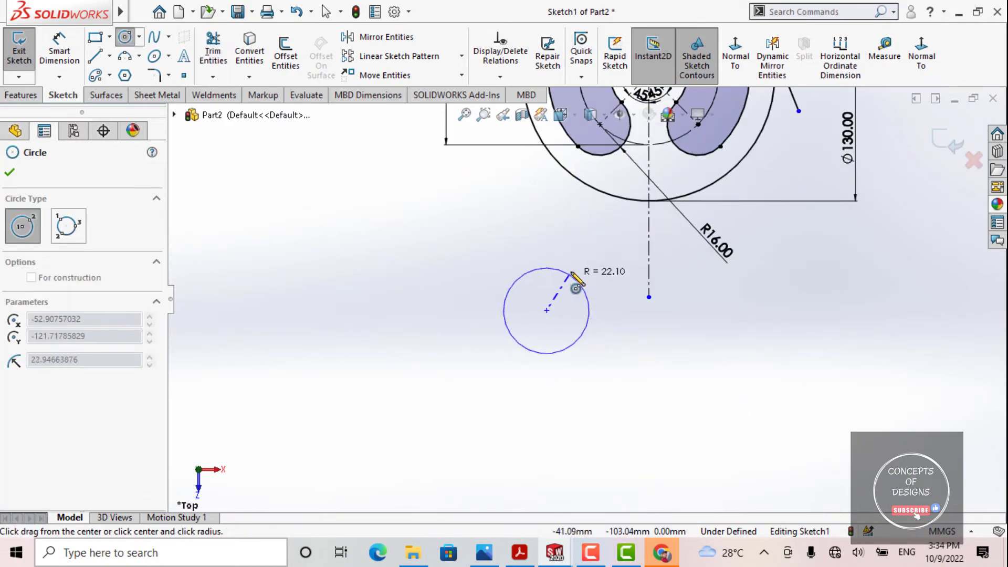
click(575, 272)
key(Escape)
Sketch a larger circle concentric with the new circle at the lower left of the plate.
scroll(572, 299, up, 3)
right_drag(522, 405, 572, 406)
scroll(613, 304, down, 2)
click(563, 314)
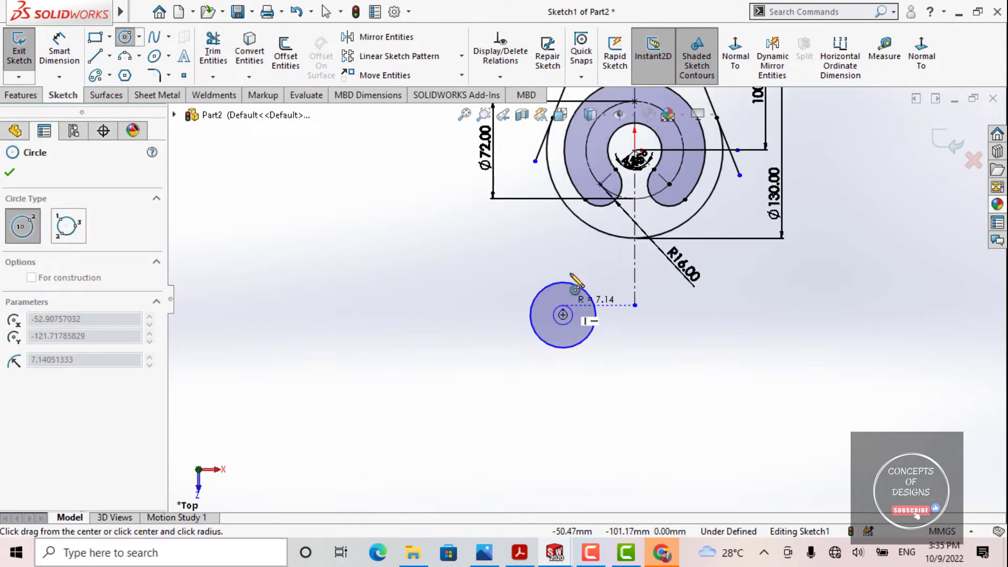
click(581, 267)
key(Escape)
Consult the Ex-8 drawing in Adobe Acrobat and dimension the inner circle below the plate to a 16 mm diameter.
scroll(581, 266, up, 3)
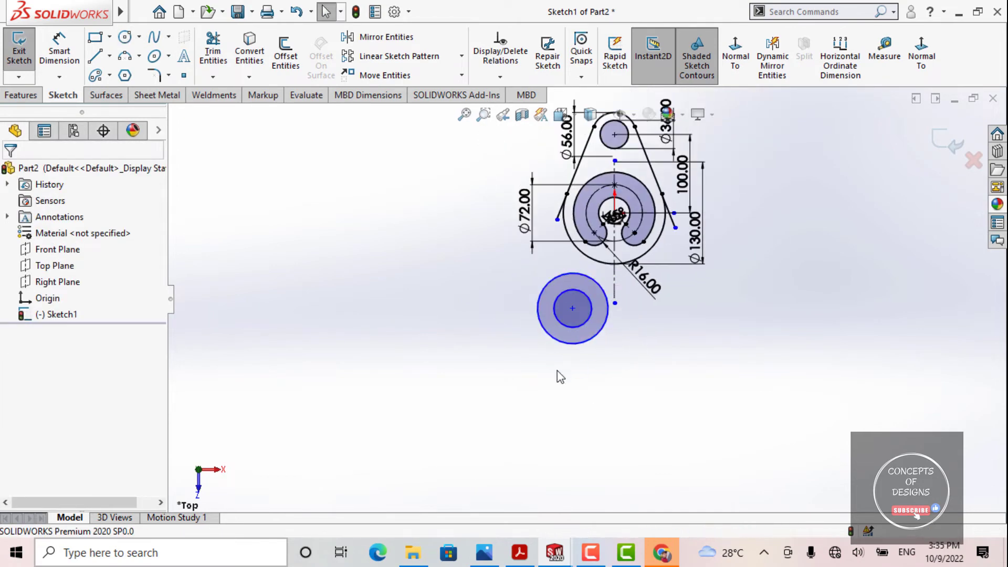
scroll(585, 275, up, 1)
scroll(584, 273, down, 2)
scroll(638, 267, down, 2)
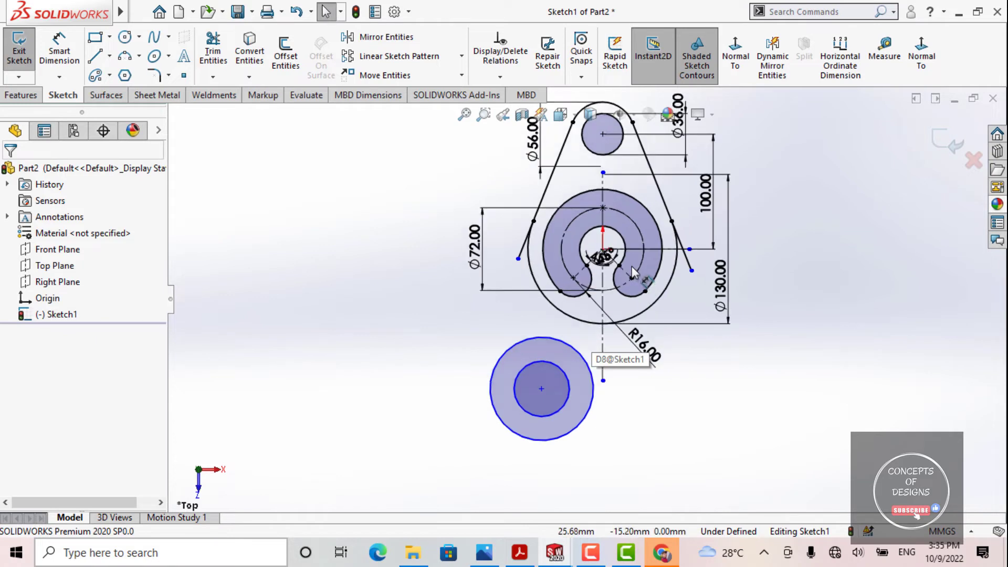
right_drag(698, 460, 693, 396)
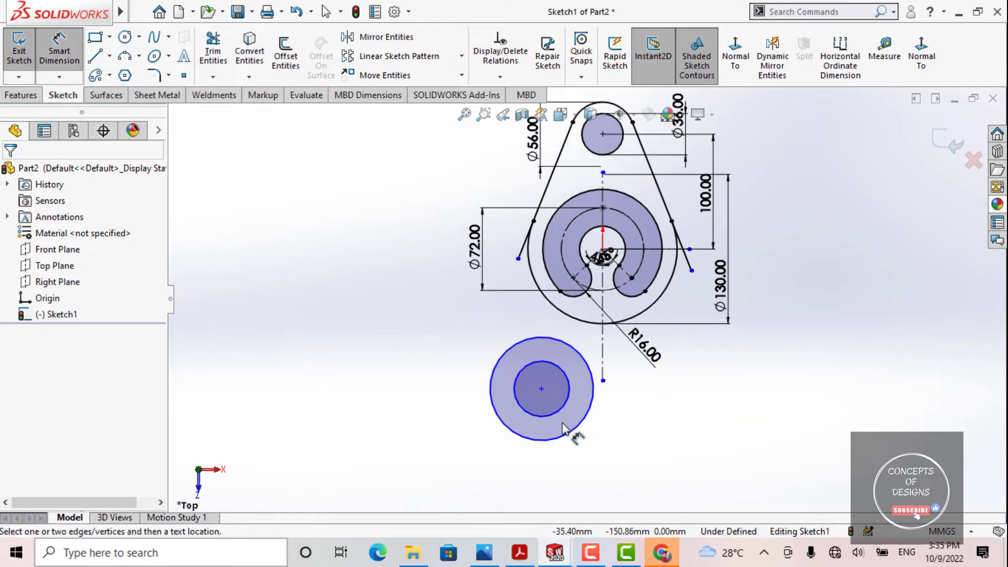
click(541, 418)
click(402, 447)
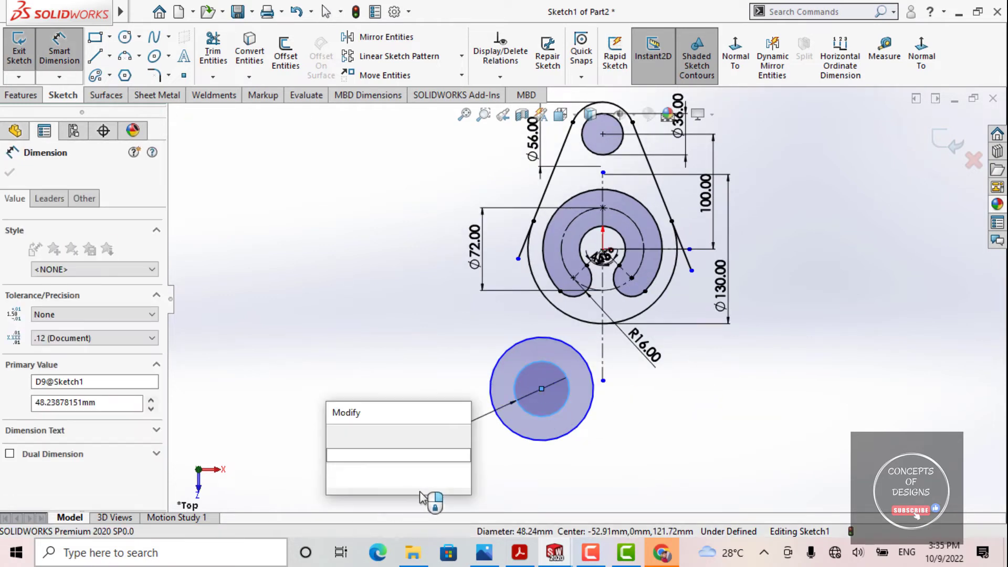
click(520, 552)
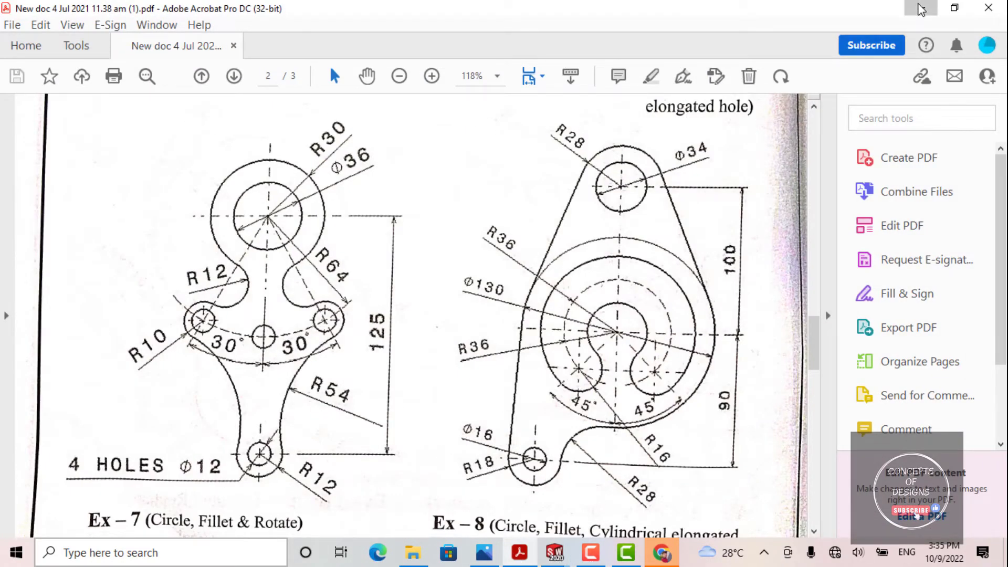
click(922, 8)
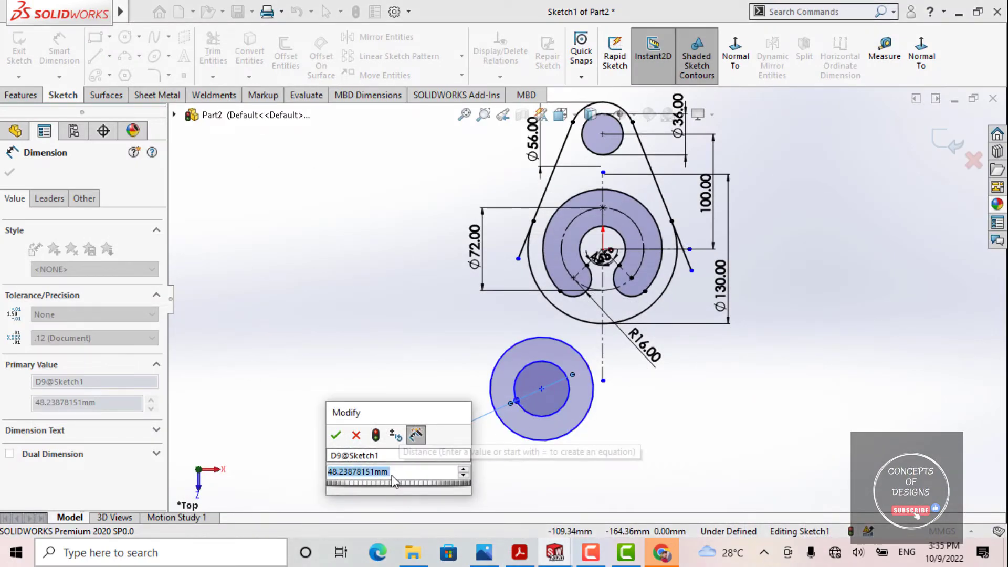
text(16)
key(Return)
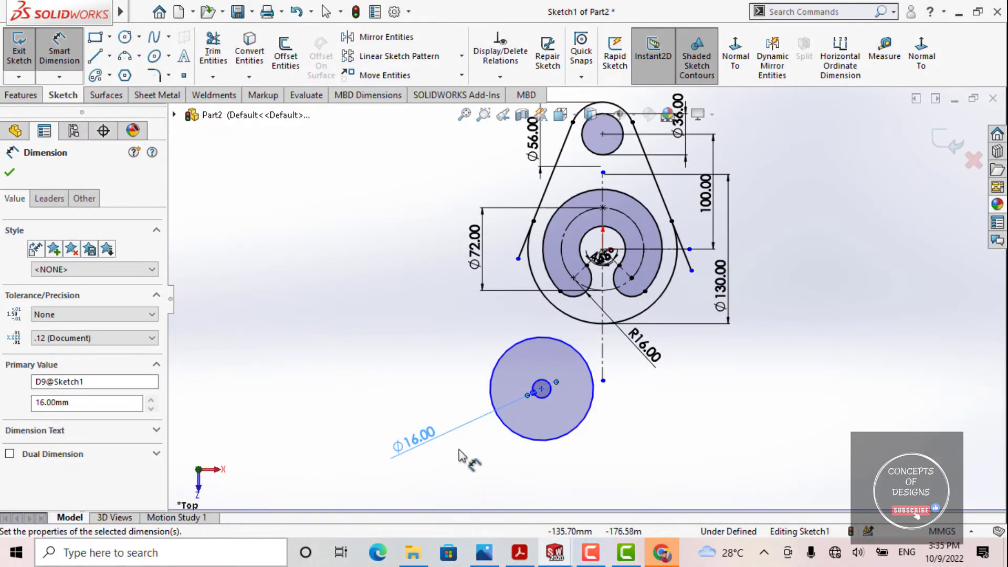
Dimension the outer concentric circle below the plate to a 36 mm diameter.
click(521, 441)
click(475, 465)
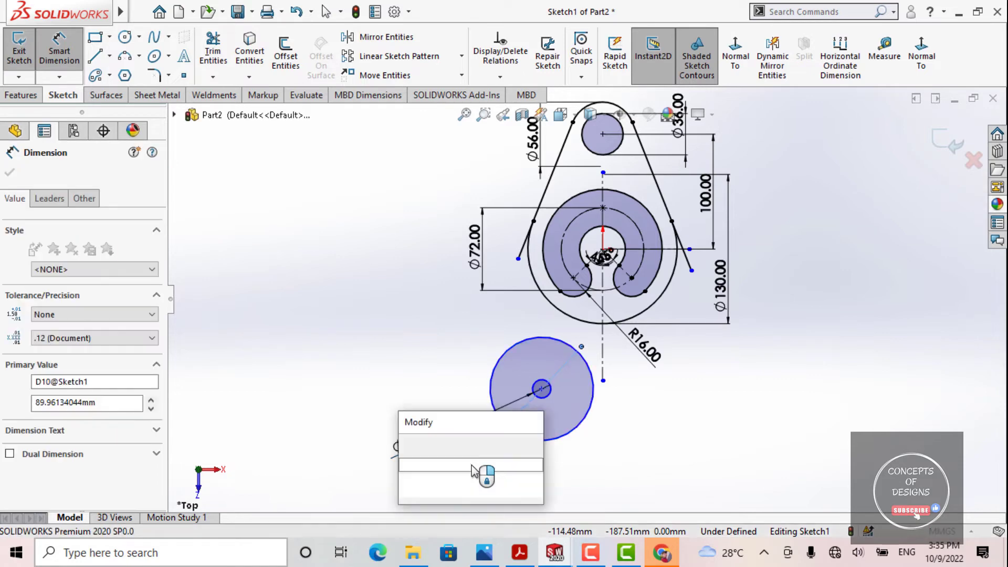
text(36)
key(Return)
key(Escape)
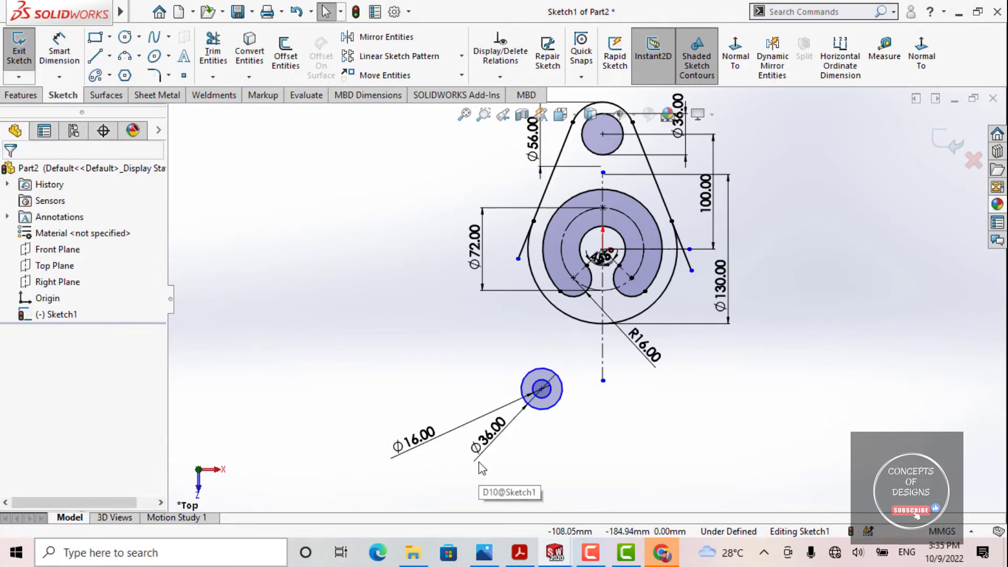
Set the vertical distance between the slot's centre and the lower boss centre to 90 mm.
right_drag(697, 434, 698, 357)
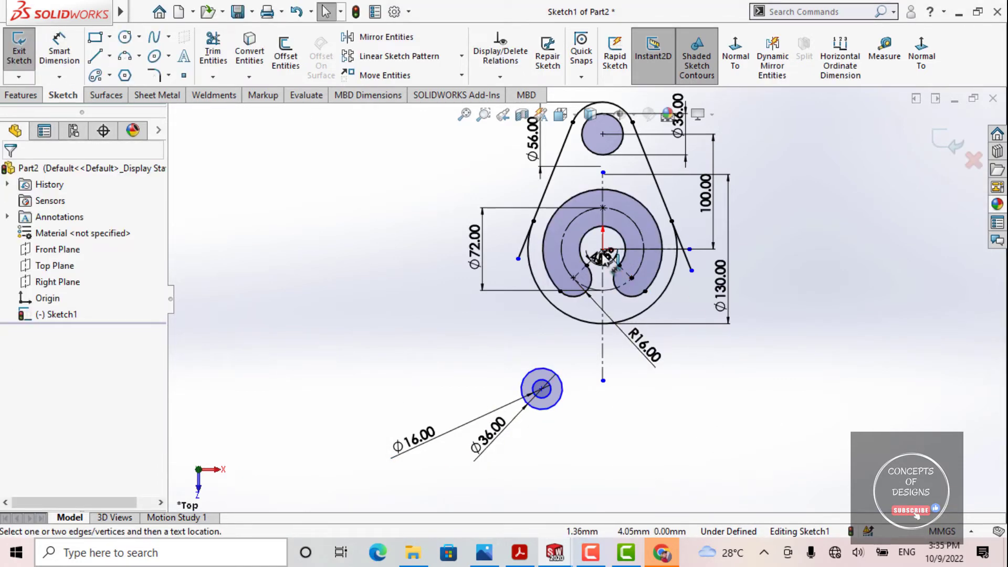
scroll(601, 254, down, 3)
click(595, 391)
scroll(536, 465, up, 4)
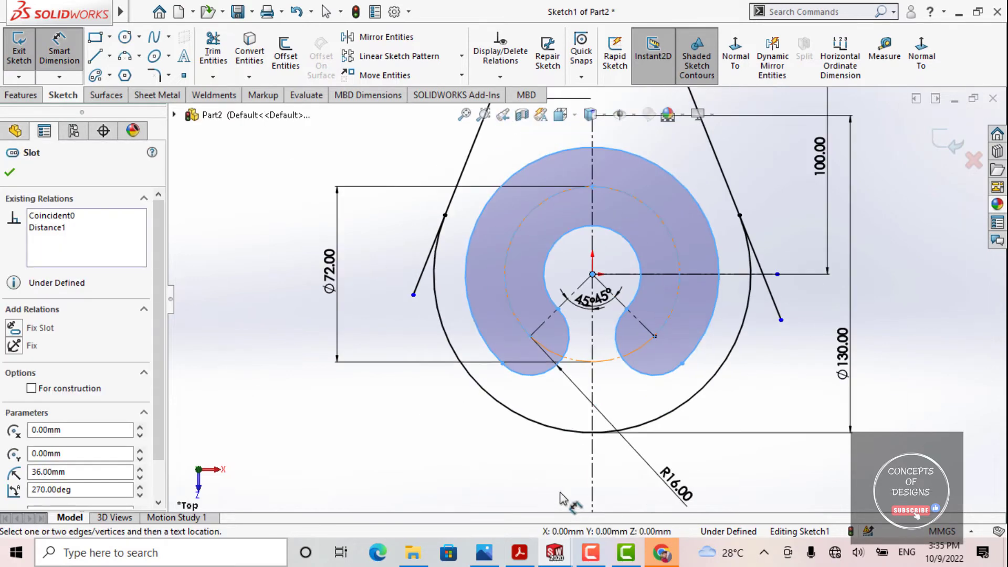
click(515, 457)
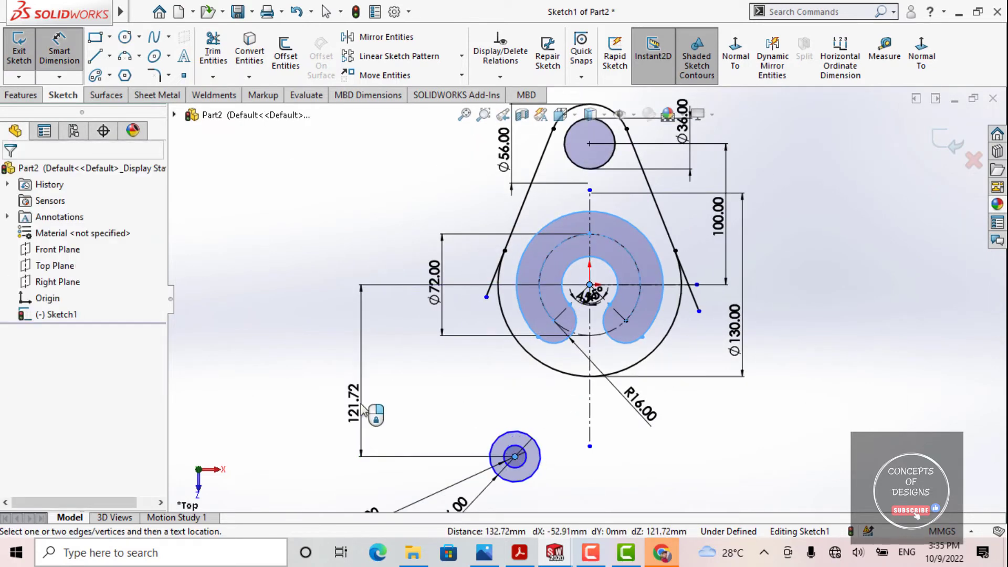
click(360, 413)
text(90)
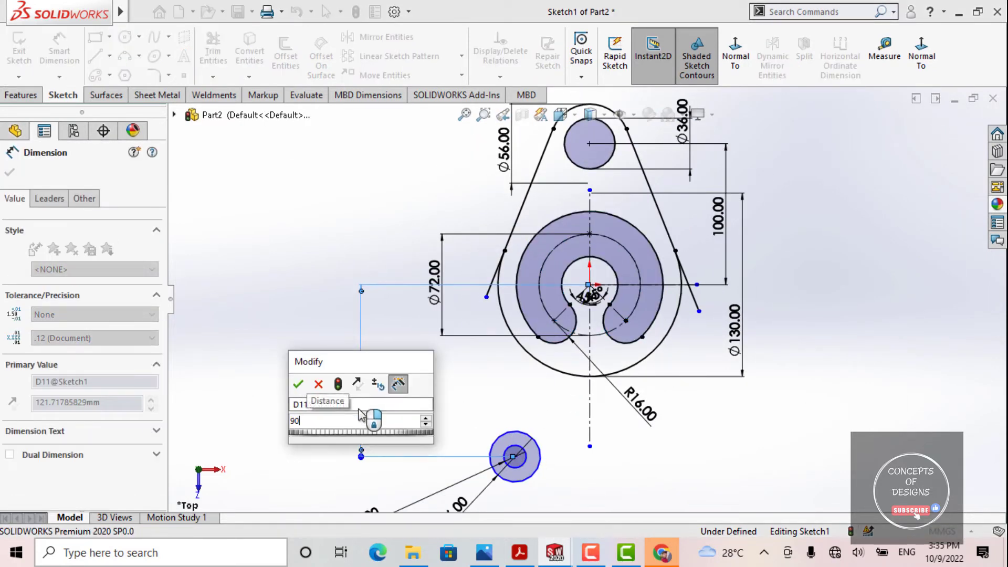
key(Return)
key(Escape)
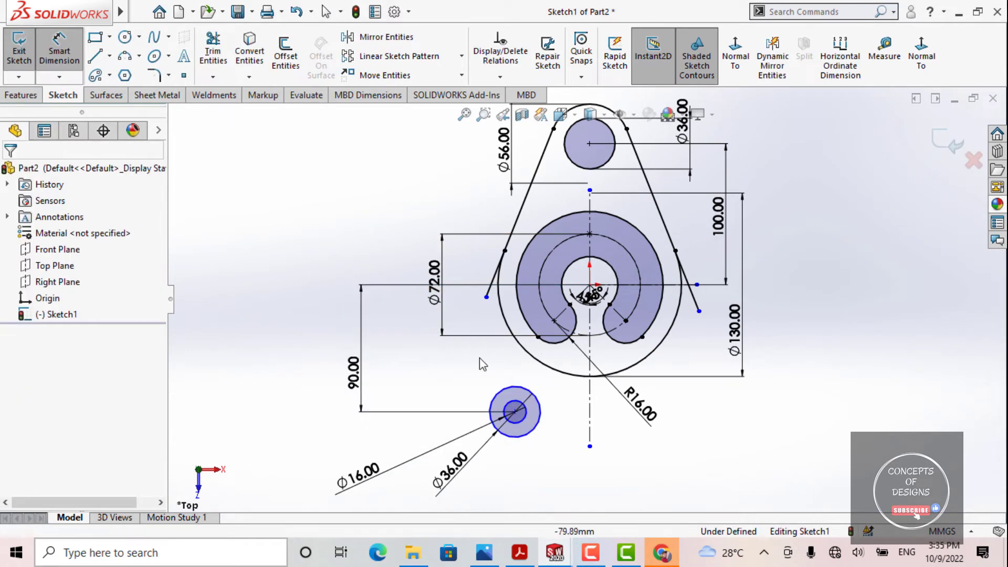
key(Escape)
Sketch a vertical centreline about 45 mm long upward from the centre of the 16 mm circle.
scroll(504, 373, down, 3)
scroll(504, 373, up, 3)
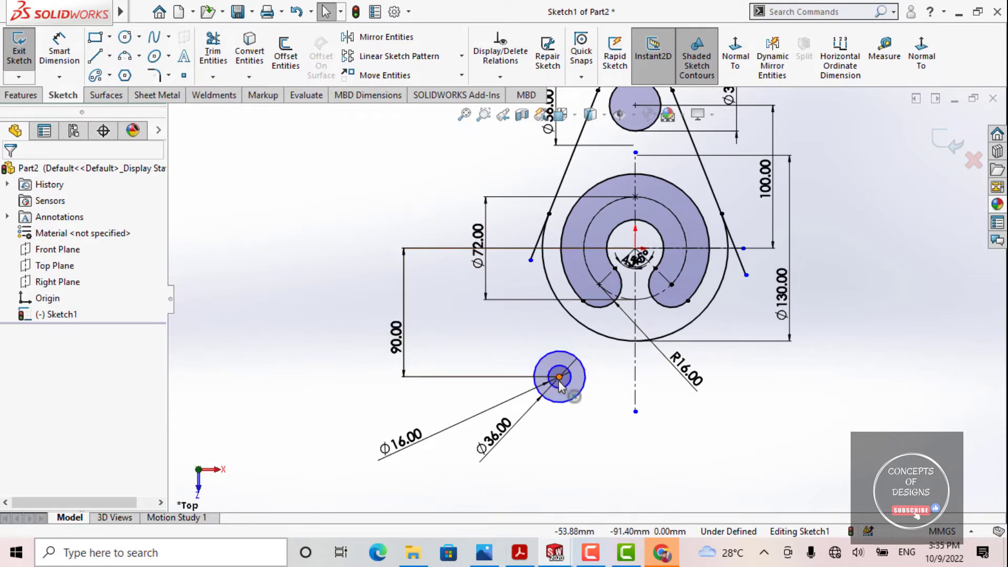
drag(563, 386, 574, 420)
click(572, 460)
scroll(604, 386, down, 3)
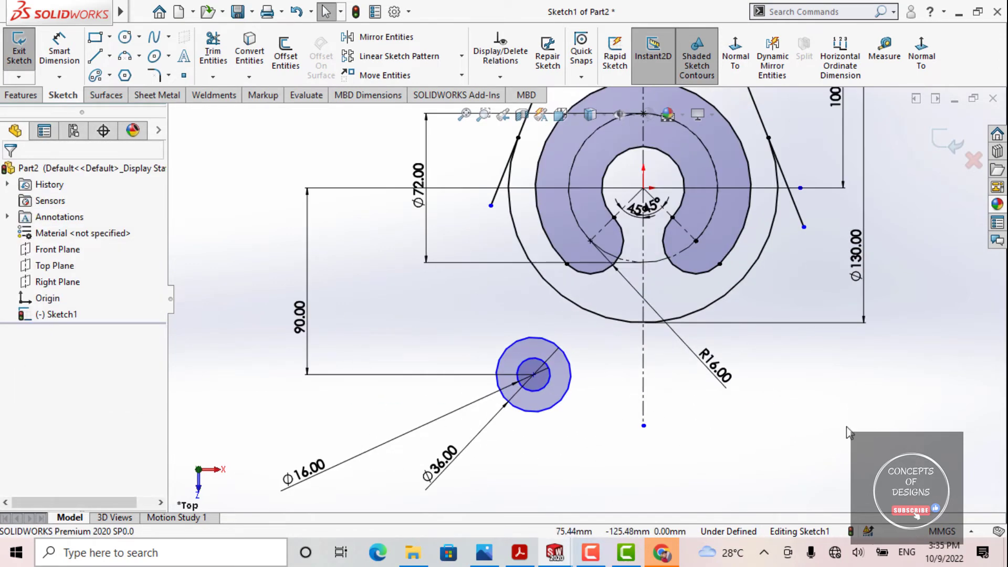
mouse_move(858, 408)
right_down()
mouse_move(862, 447)
mouse_move(819, 457)
right_up()
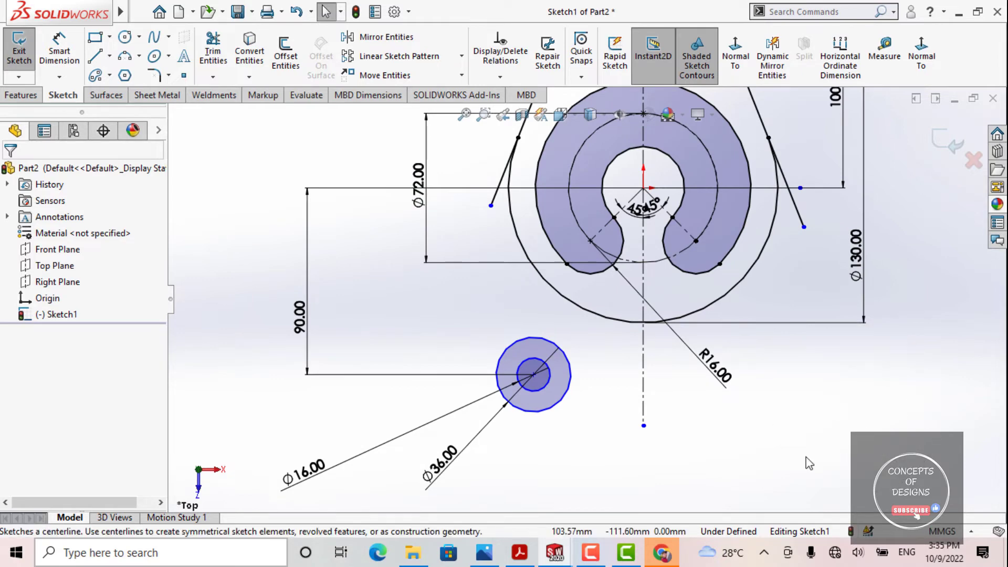
click(533, 374)
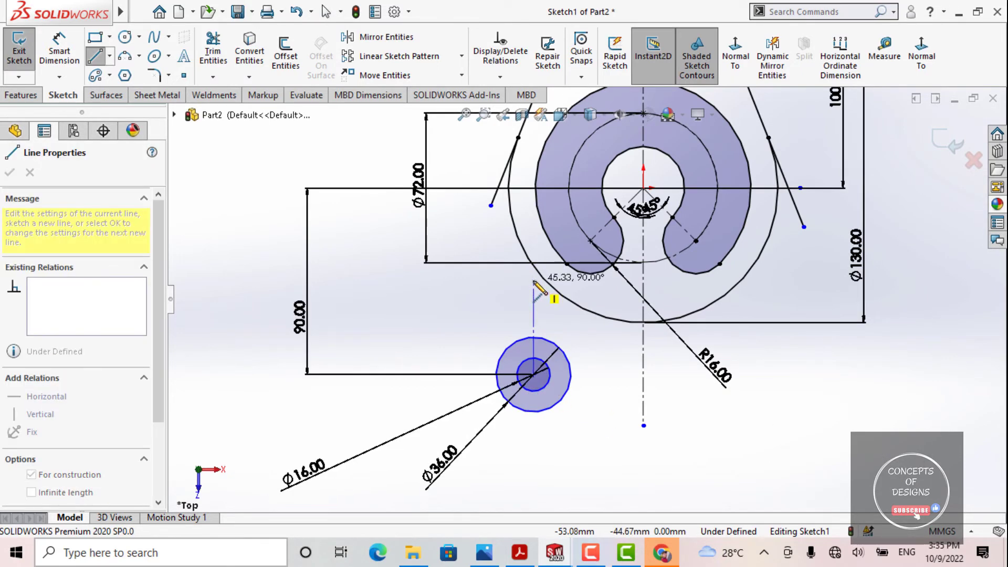
click(533, 283)
key(Escape)
scroll(506, 316, up, 3)
scroll(552, 335, down, 4)
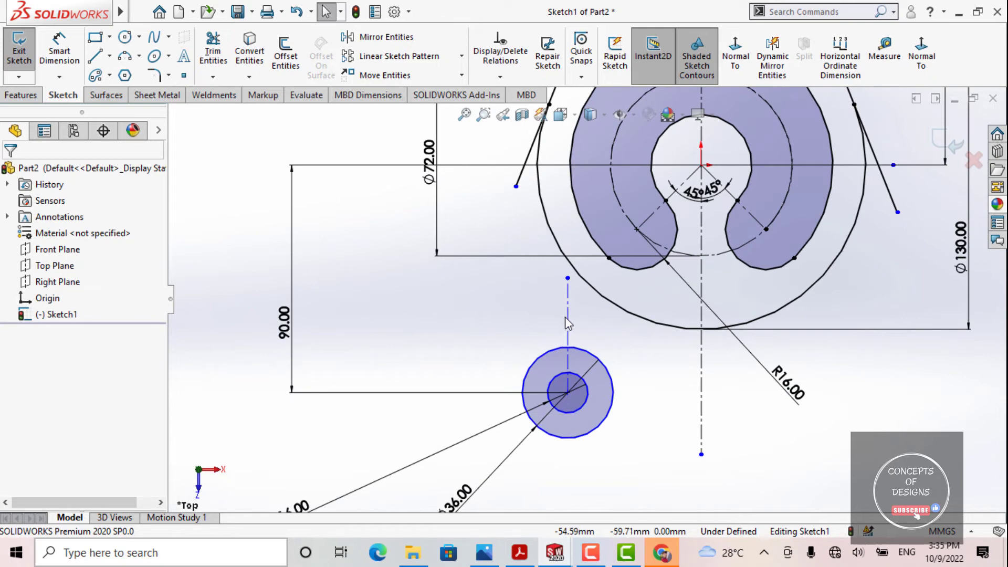
Make the boss's vertical centreline tangent to the curved slot's outer arc.
click(568, 302)
ctrl+click(574, 157)
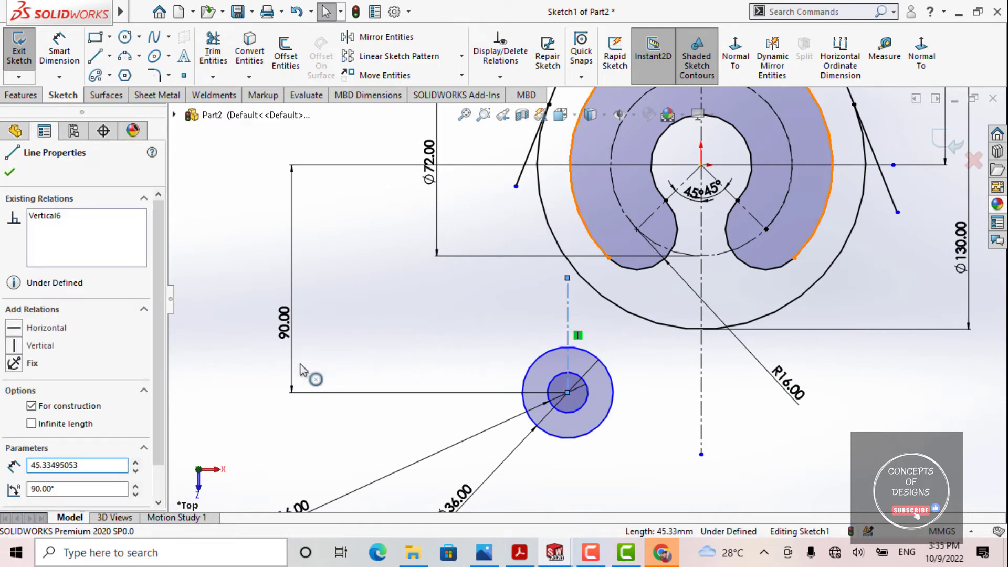
click(42, 428)
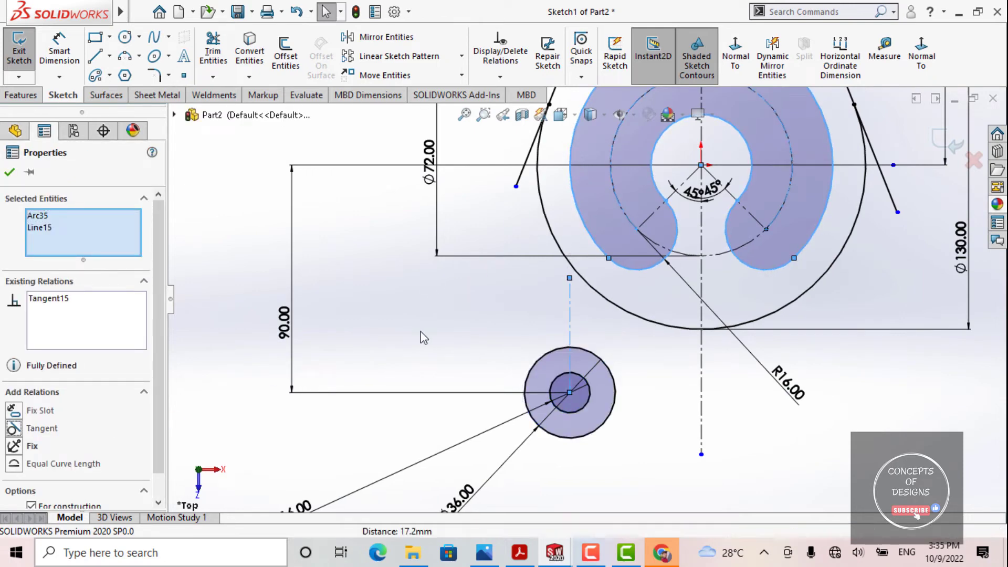
key(Escape)
scroll(497, 330, up, 2)
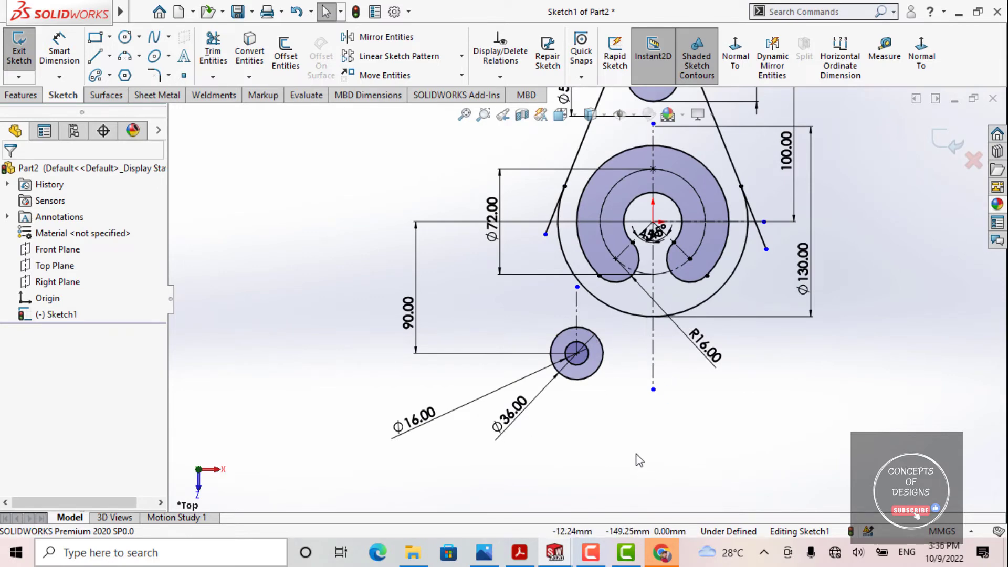
Consult the Ex-8 drawing in Adobe Acrobat and trim the left tangent line's lower end beyond its tangent point on the 130 mm circle.
click(520, 553)
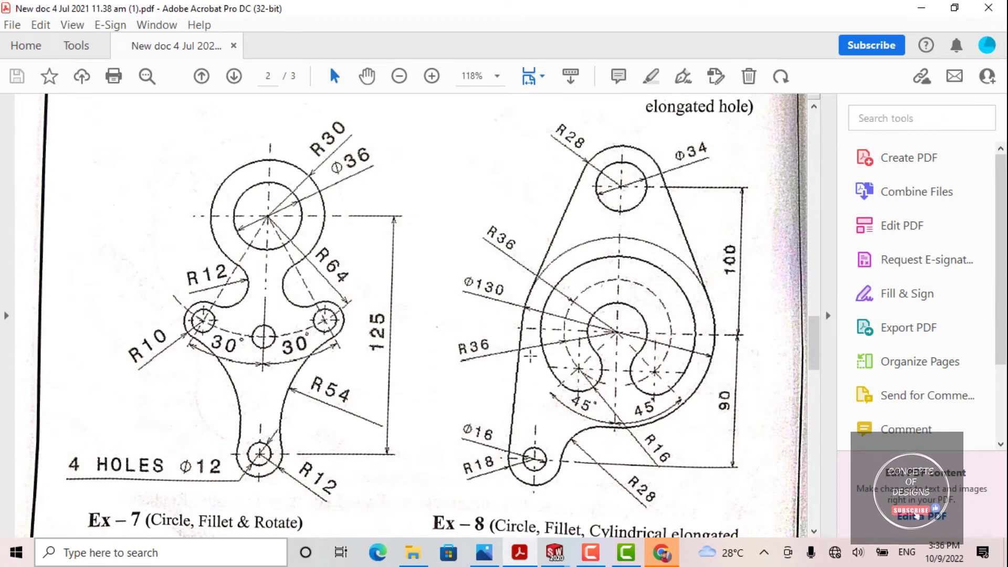
click(922, 7)
scroll(549, 213, down, 2)
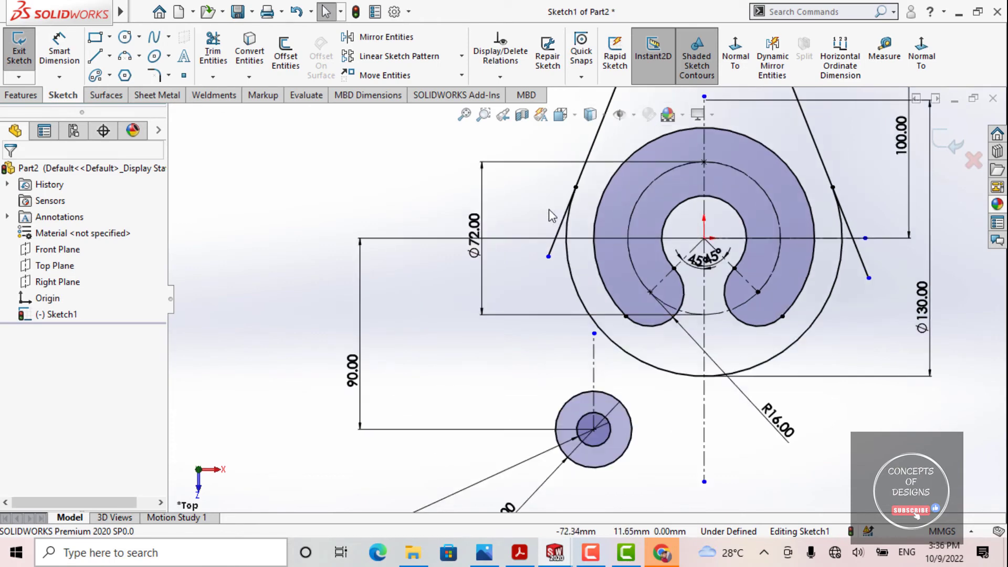
scroll(535, 347, up, 1)
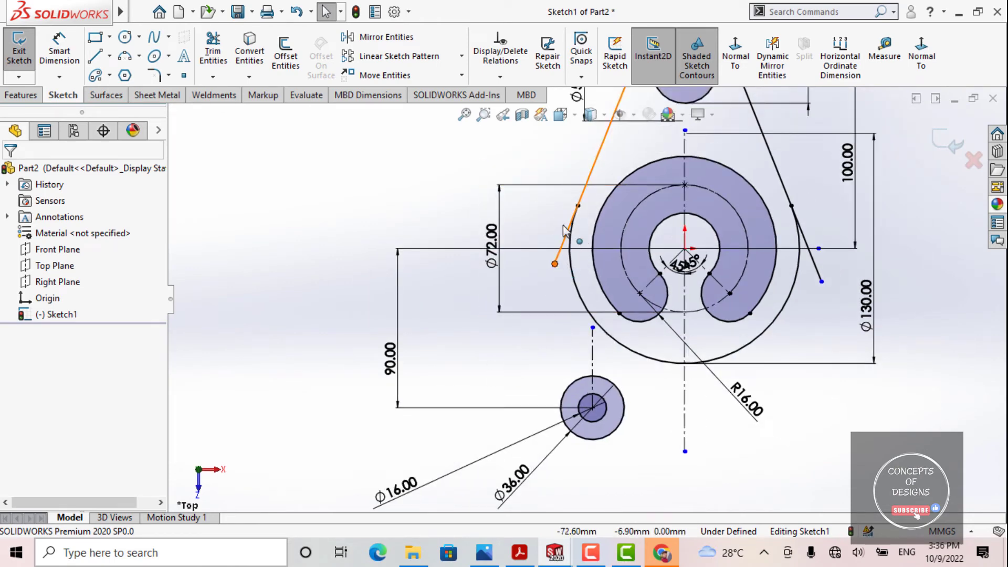
drag(564, 231, 583, 160)
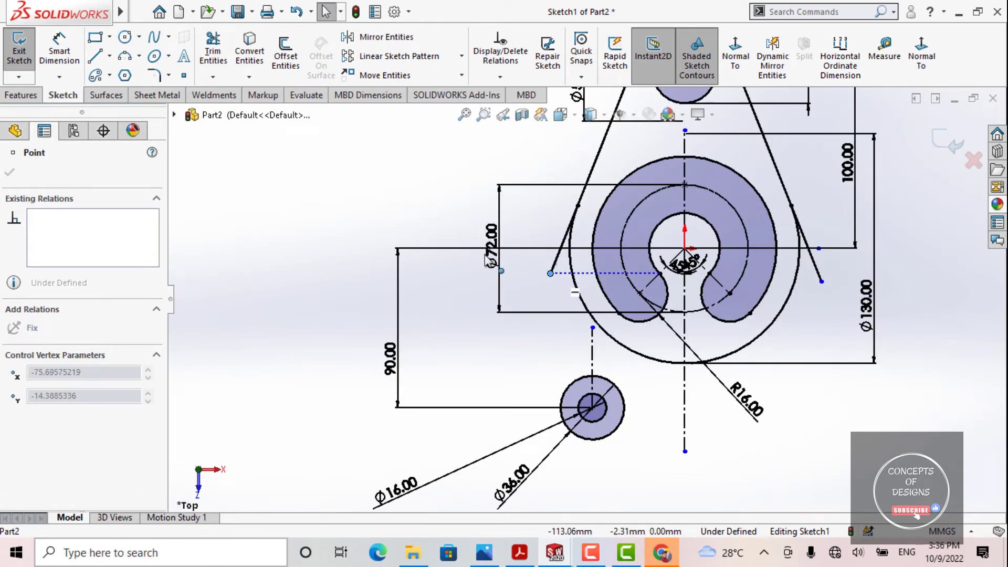
drag(551, 273, 548, 282)
mouse_move(265, 197)
right_down()
mouse_move(287, 196)
mouse_move(231, 174)
mouse_move(199, 190)
right_up()
scroll(550, 246, down, 2)
drag(539, 254, 547, 279)
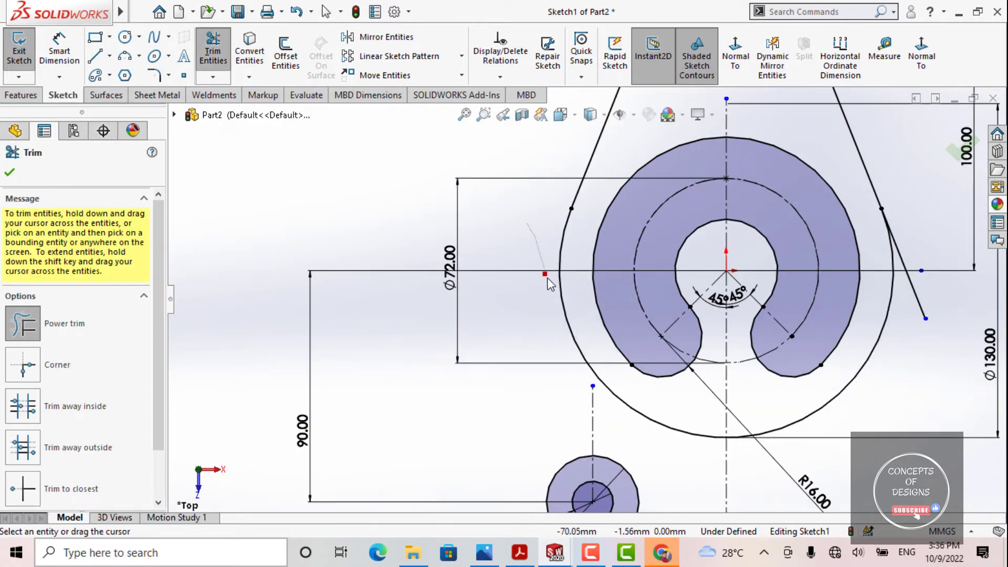
scroll(579, 219, down, 1)
scroll(564, 255, up, 4)
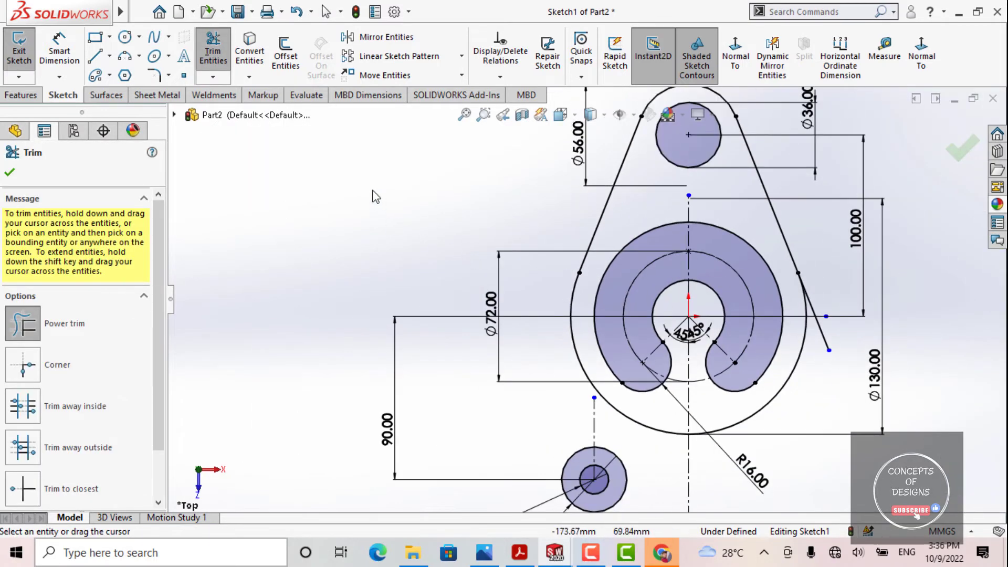
Trim the right tangent line's lower end beyond its tangent point on the 130 mm circle.
scroll(811, 315, down, 2)
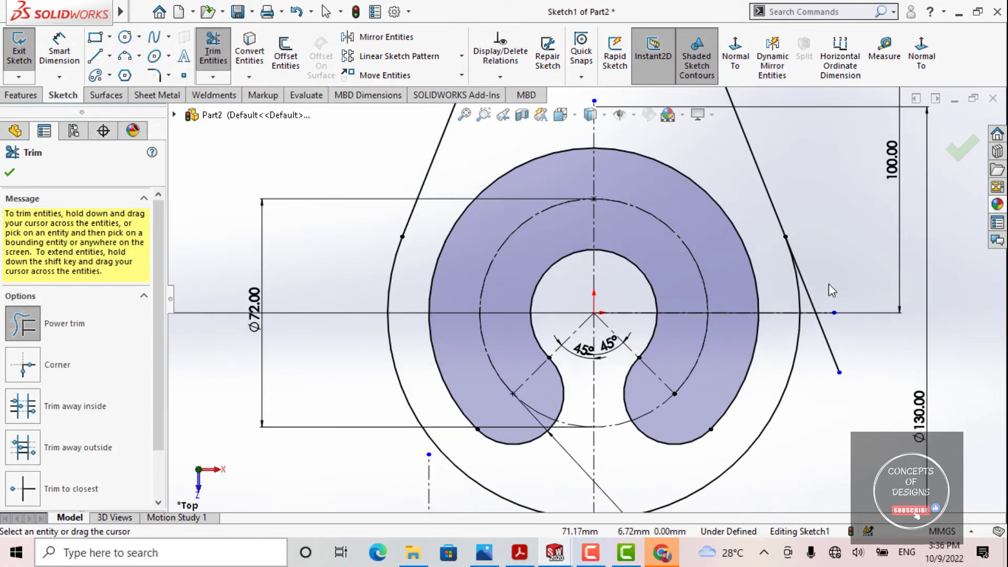
drag(820, 290, 823, 356)
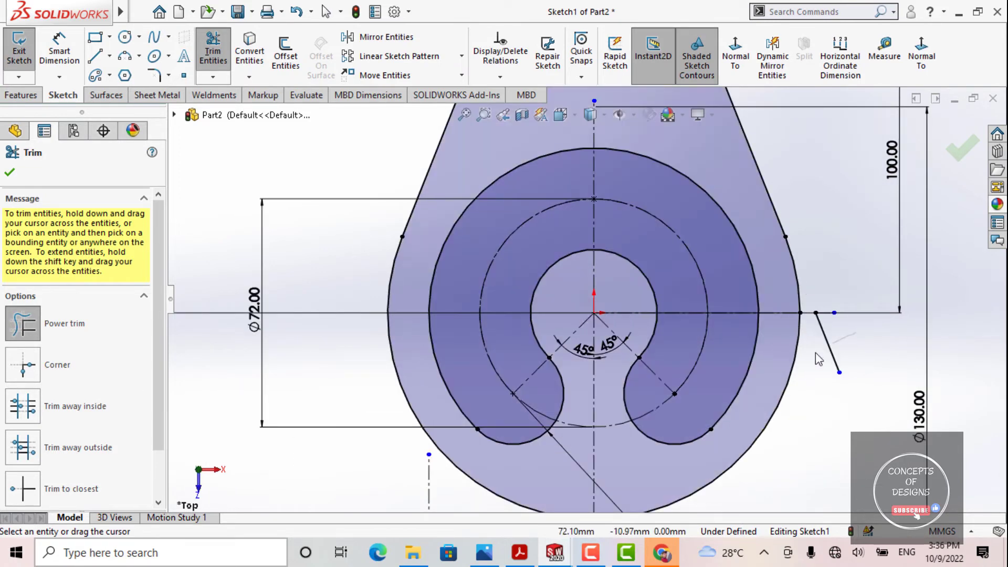
scroll(586, 299, up, 5)
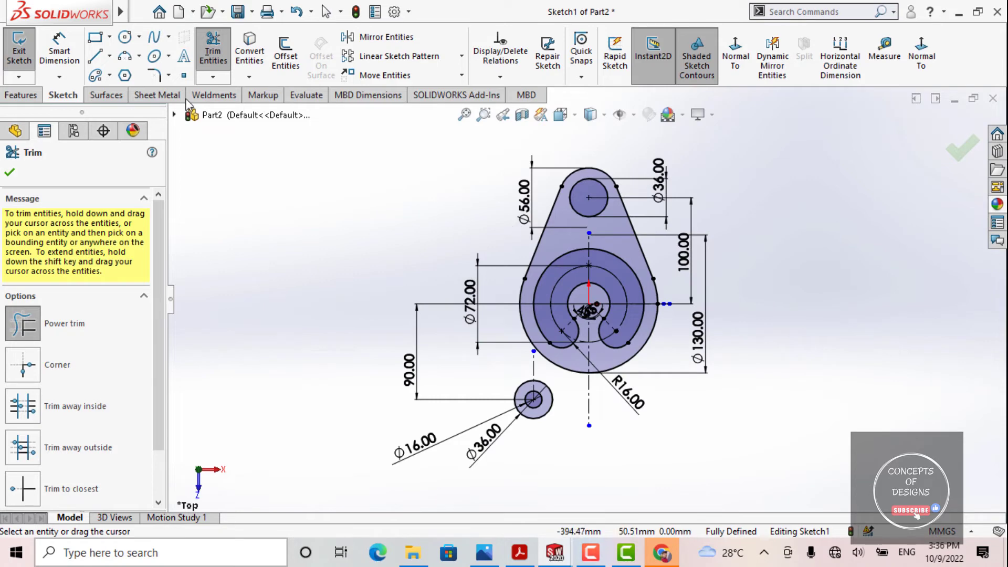
click(9, 173)
Sketch a slanted line about 131 mm long outside the left edges of the 130 mm arc and the lower boss.
scroll(427, 405, down, 2)
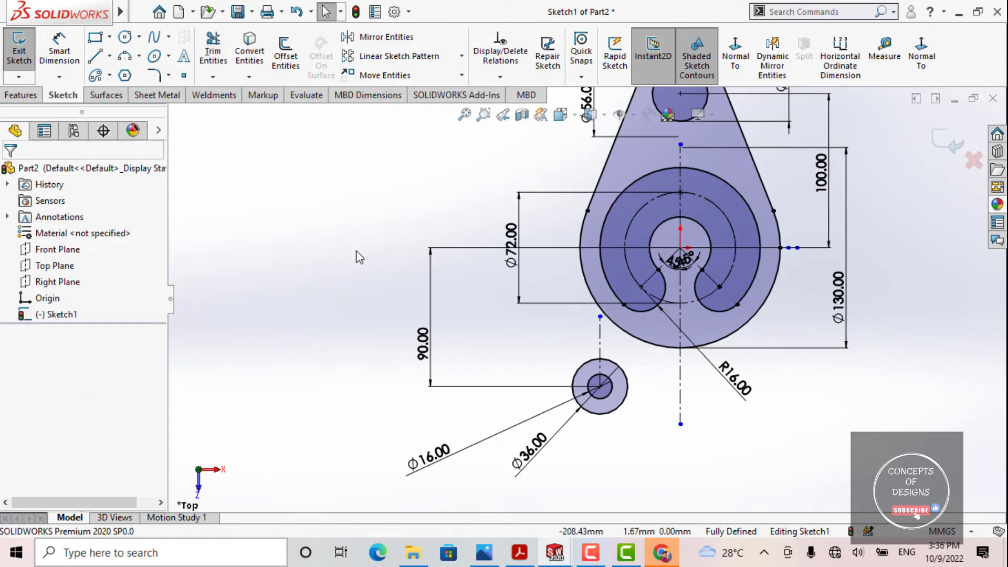
right_drag(359, 258, 342, 273)
scroll(576, 198, down, 3)
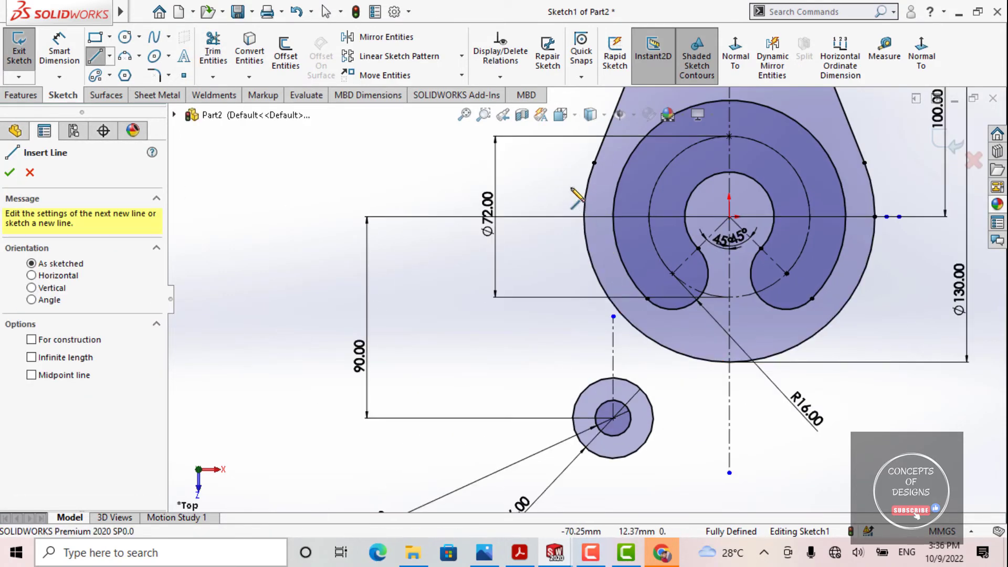
click(559, 169)
click(500, 456)
key(Escape)
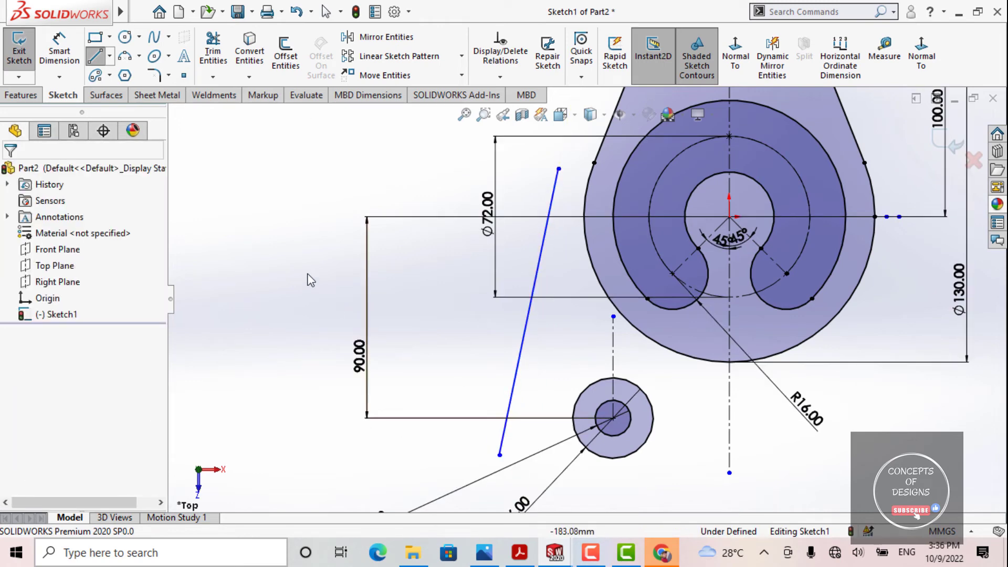
Make the slanted line outside the lower boss tangent to the 130 mm arc.
click(546, 231)
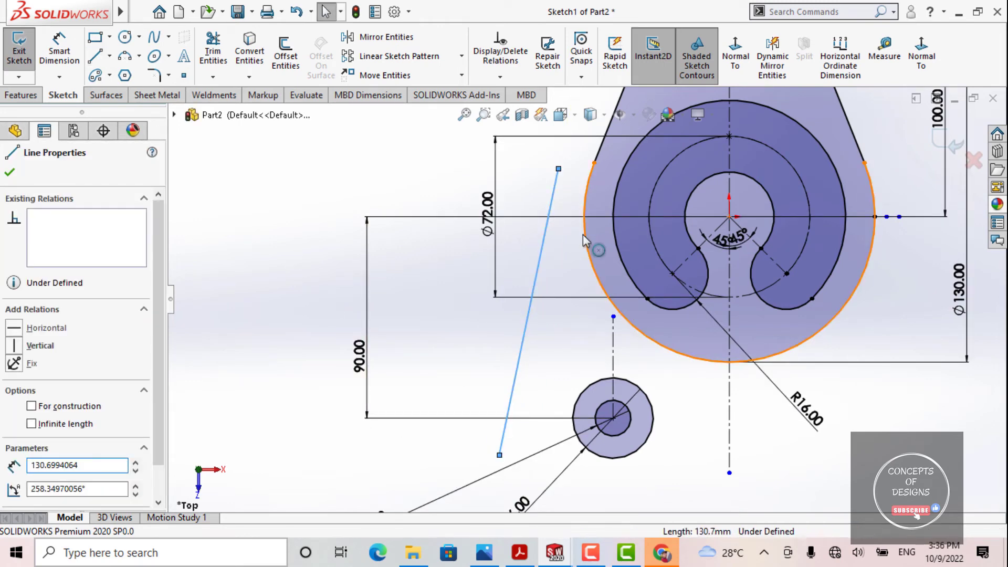
ctrl+click(584, 237)
click(42, 410)
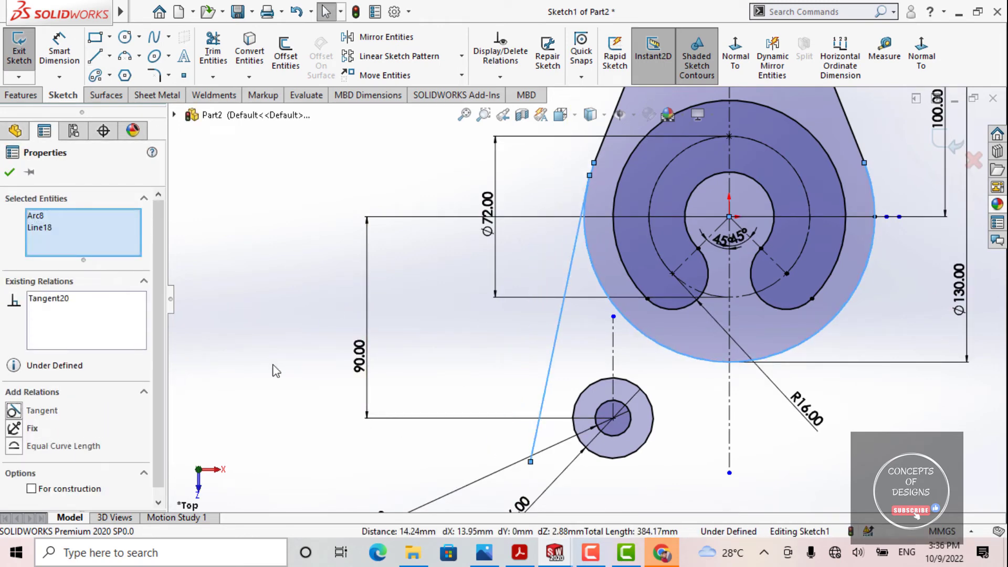
click(288, 334)
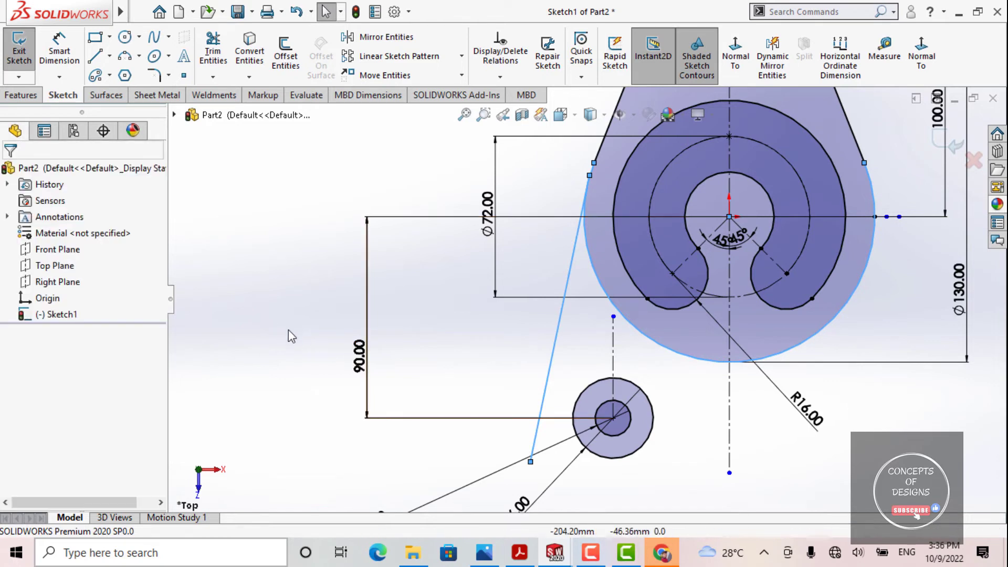
Make the slanted line tangent to the boss's 36 mm circle and stretch its upper end further past the 130 mm arc.
click(548, 386)
ctrl+click(575, 404)
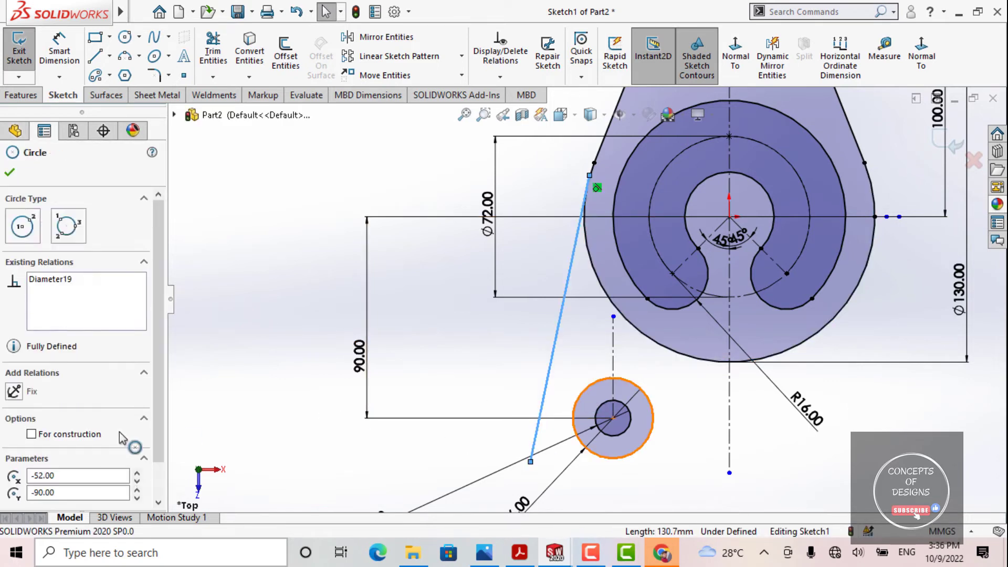
click(42, 410)
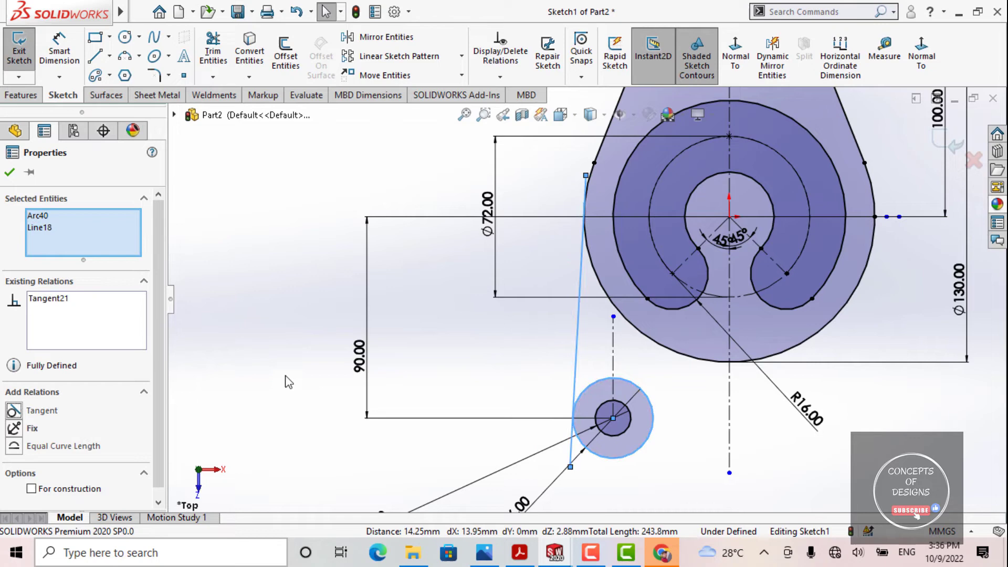
click(312, 356)
drag(586, 175, 587, 144)
scroll(519, 288, up, 2)
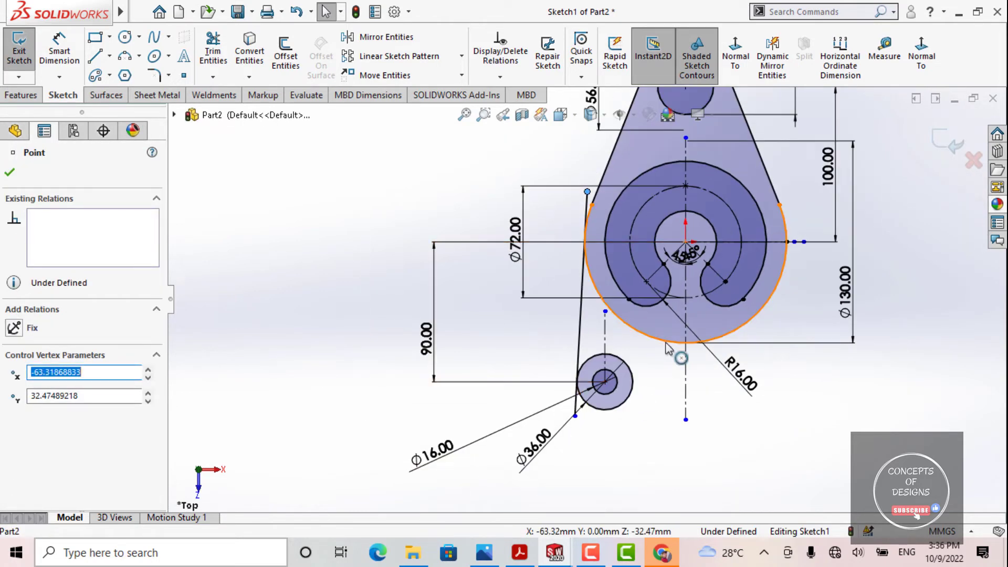
Sketch a circle about 49 mm in diameter below the 130 mm arc, just right of the 36 mm boss circle.
mouse_move(640, 491)
right_down()
mouse_move(625, 475)
mouse_move(651, 490)
right_up()
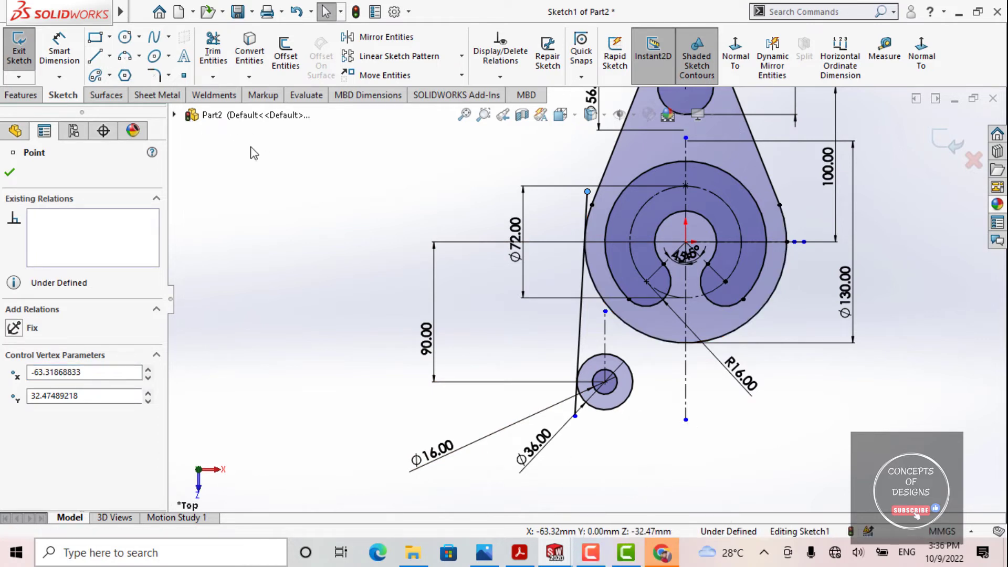
right_drag(324, 322, 388, 325)
key(Escape)
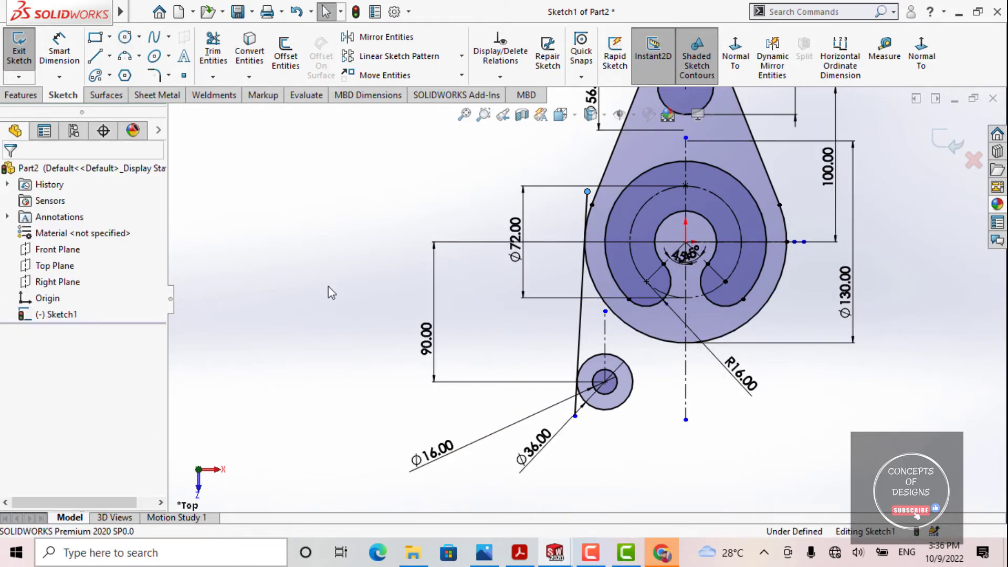
right_drag(324, 274, 353, 314)
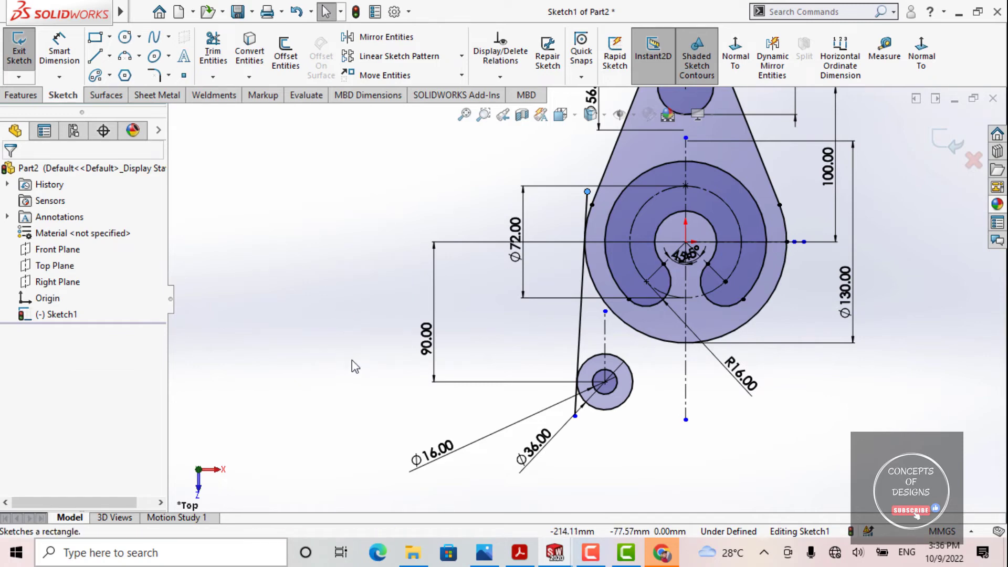
right_drag(356, 366, 388, 367)
scroll(630, 396, down, 3)
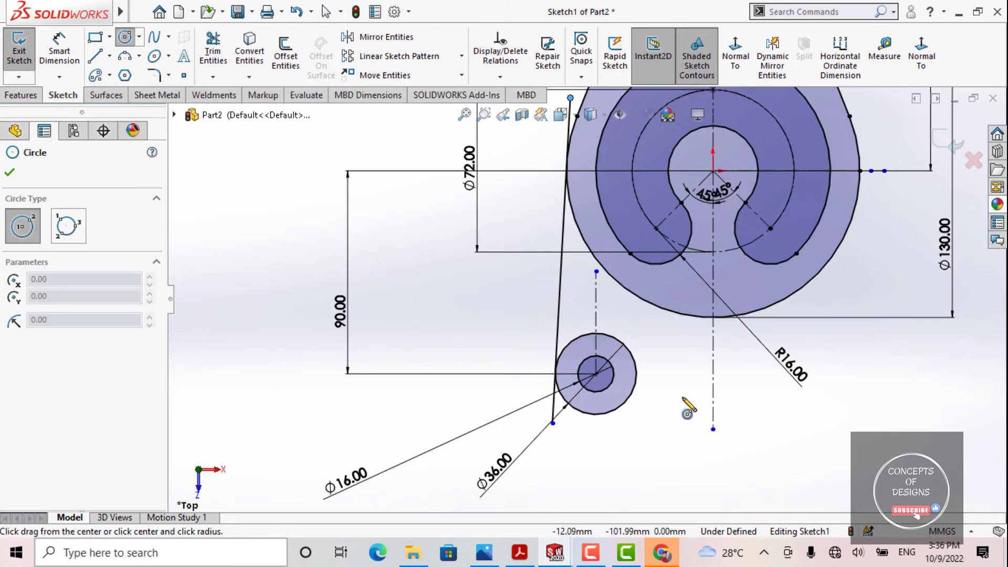
click(681, 395)
click(684, 340)
key(Escape)
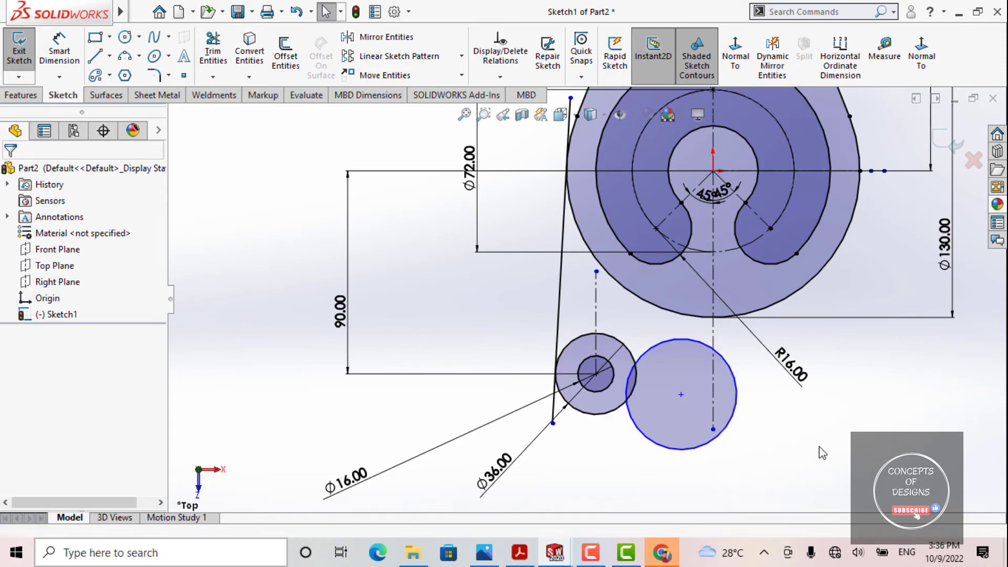
Consult the Ex-8 drawing in Adobe Acrobat for the R28 blend and dimension the new circle's diameter as 56 mm in SOLIDWORKS.
right_drag(823, 452, 837, 378)
click(735, 407)
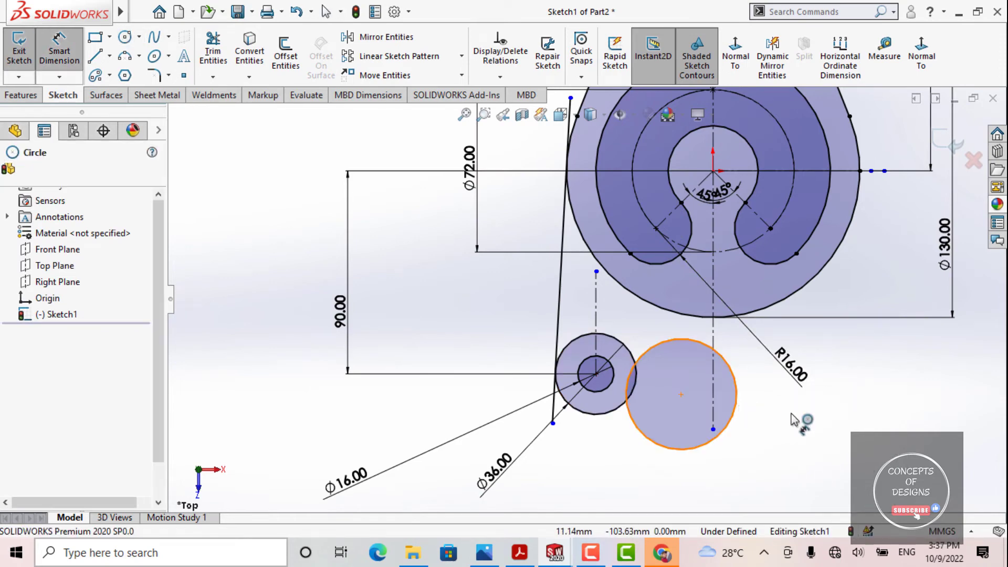
click(735, 496)
click(520, 553)
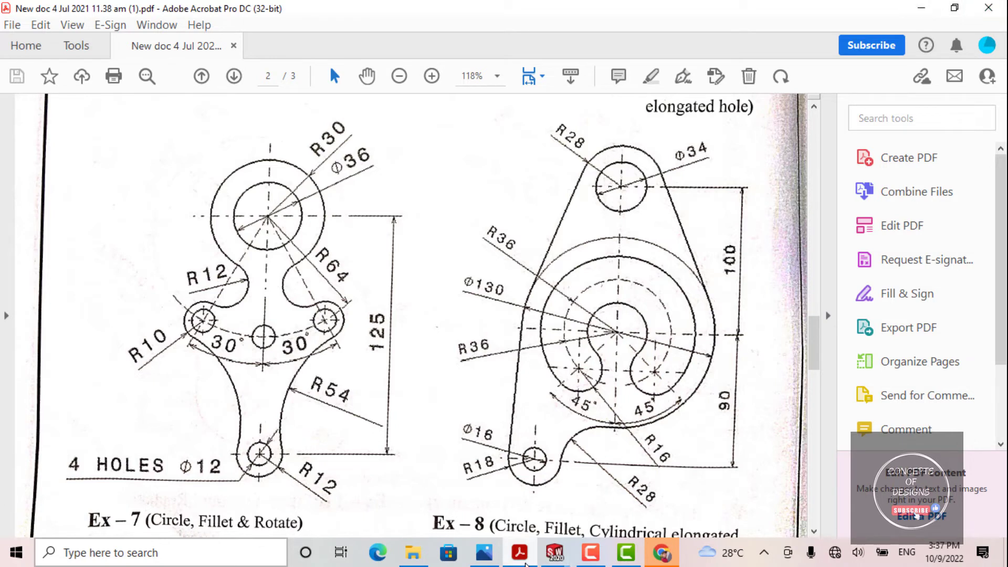
mouse_move(527, 560)
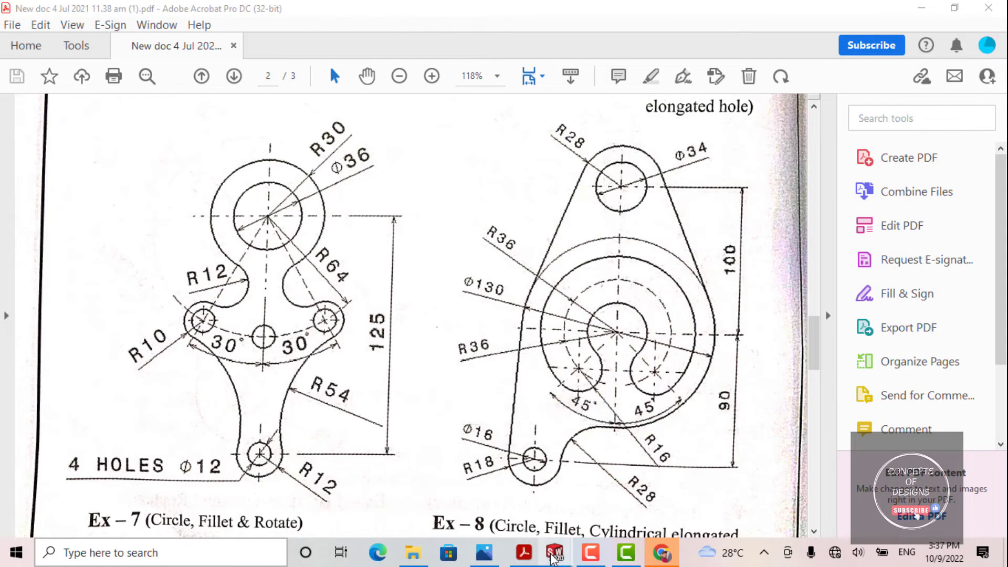
mouse_move(559, 554)
click(624, 501)
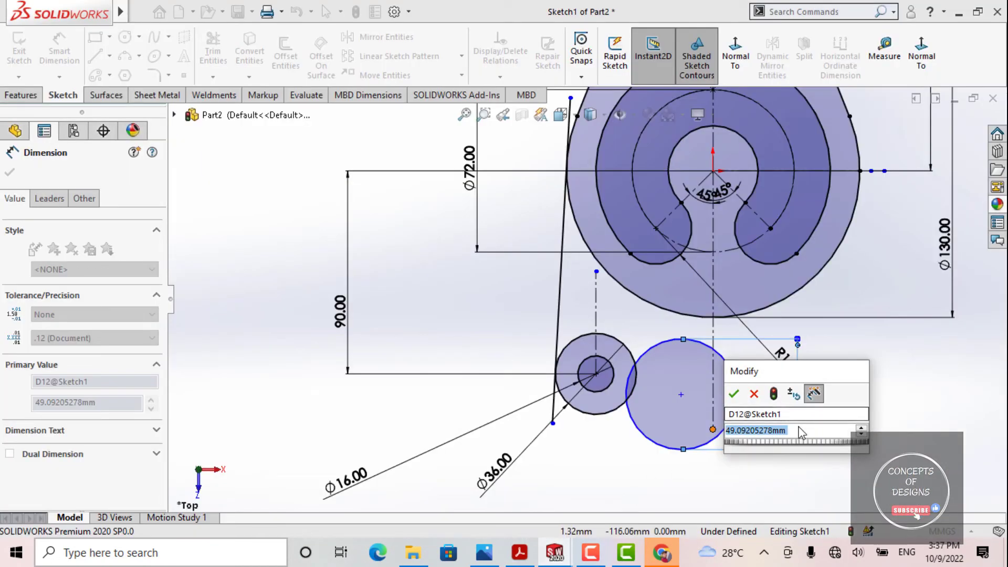
text(56)
key(Return)
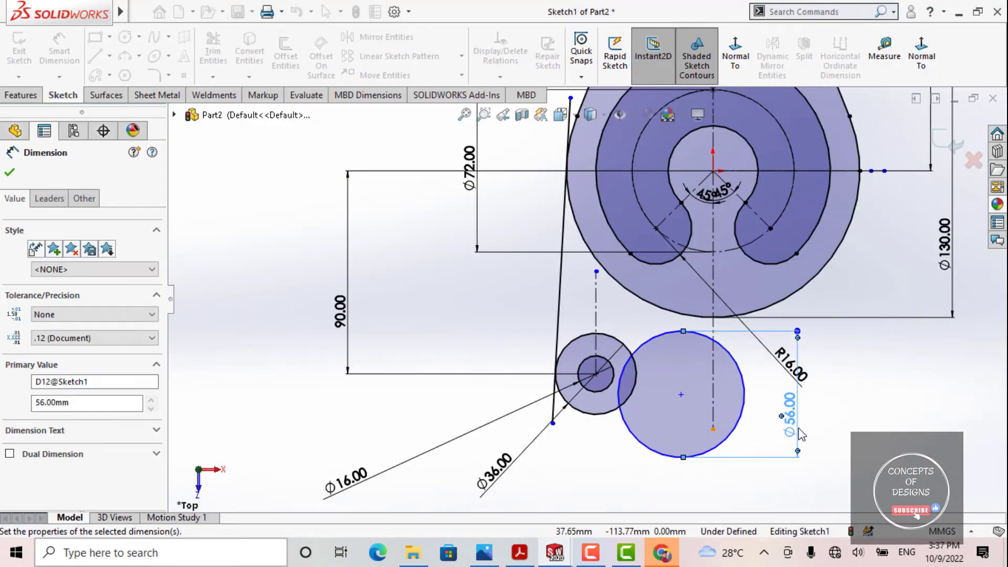
key(Escape)
key(Escape)
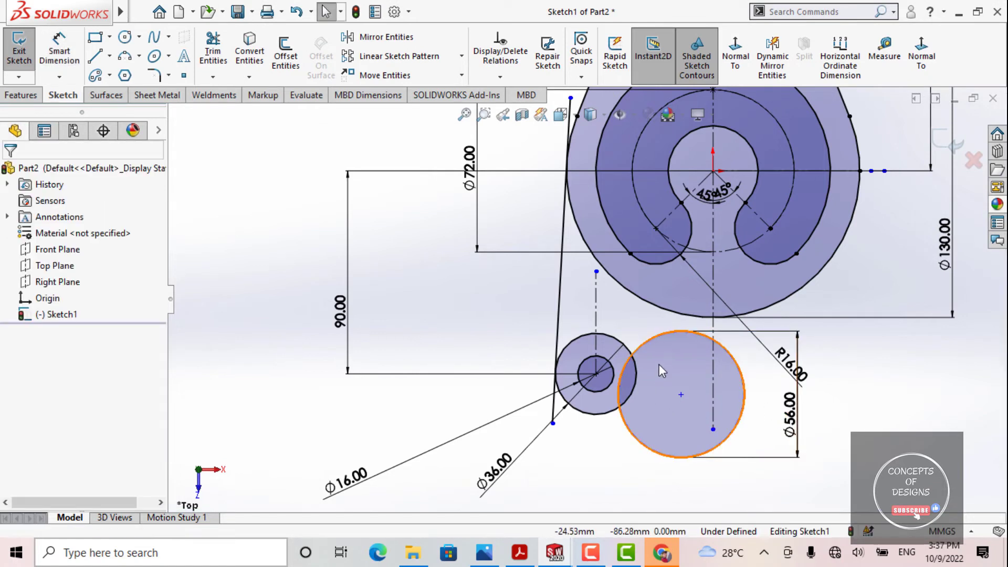
Make the 56 mm circle tangent to the 130 mm arc.
click(679, 326)
ctrl+click(679, 313)
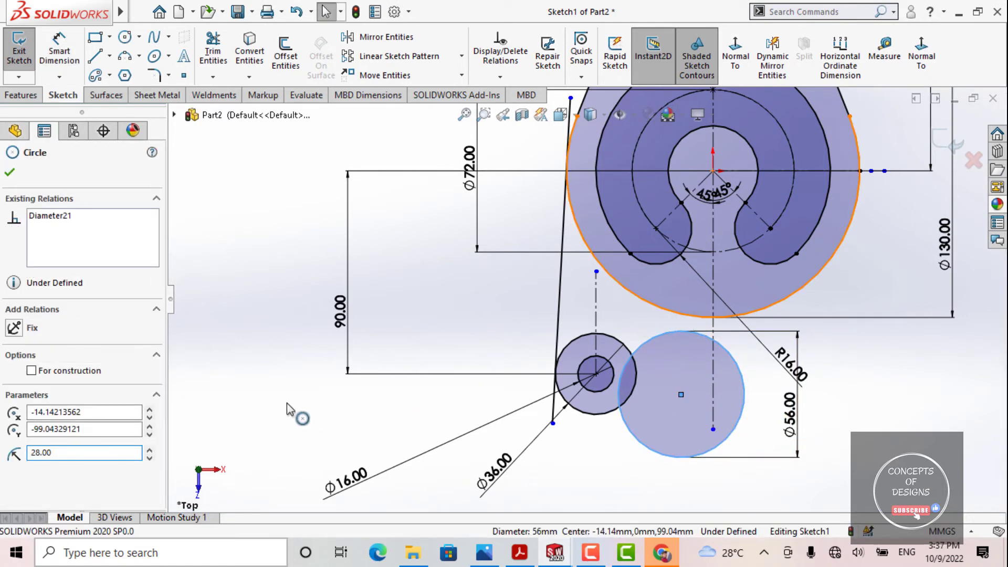
click(53, 431)
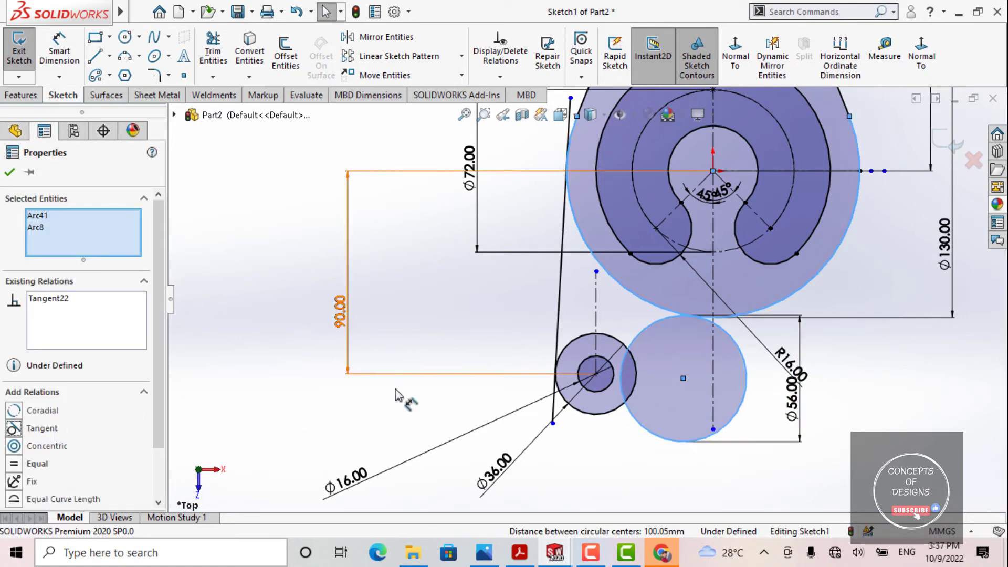
click(315, 466)
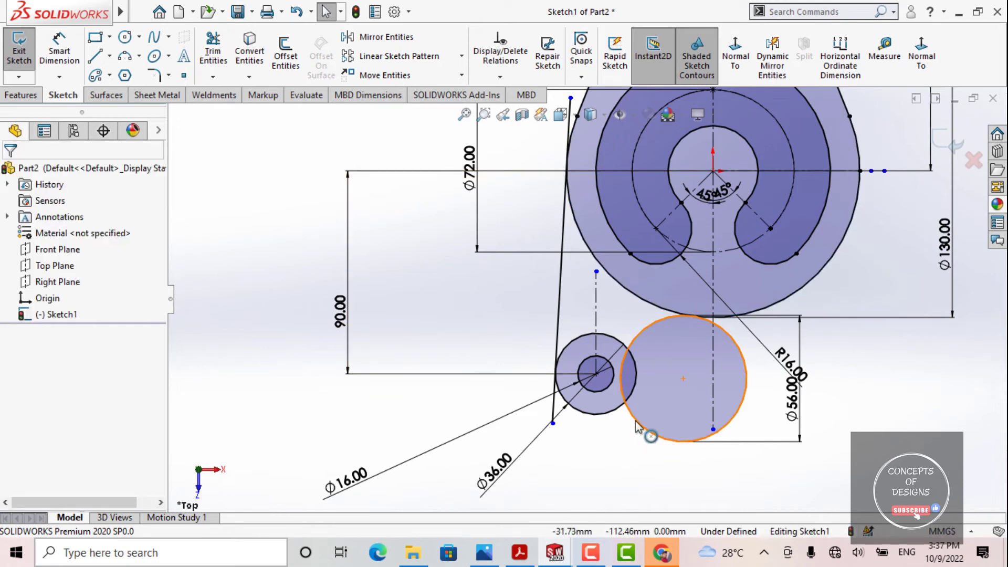
Make the 56 mm circle tangent to the boss's 36 mm circle.
click(637, 427)
ctrl+click(622, 409)
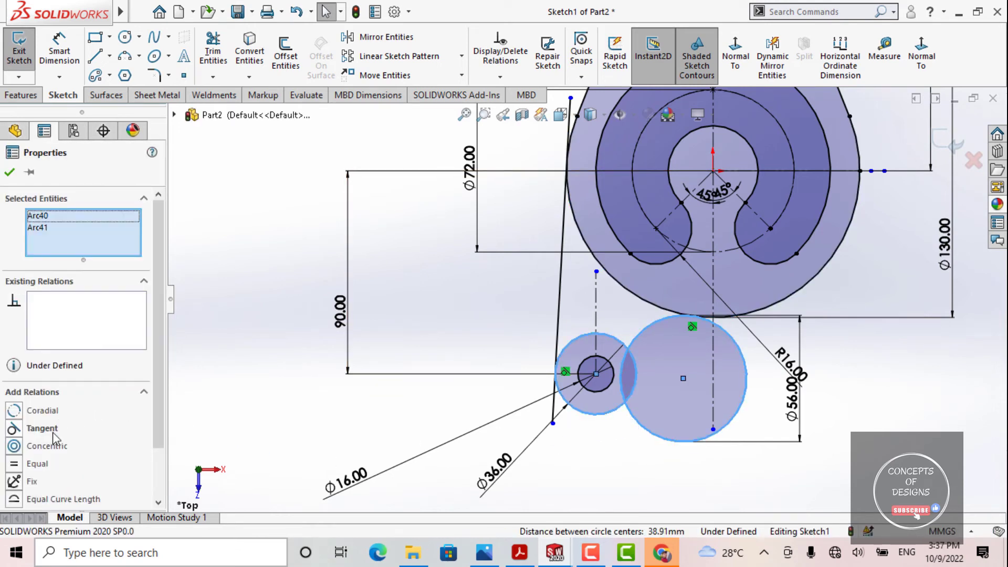
click(53, 432)
click(292, 308)
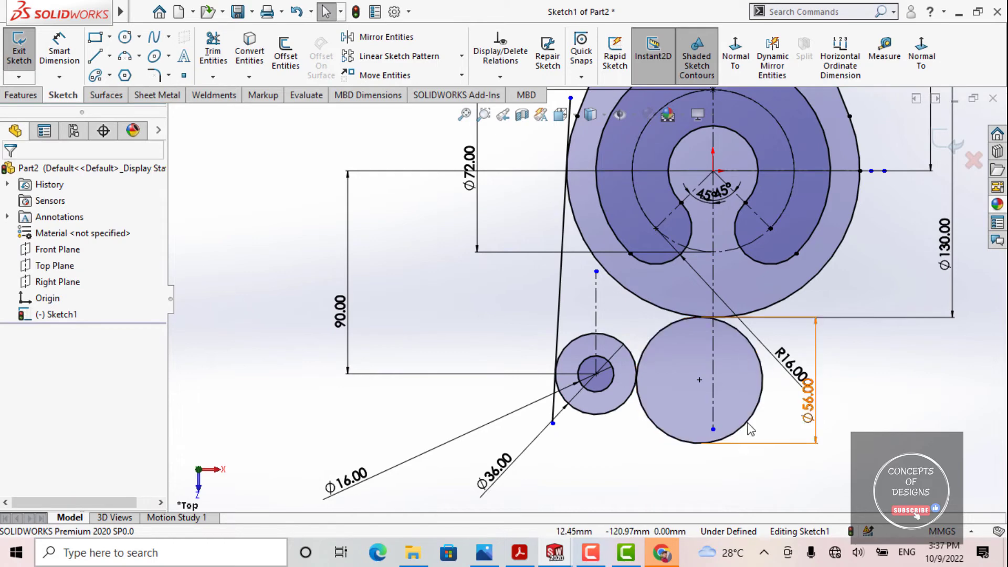
Trim away the lower right part of the 56 mm circle, keeping the blend arc between the boss and the 130 mm arc.
scroll(720, 350, up, 2)
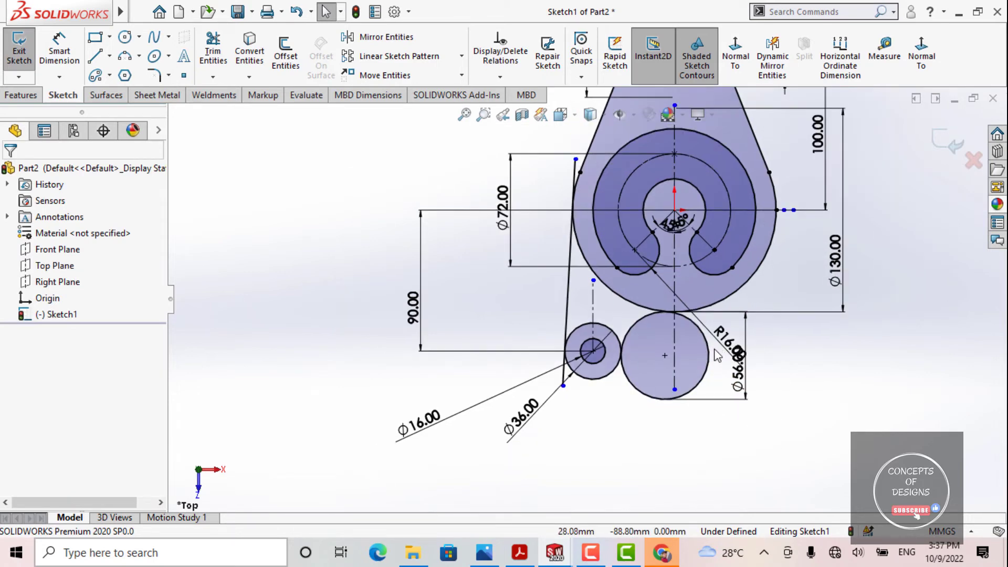
scroll(648, 301, down, 3)
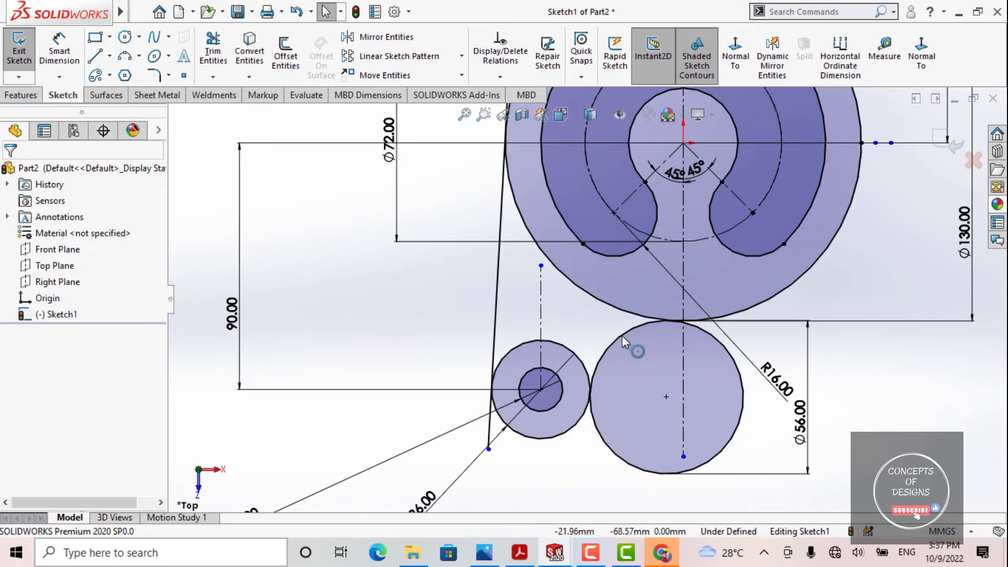
scroll(622, 335, up, 2)
ctrl+middle_drag(619, 430, 617, 439)
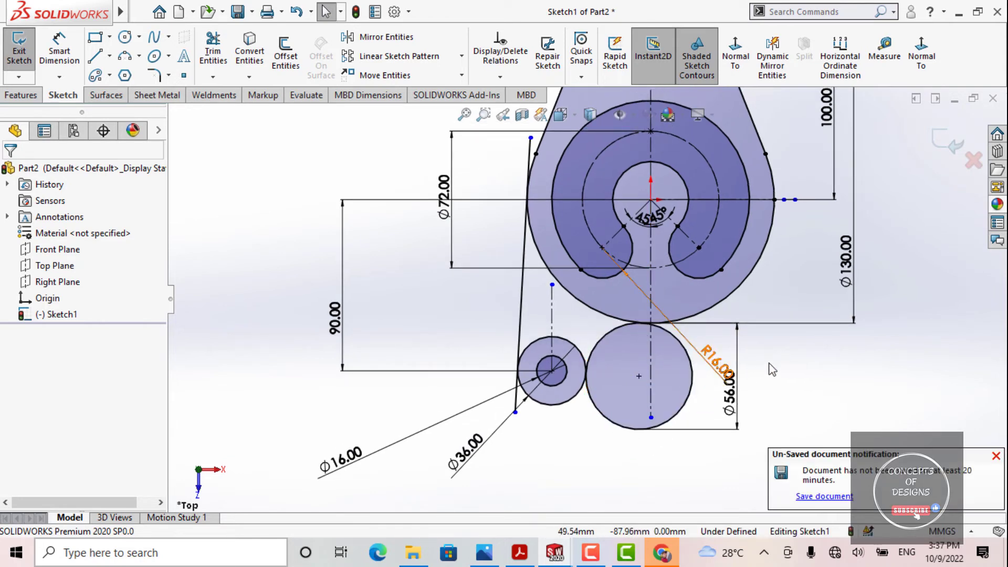
mouse_move(850, 394)
right_down()
mouse_move(864, 384)
mouse_move(776, 399)
right_up()
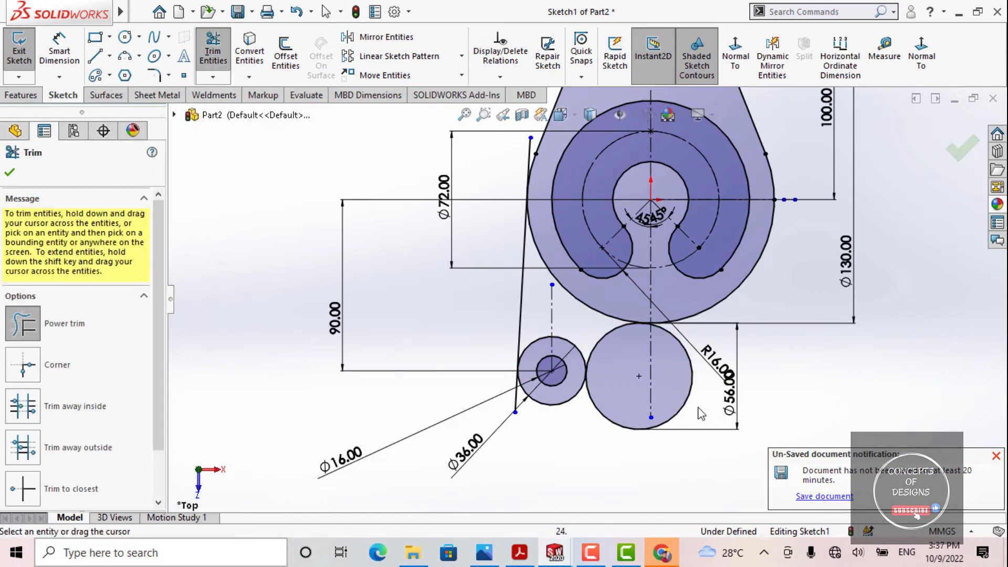
drag(696, 406, 671, 395)
scroll(615, 346, down, 10)
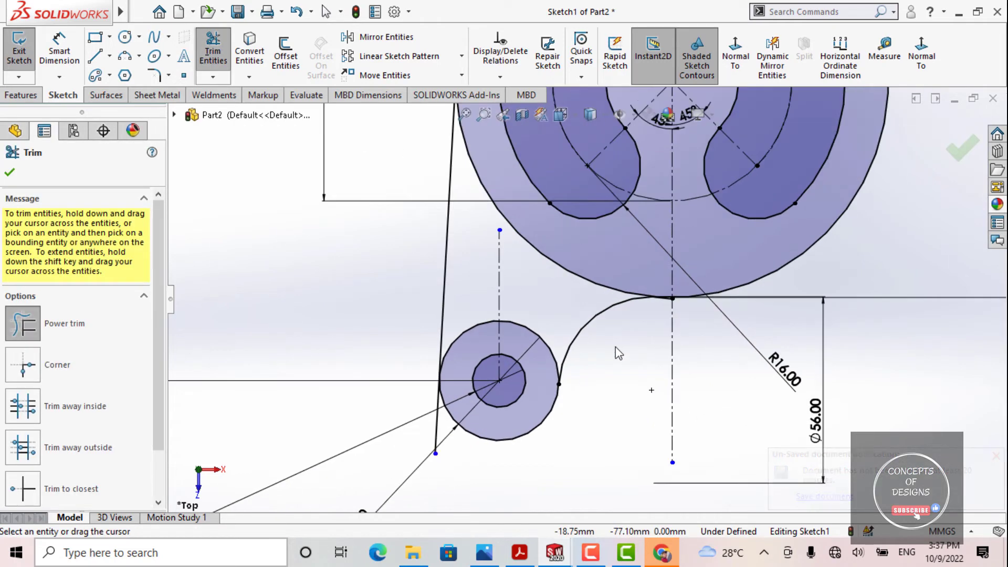
Trim the blend arc's short excess beyond its tangent point on the 130 mm arc.
scroll(586, 363, up, 3)
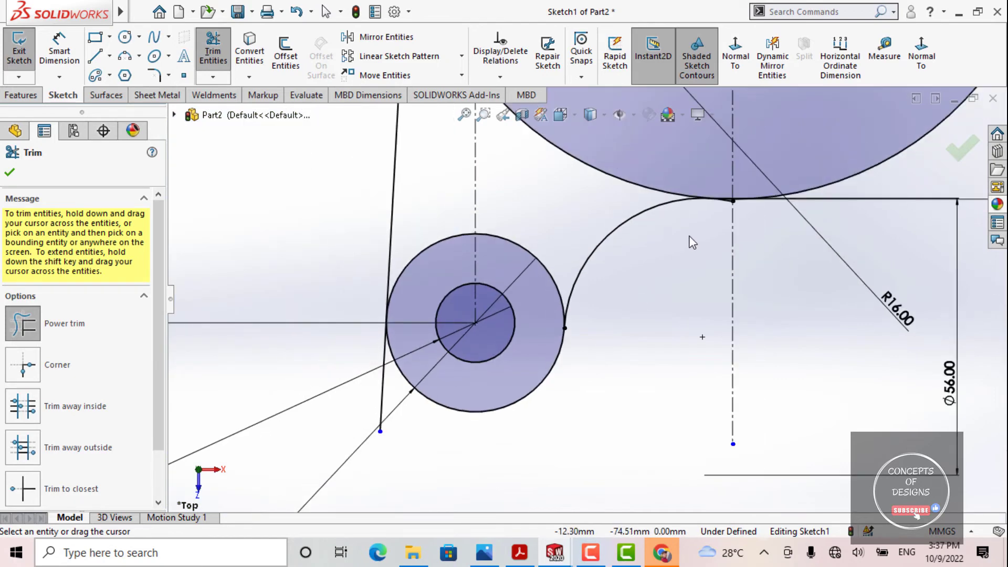
scroll(586, 394, down, 8)
drag(585, 423, 646, 333)
scroll(542, 385, up, 6)
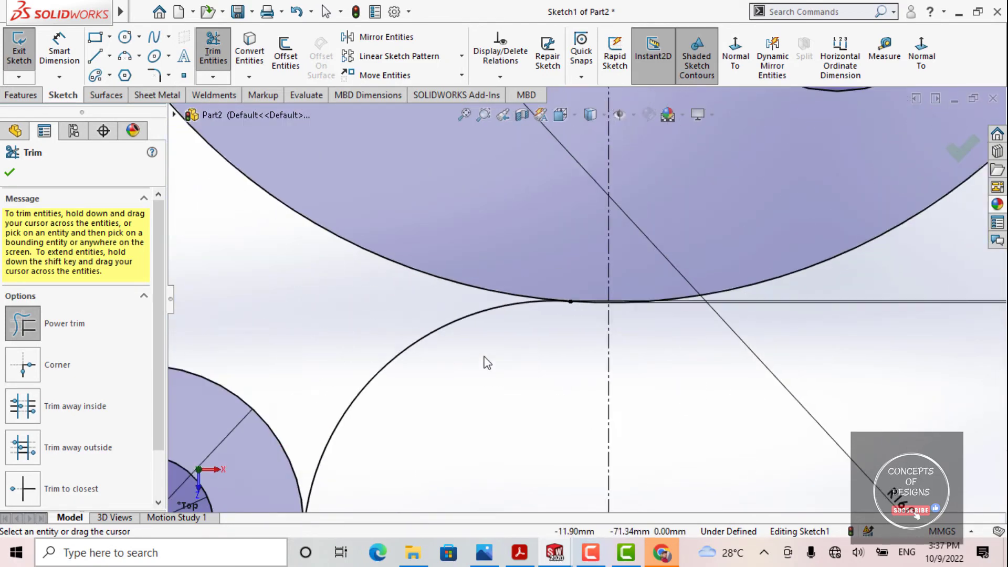
Trim the lower-left portion of the 130 mm arc between the slanted line and the blend arc.
scroll(449, 303, up, 3)
scroll(457, 292, down, 4)
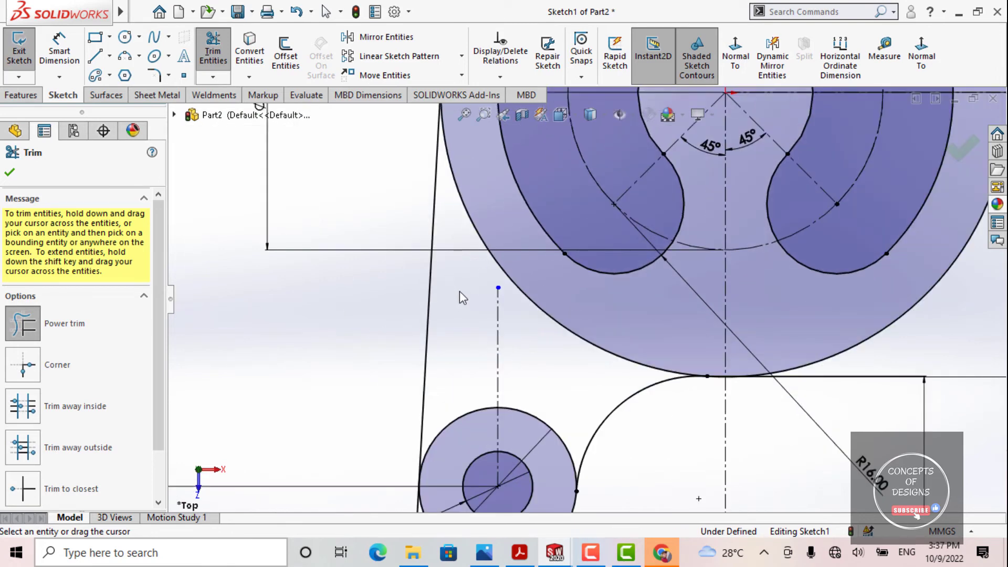
drag(452, 292, 508, 269)
scroll(565, 319, up, 5)
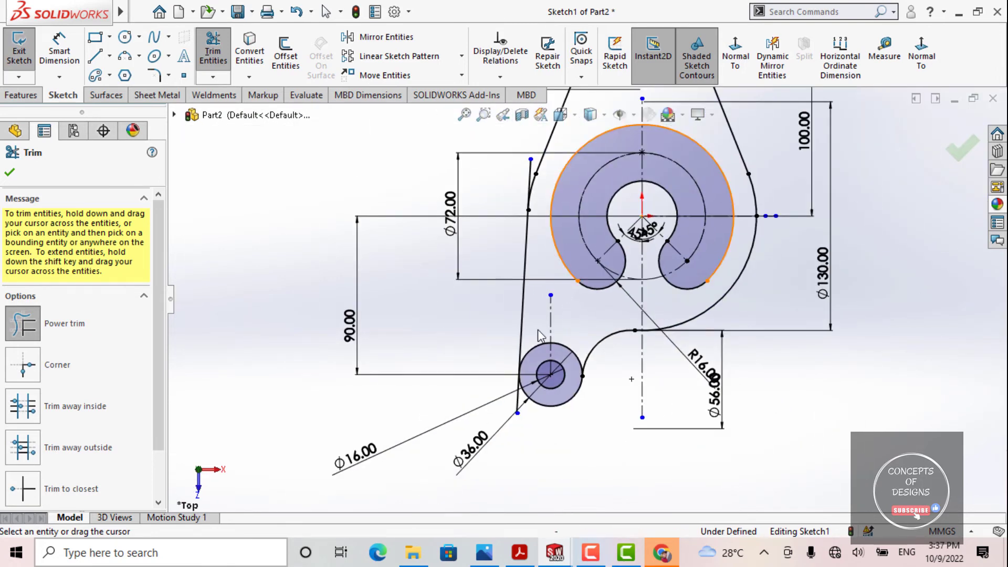
Trim the slanted line's lower and upper ends beyond its tangent points on the boss circle and the 130 mm arc.
scroll(540, 391, down, 6)
scroll(574, 281, up, 5)
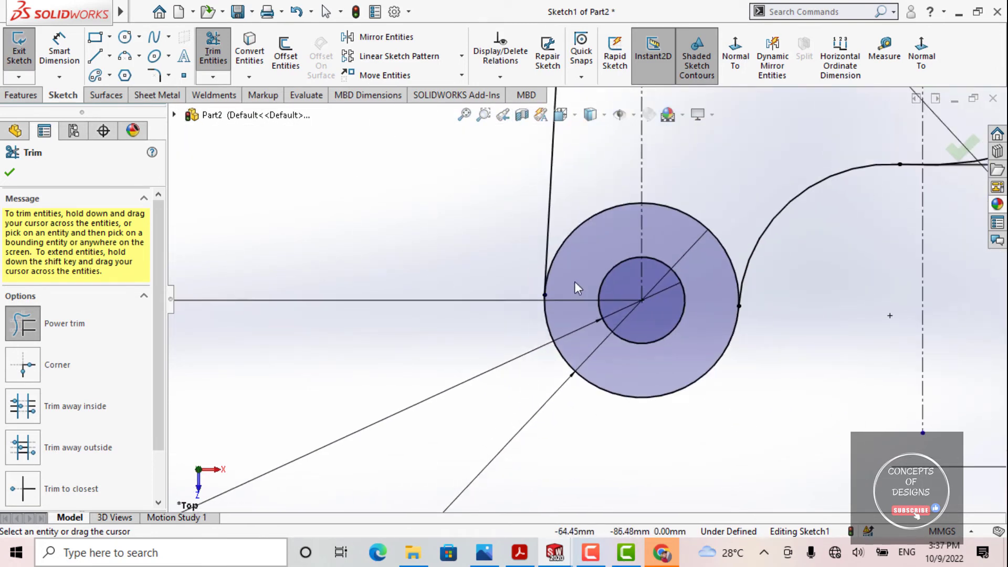
scroll(595, 203, down, 6)
scroll(597, 181, up, 5)
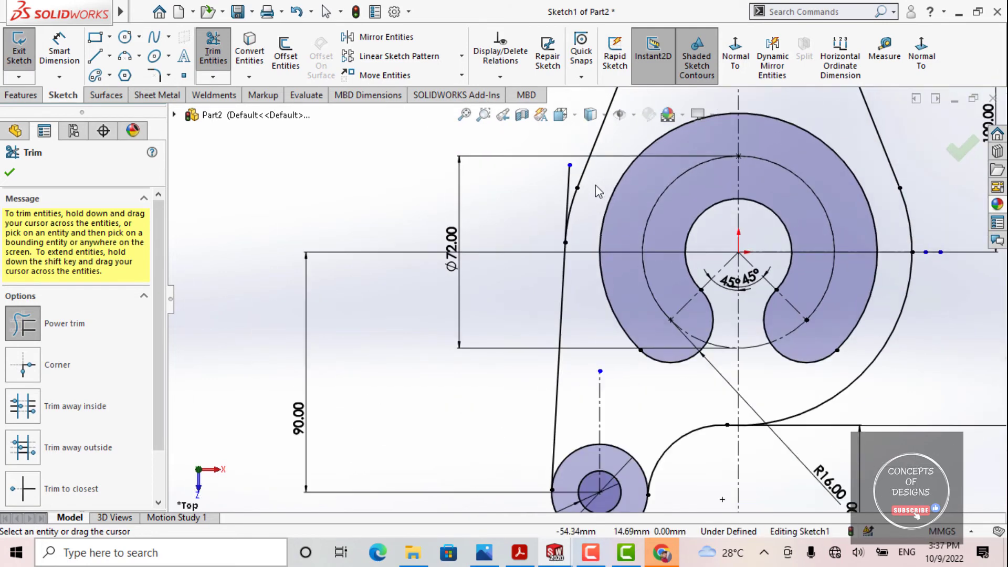
scroll(577, 198, down, 7)
drag(549, 210, 536, 228)
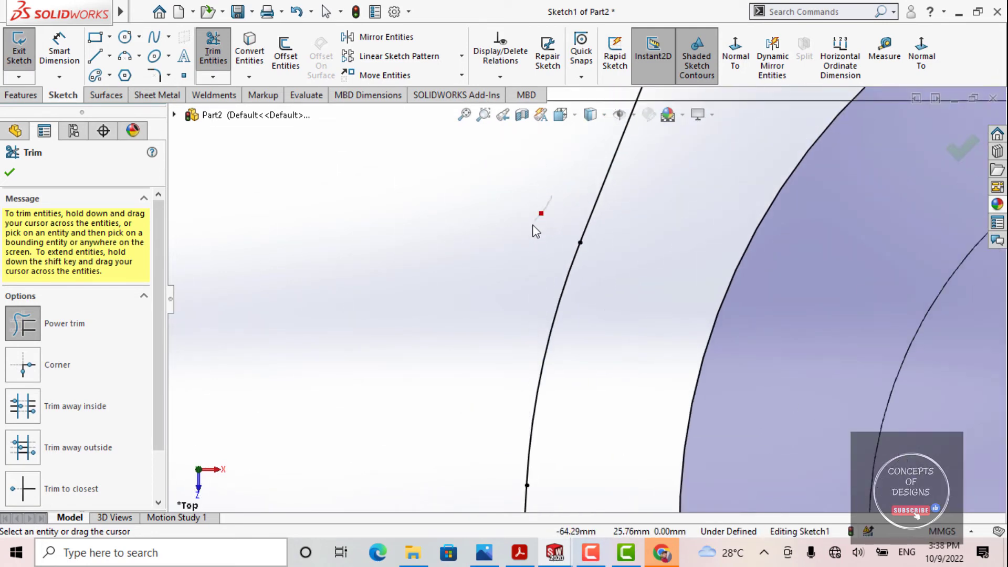
scroll(603, 457, up, 5)
scroll(626, 447, down, 3)
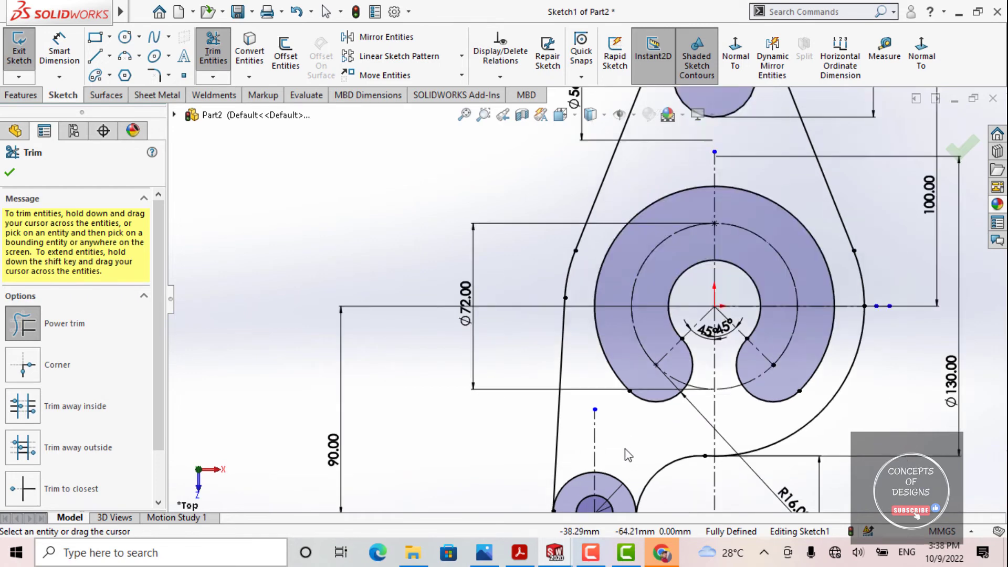
Trim away the upper arc of the 36 mm lower-left boss circle inside the plate outline and end trimming.
drag(604, 479, 568, 452)
scroll(581, 406, up, 5)
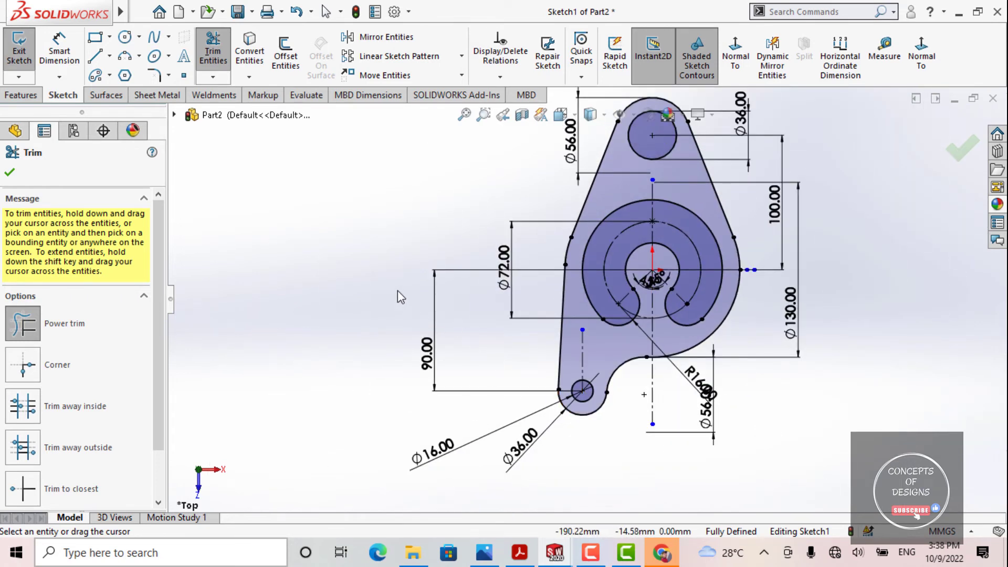
click(10, 172)
scroll(729, 376, down, 2)
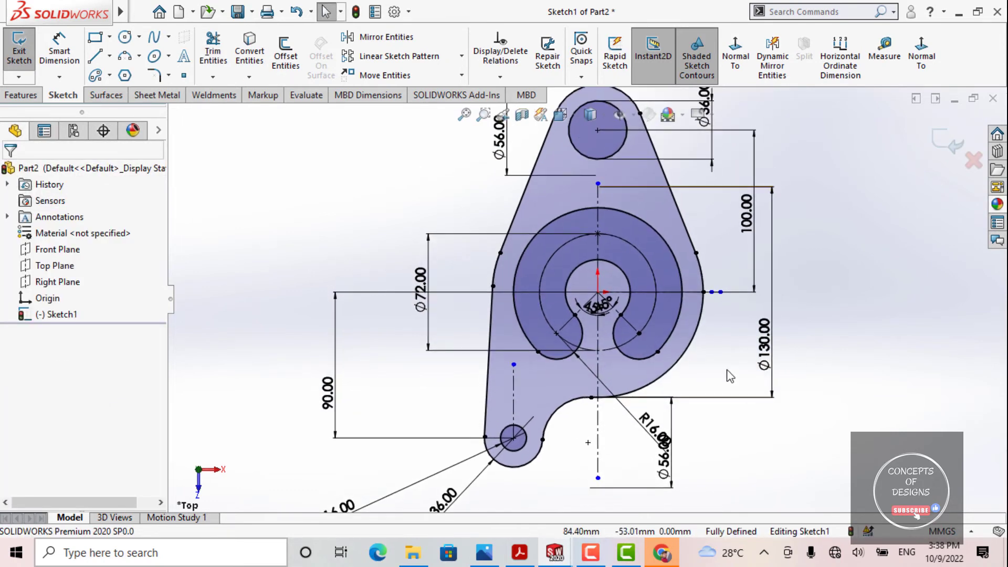
scroll(586, 299, up, 2)
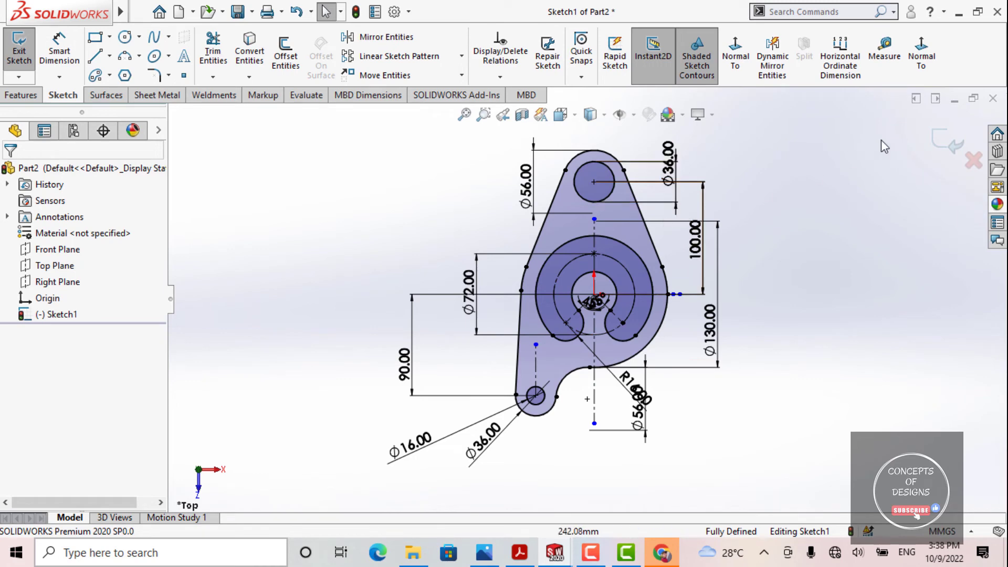
Finish the plate sketch and extrude it as a blind boss 10 mm thick.
click(945, 141)
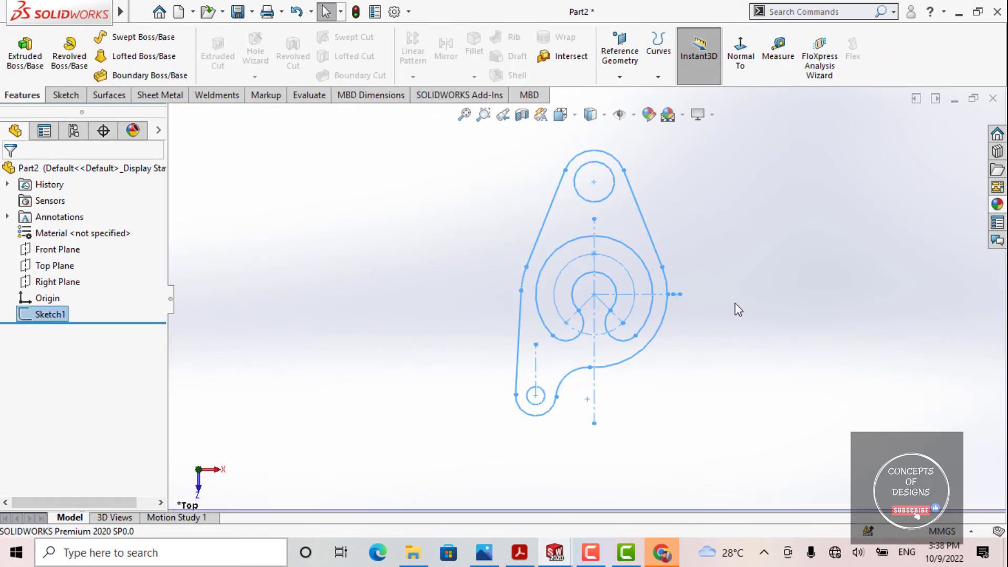
click(25, 53)
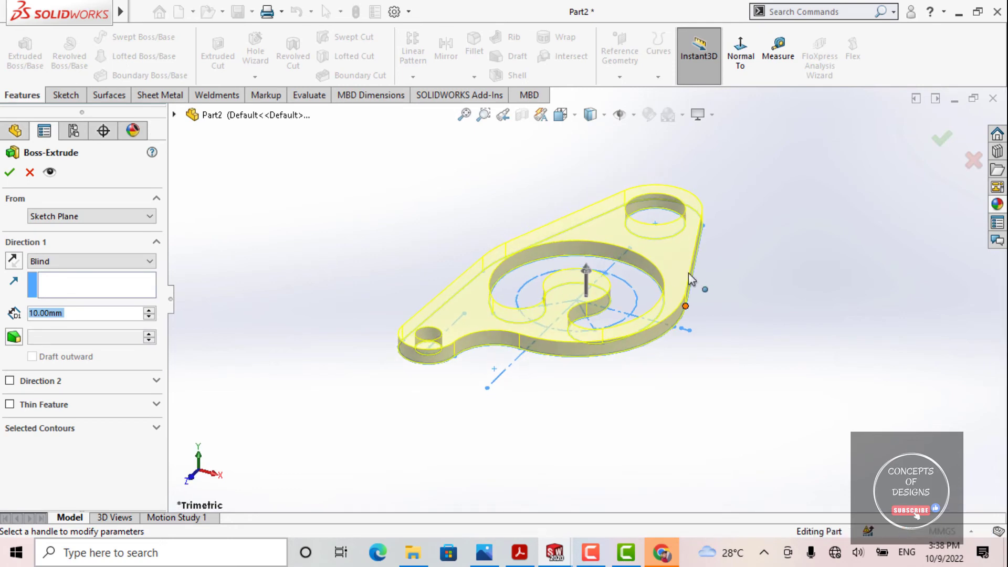
click(9, 173)
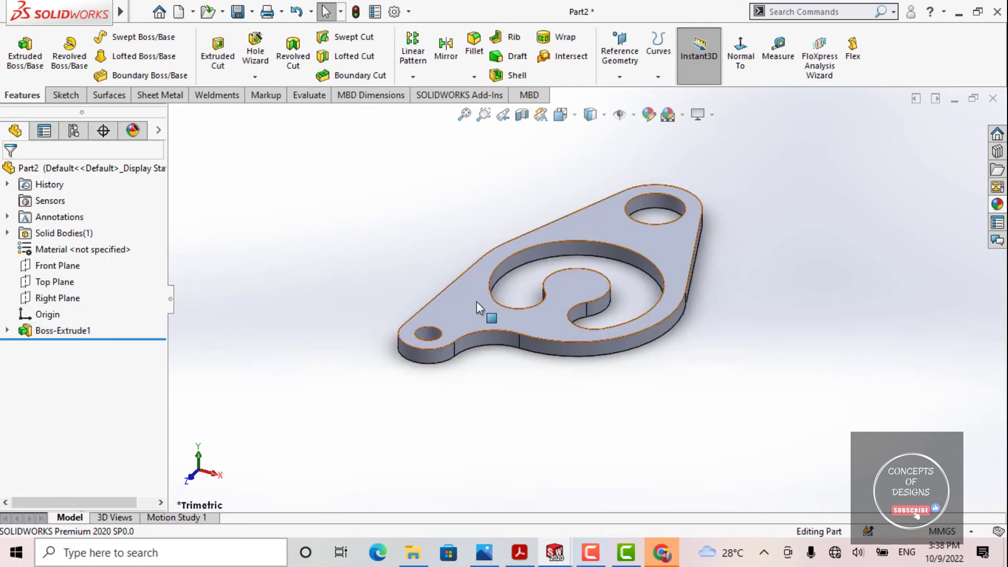
middle_drag(577, 398, 191, 333)
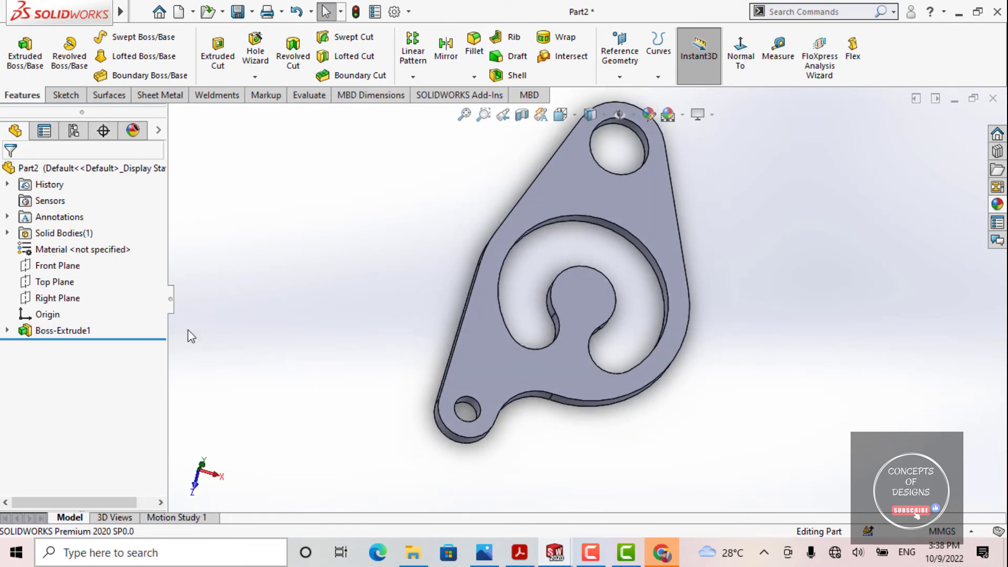
click(574, 193)
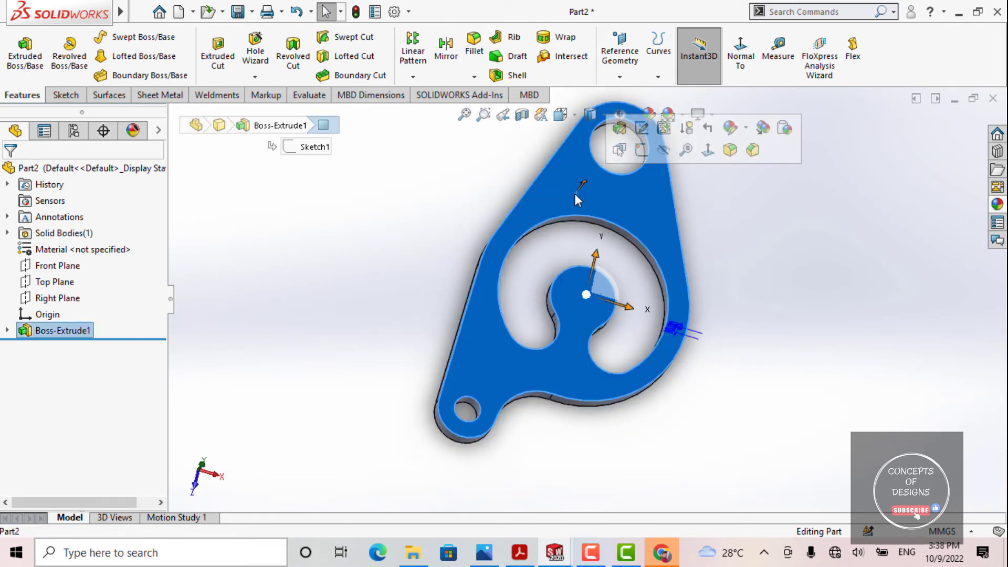
click(359, 219)
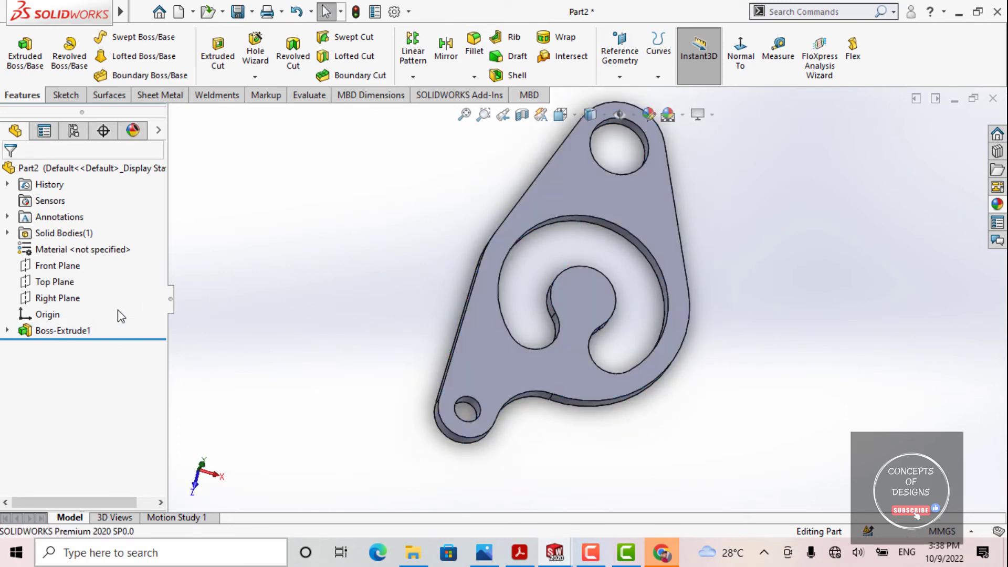
Reopen the extrusion's sketch, view it face-on to examine its geometry and dimensions, and close it again.
click(8, 331)
click(66, 347)
click(70, 305)
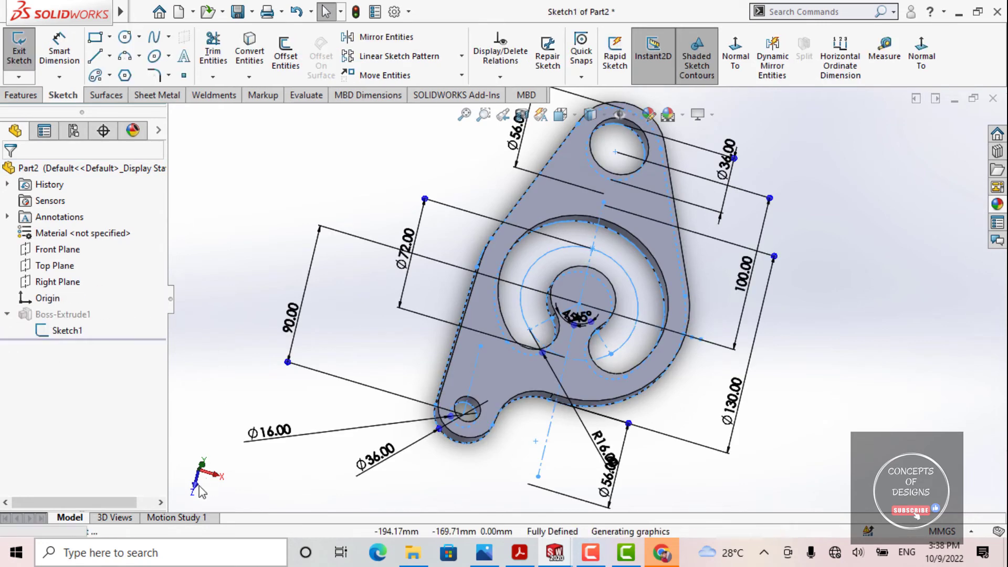
click(735, 46)
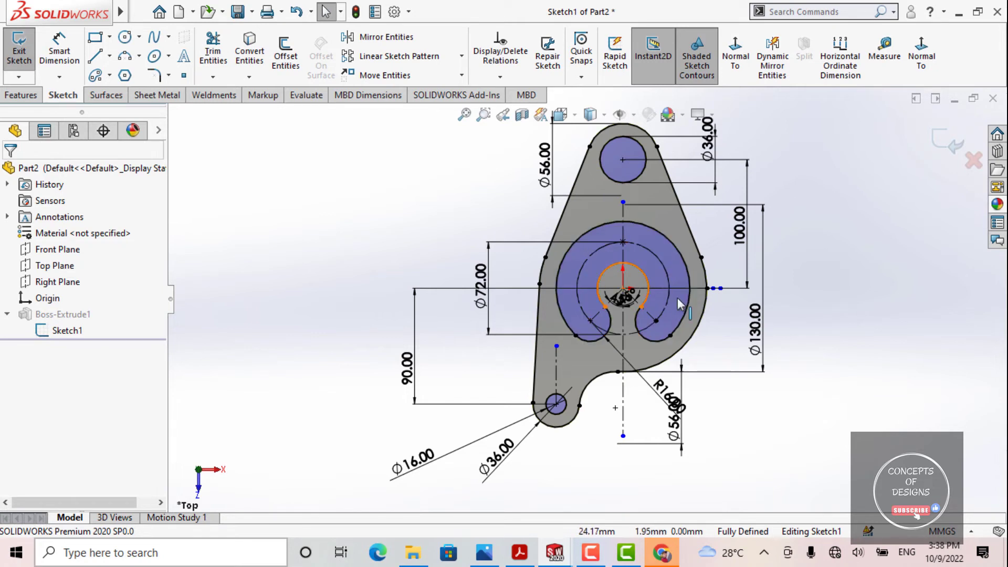
ctrl+middle_drag(811, 257, 802, 298)
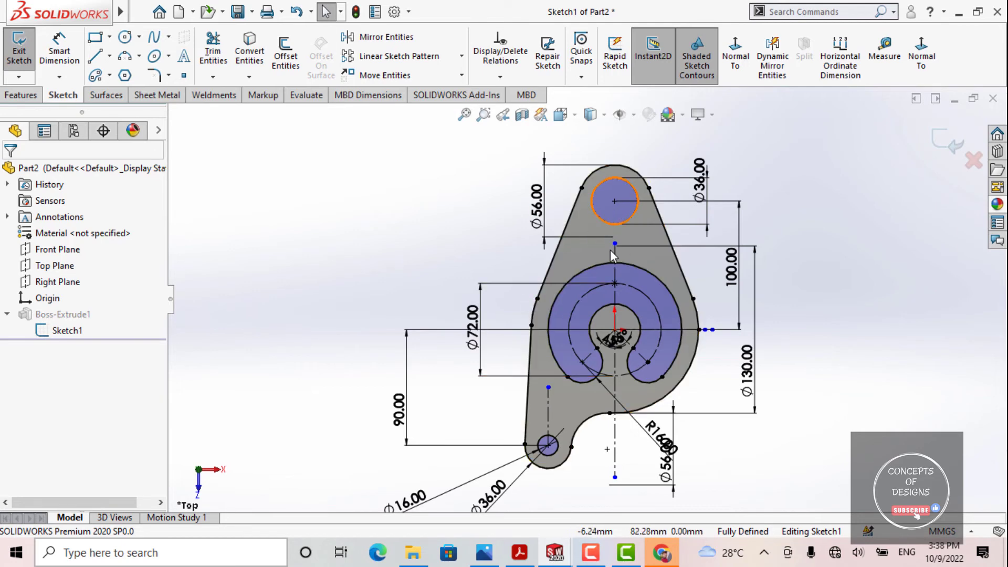
scroll(833, 279, down, 1)
ctrl+middle_drag(832, 279, 783, 243)
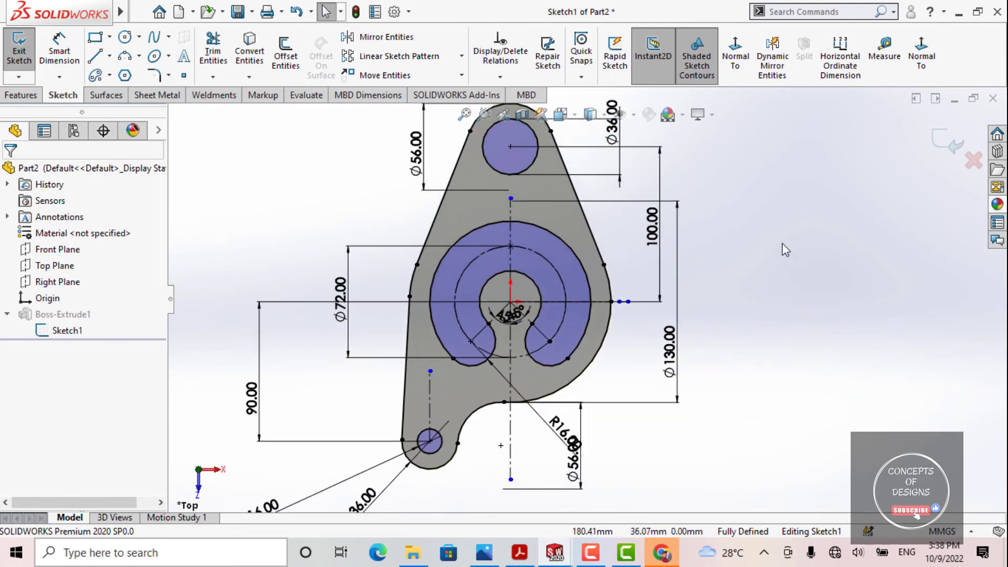
scroll(782, 243, up, 2)
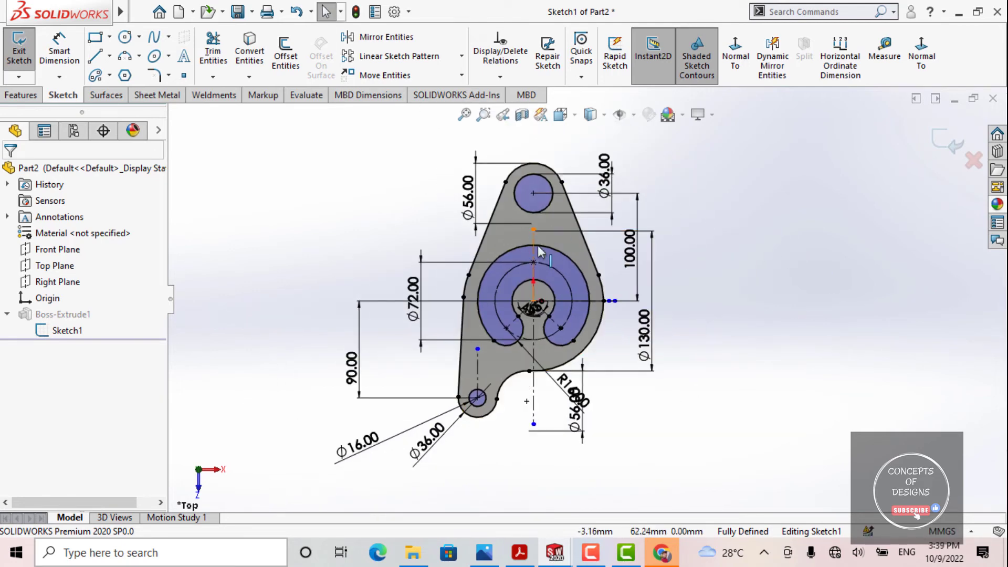
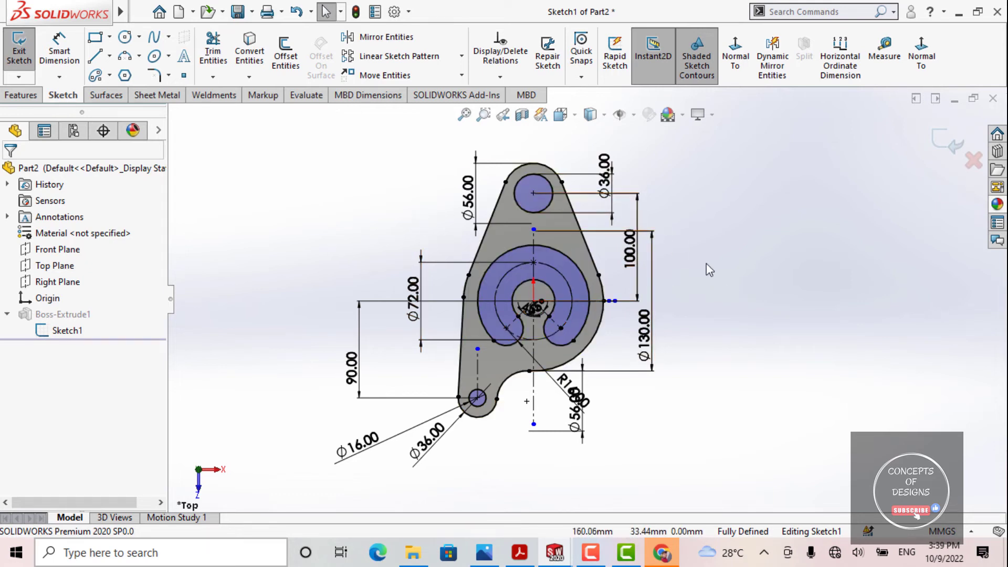
click(945, 140)
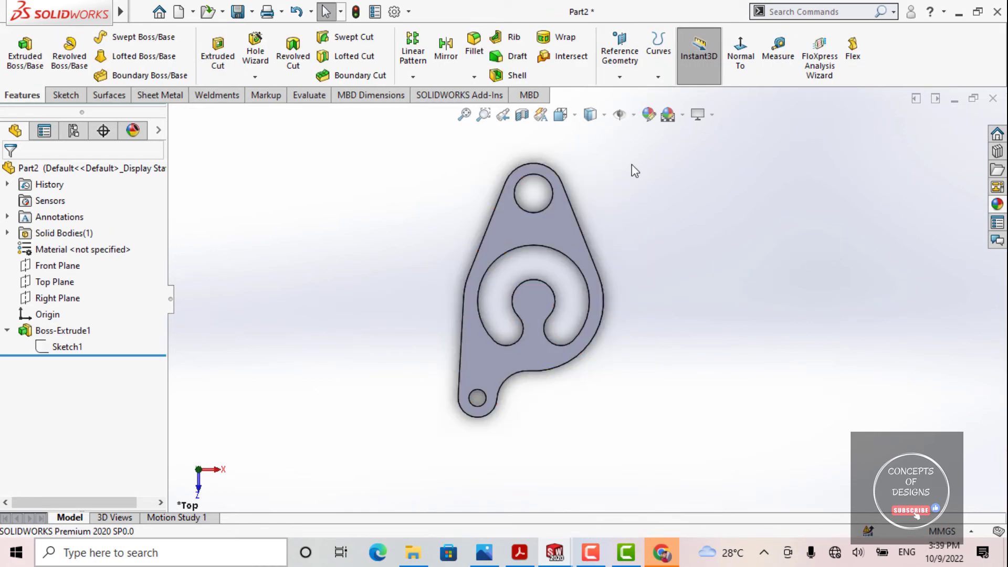
ctrl+middle_drag(604, 217, 652, 223)
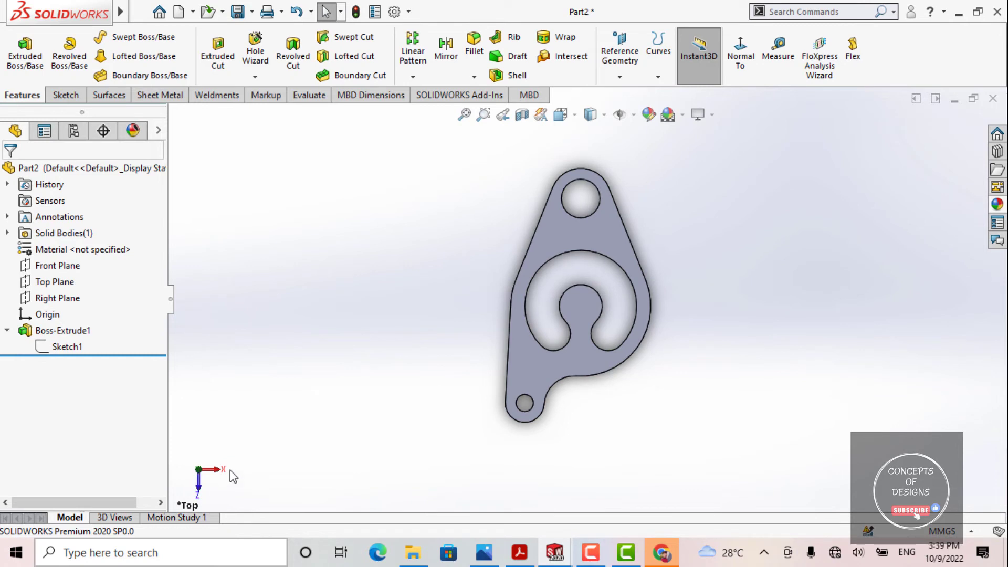
ctrl+middle_drag(488, 314, 439, 308)
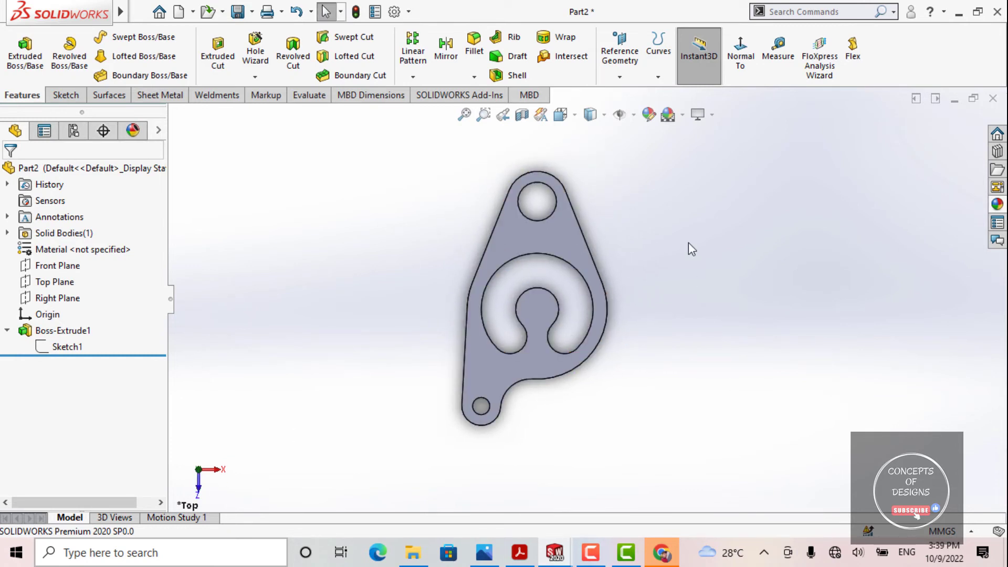
click(60, 348)
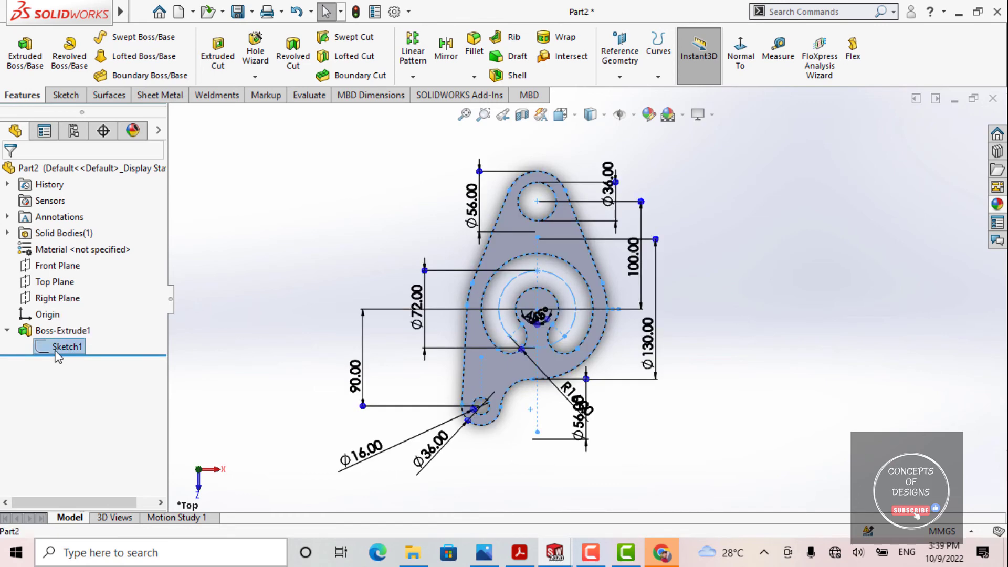
right_click(61, 348)
click(304, 242)
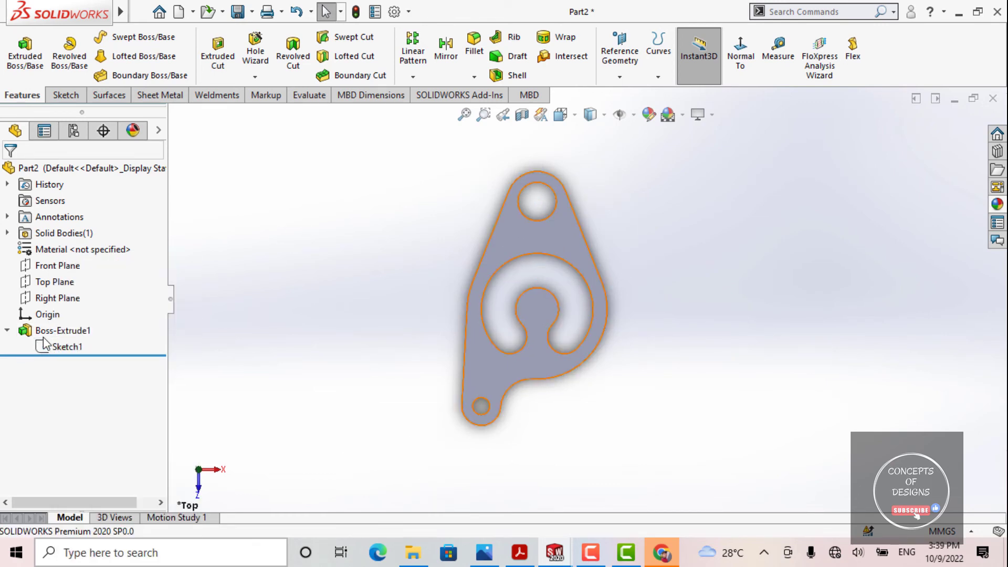
click(61, 346)
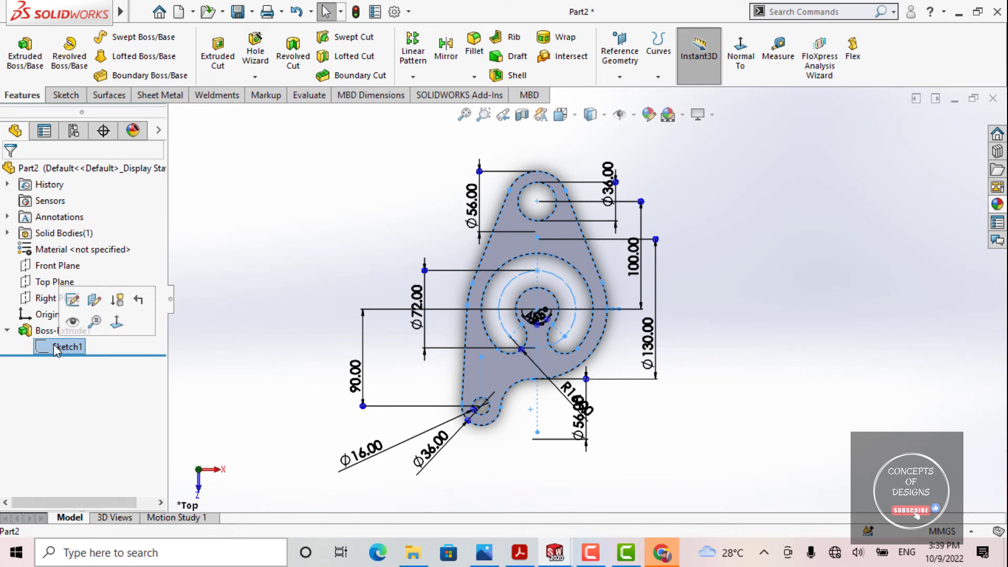
click(244, 293)
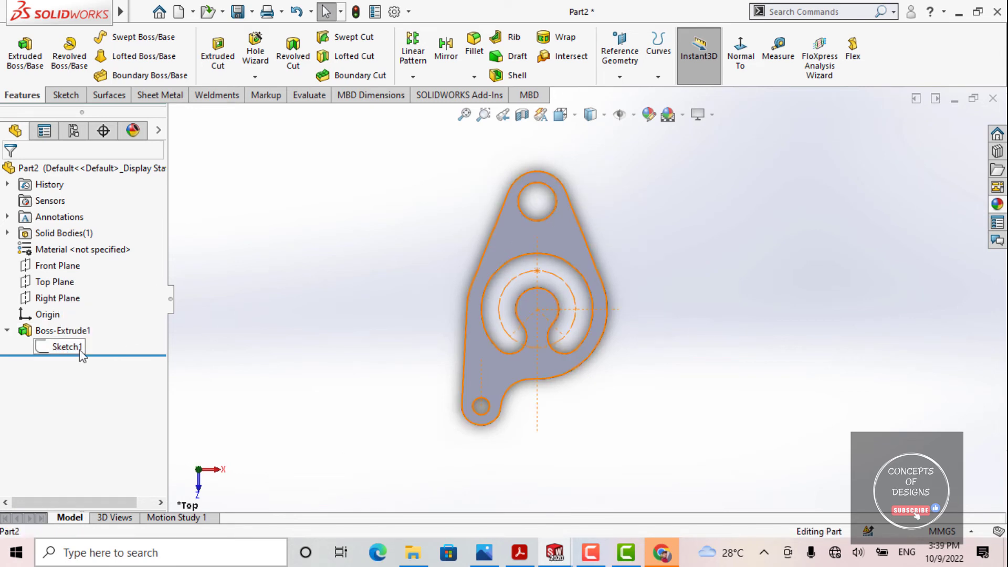
click(80, 350)
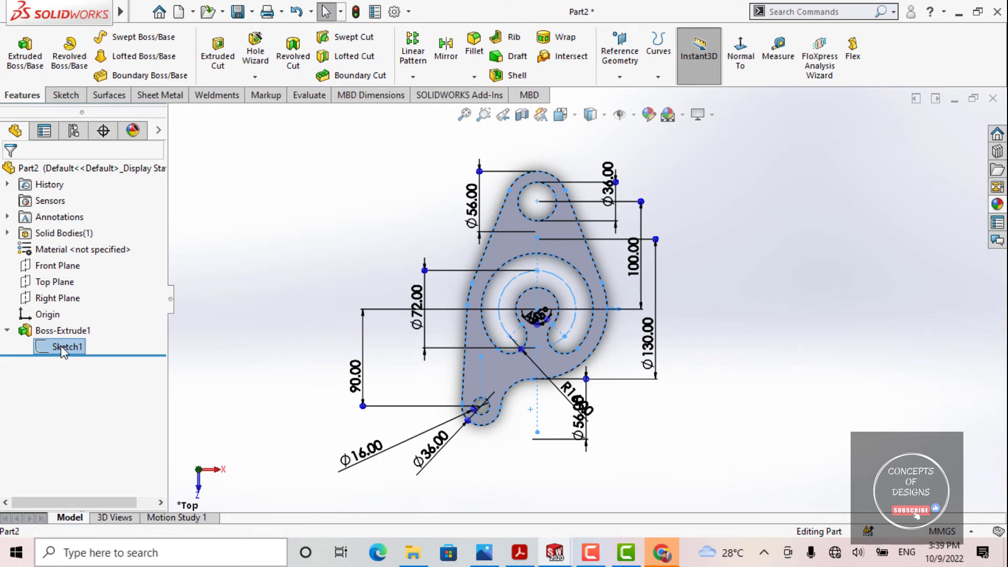
click(61, 346)
click(95, 341)
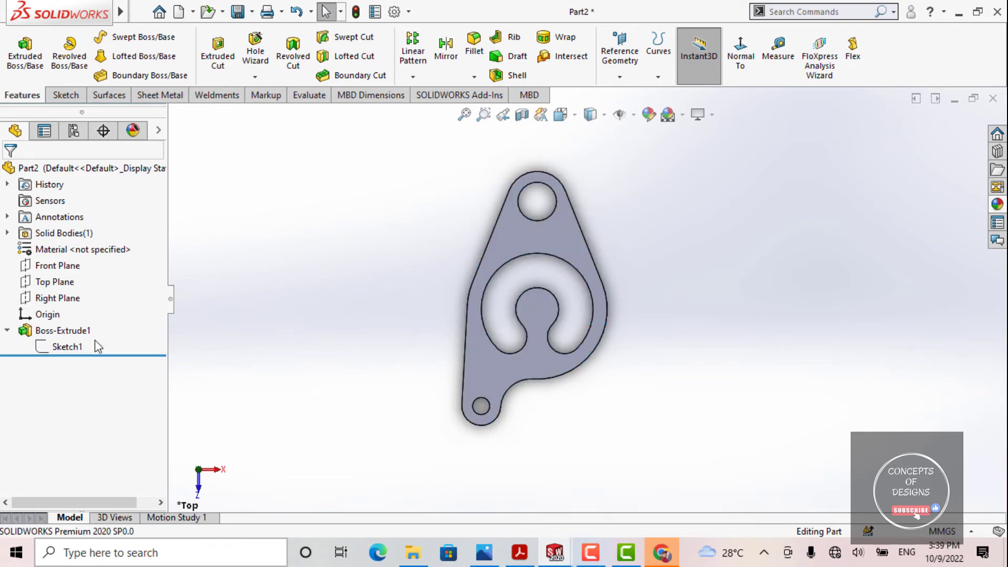
right_click(57, 348)
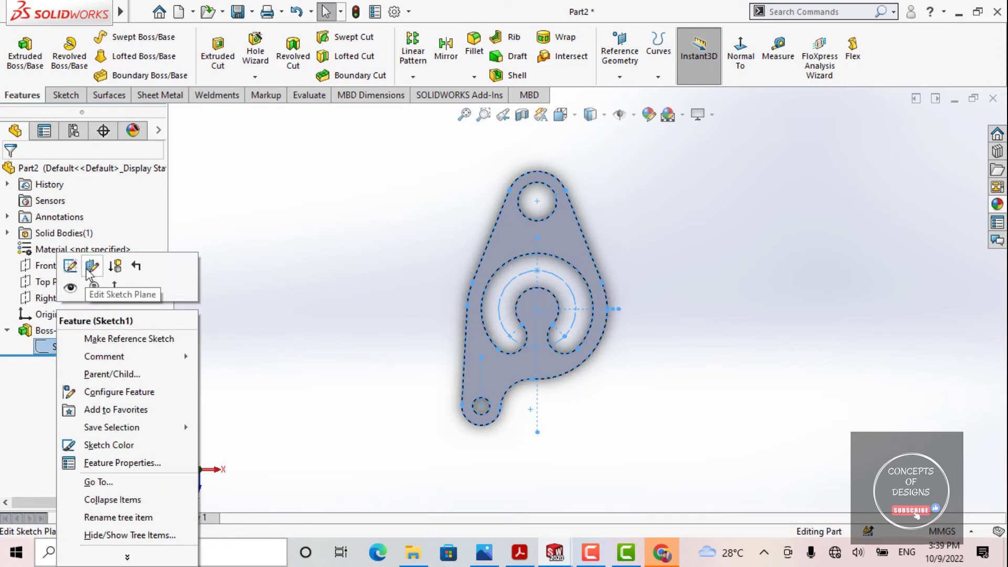
click(322, 229)
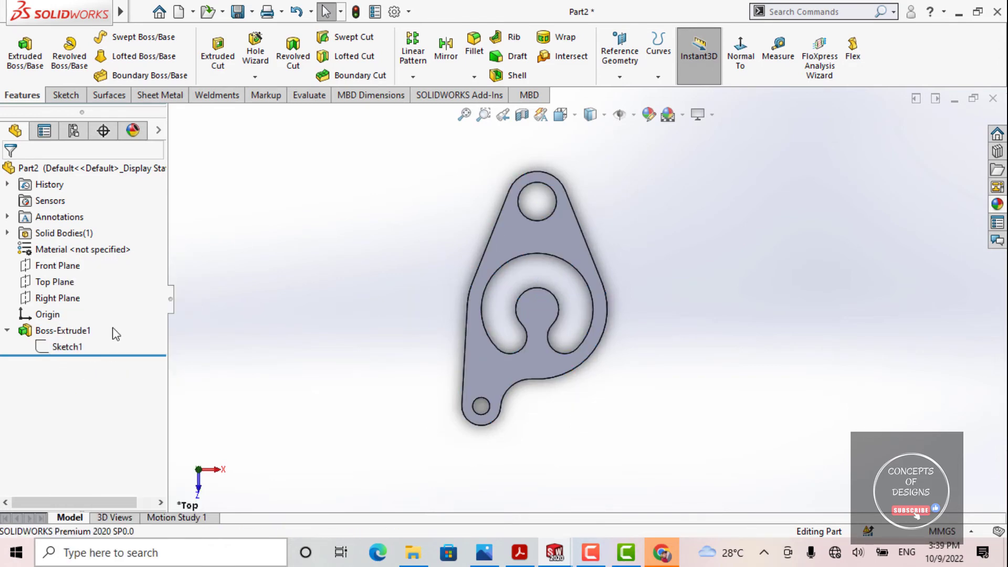
Change the sketch plane of the plate's sketch to the Front Plane.
click(57, 348)
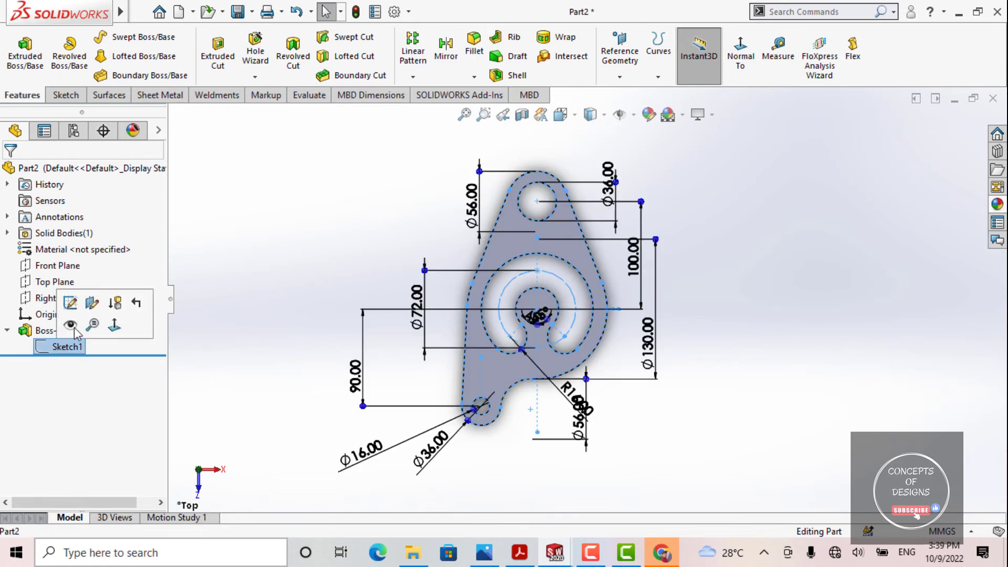
click(91, 303)
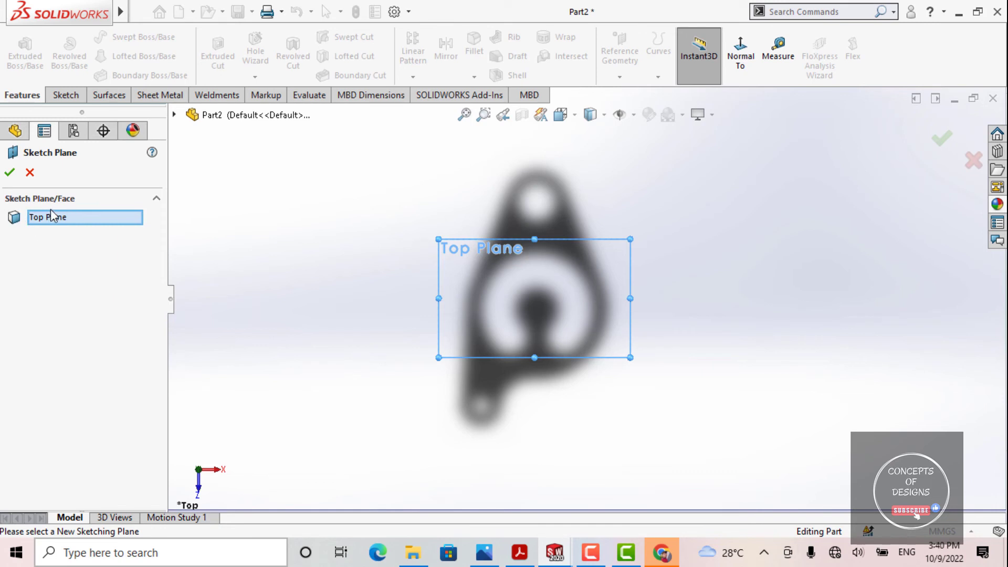
click(173, 115)
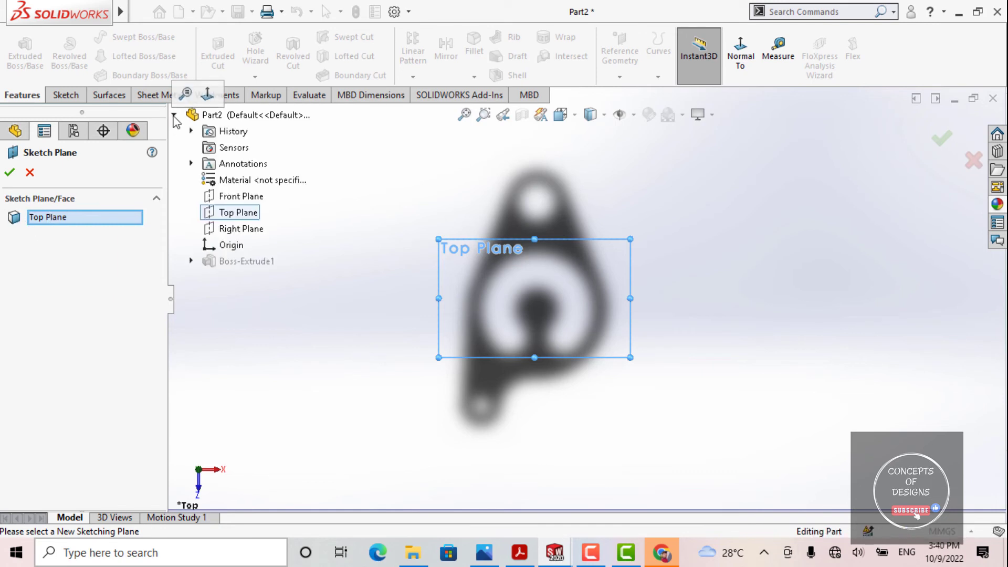
click(241, 197)
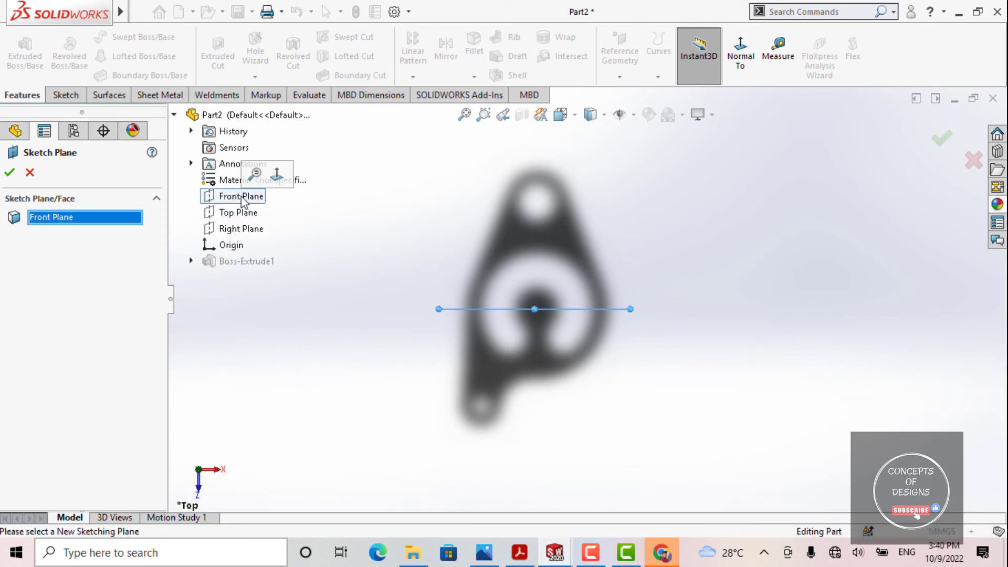
click(9, 172)
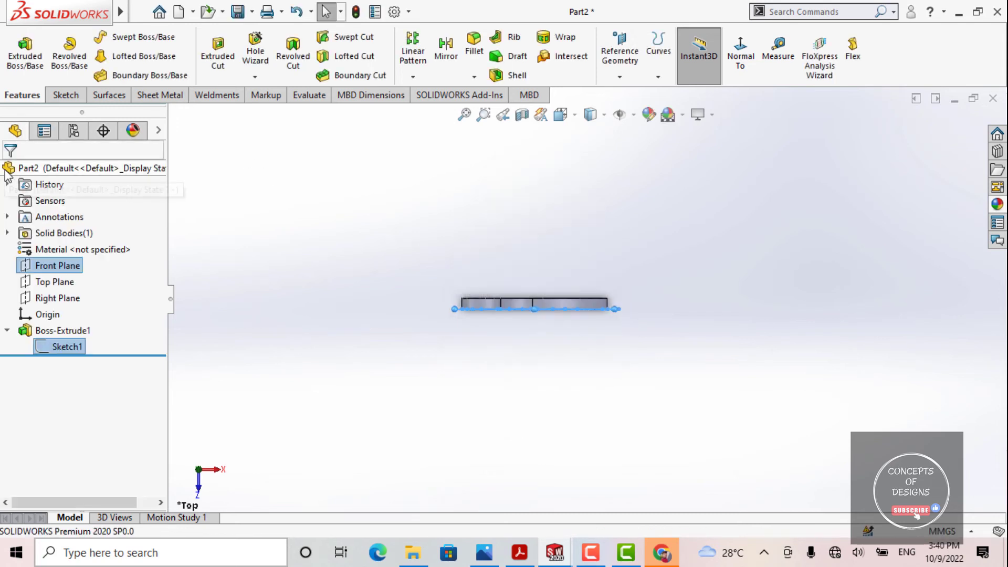
Examine the reoriented plate in 3D and normal to the Front Plane from both sides.
click(531, 270)
mouse_move(531, 270)
middle_down()
mouse_move(523, 344)
mouse_move(501, 314)
middle_up()
scroll(572, 280, down, 4)
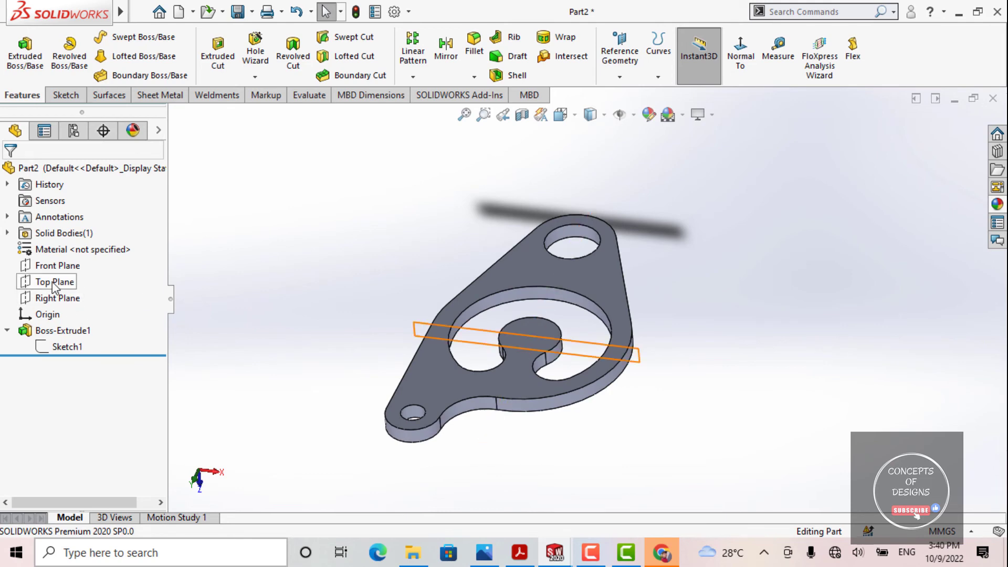
click(59, 267)
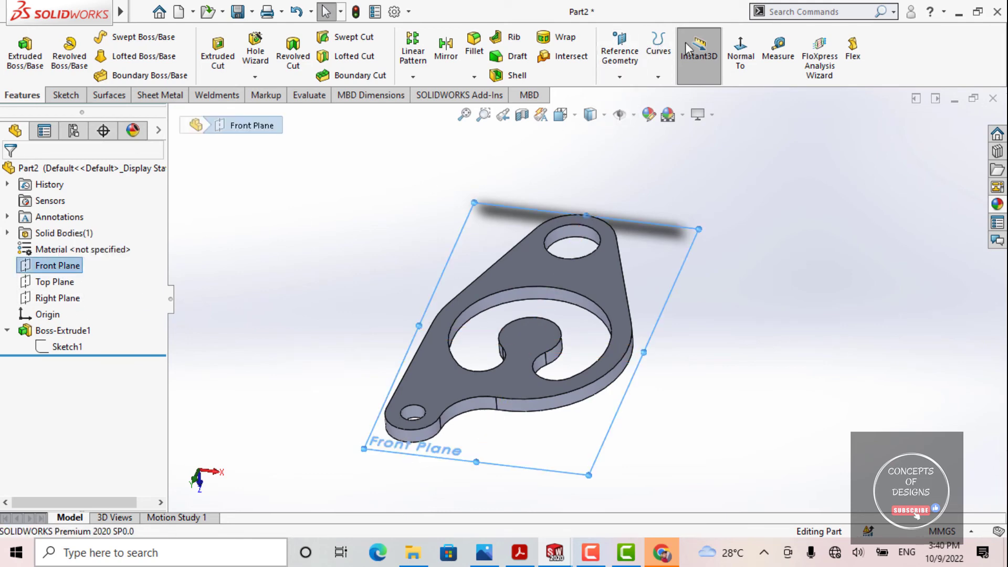
click(735, 46)
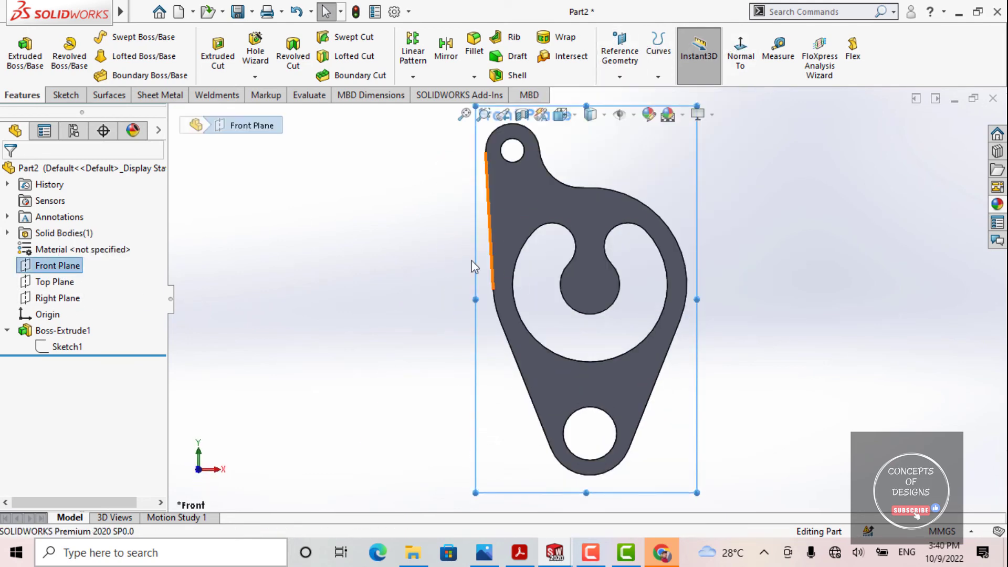
click(740, 49)
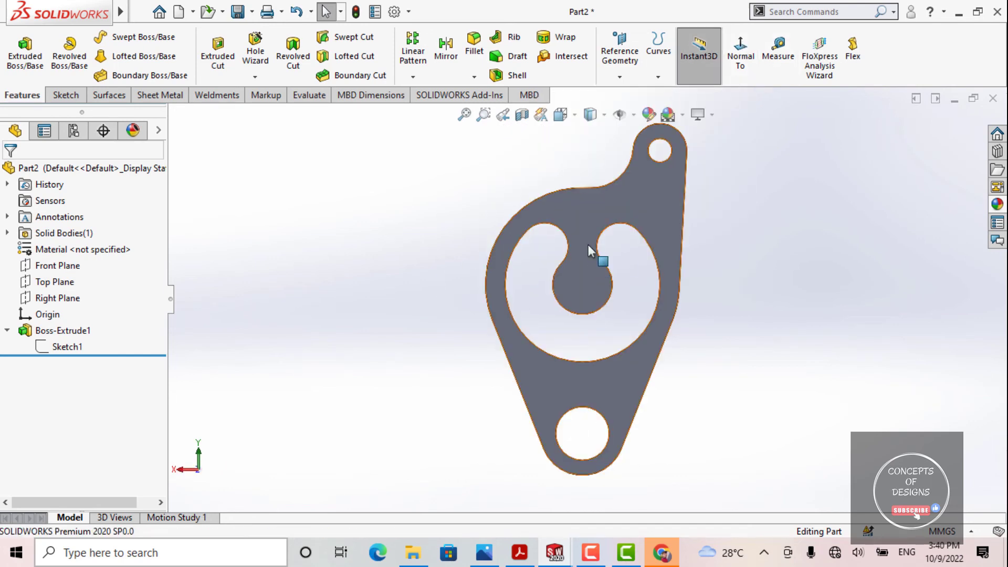
Change the sketch plane of the plate's sketch to the Right Plane.
middle_drag(593, 252, 610, 205)
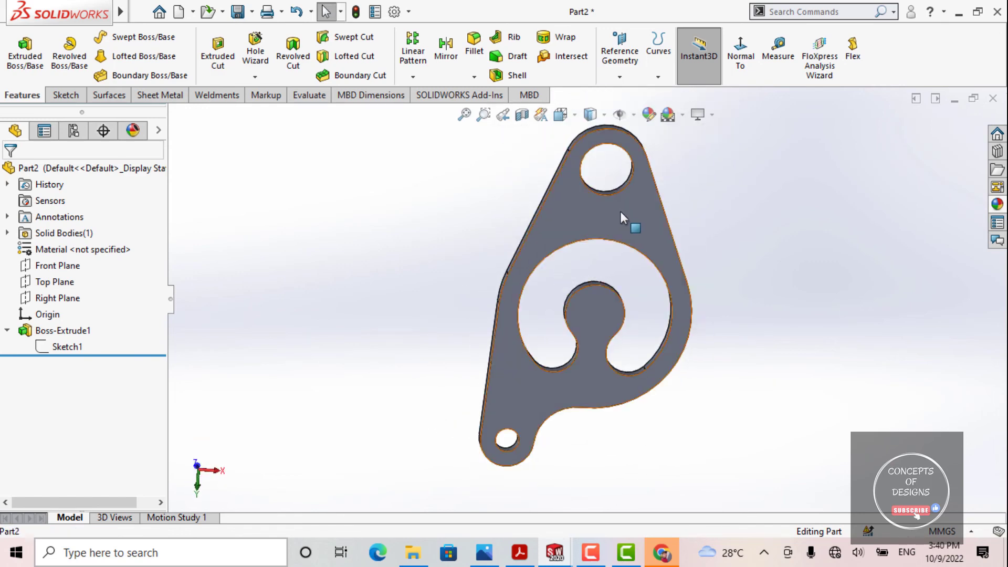
click(620, 211)
click(740, 52)
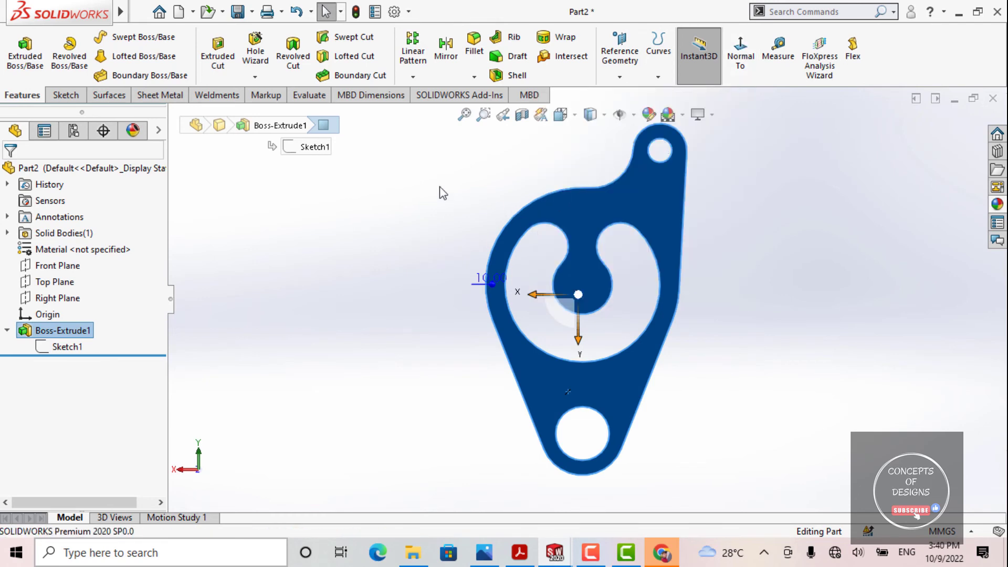
click(357, 265)
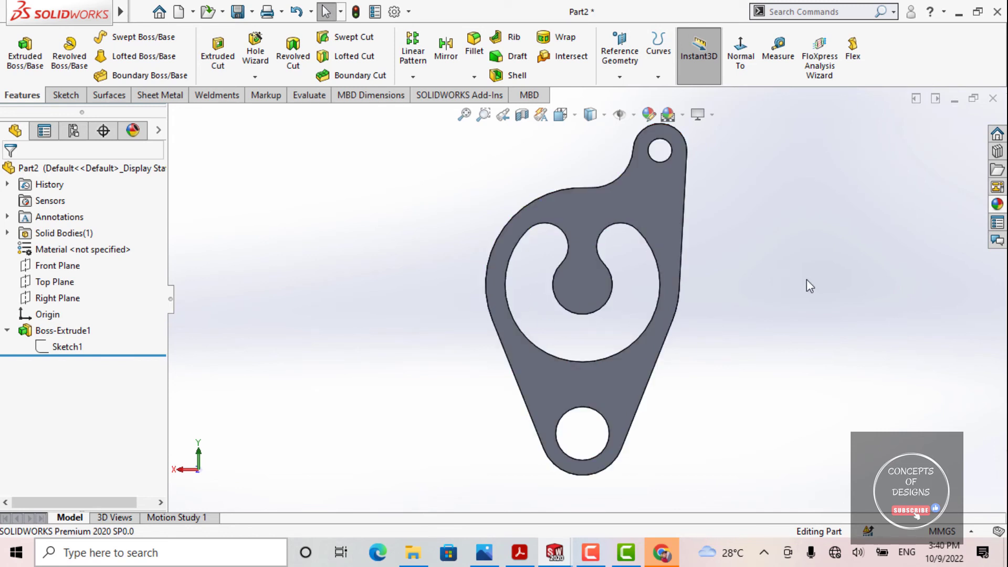
ctrl+middle_drag(758, 292, 713, 304)
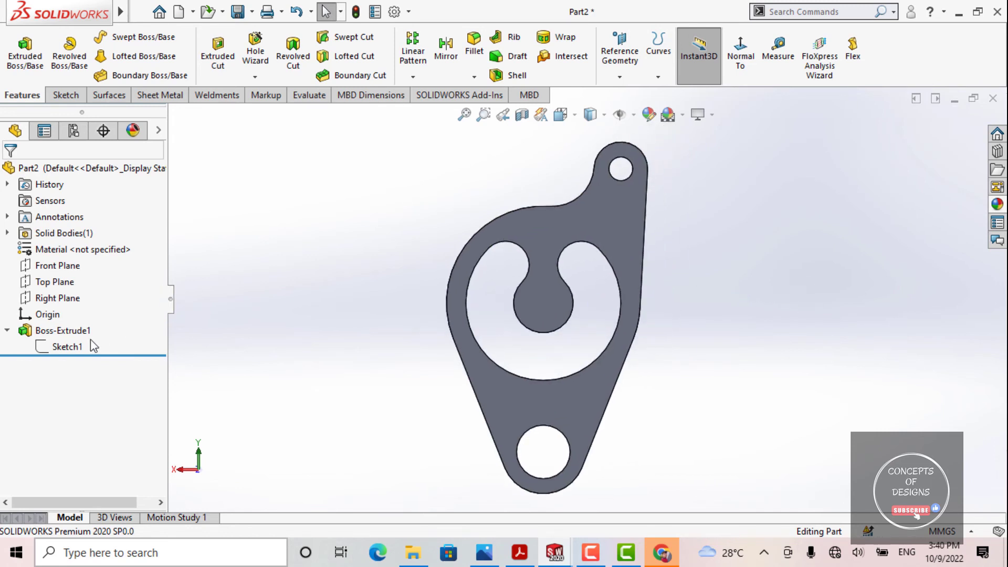
click(69, 347)
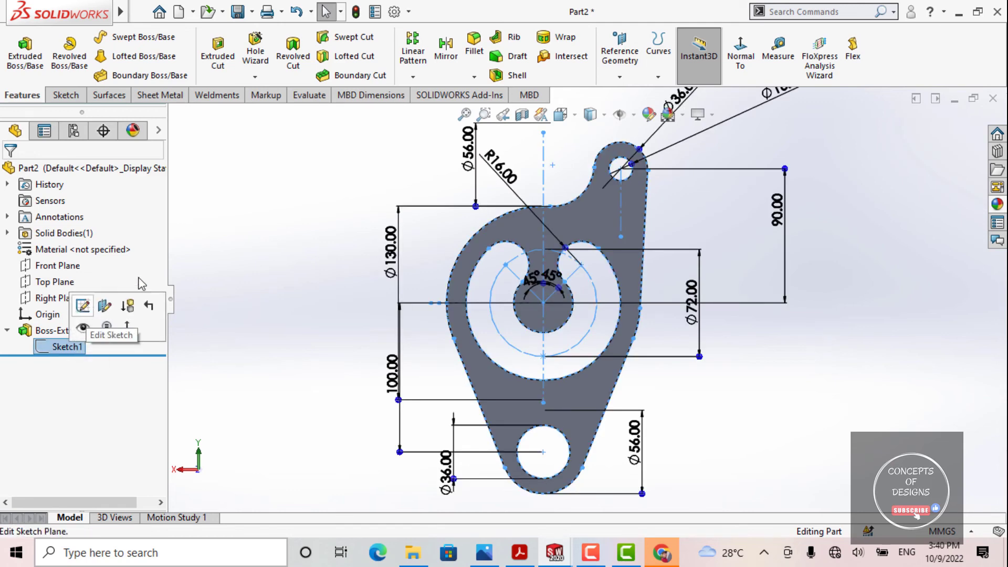
click(78, 348)
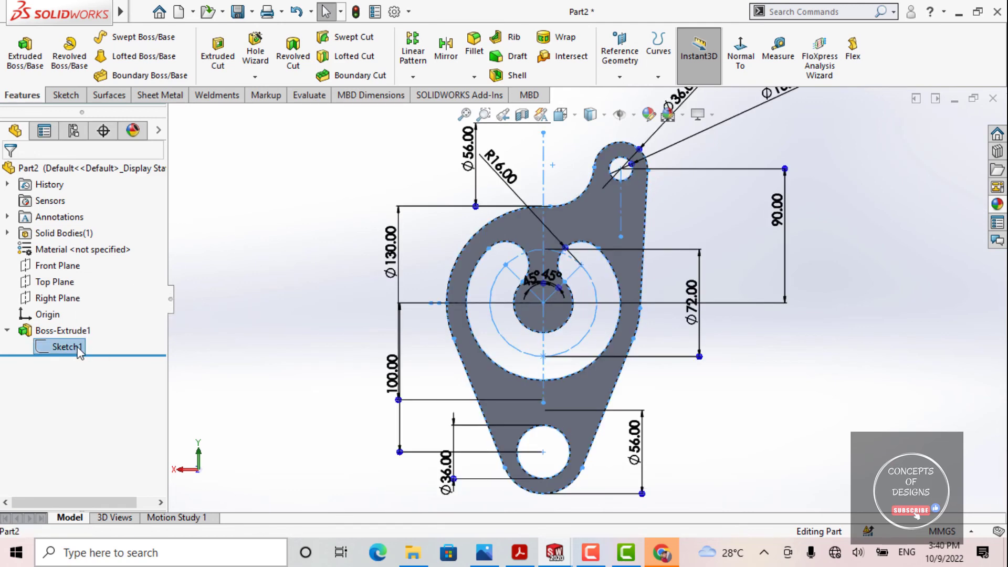
right_click(77, 348)
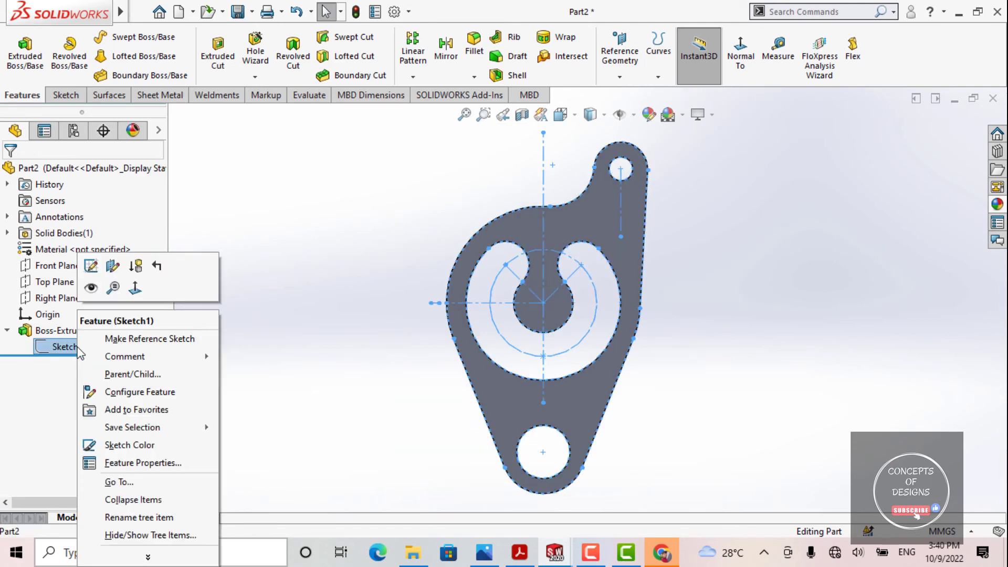
click(111, 266)
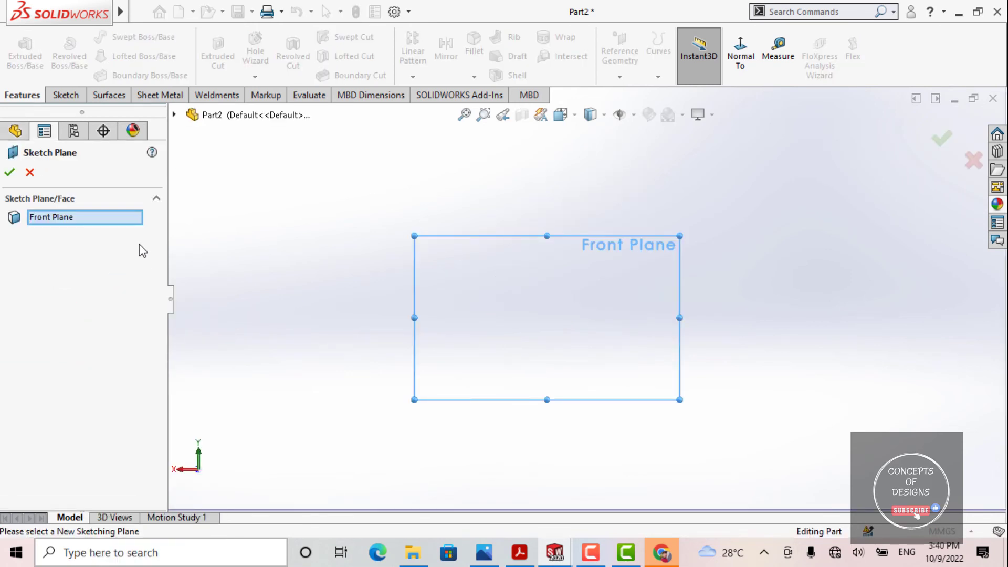
click(175, 115)
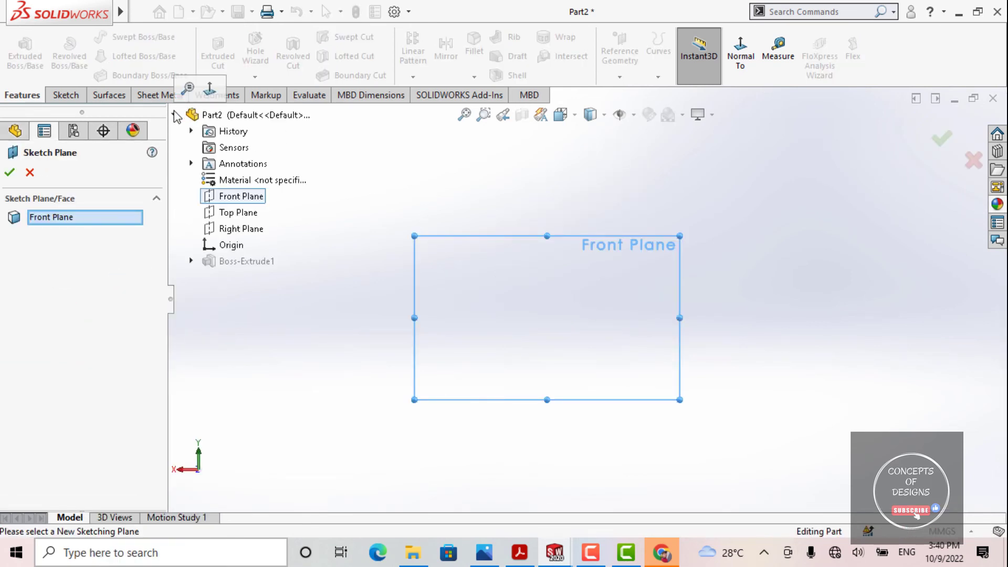
click(236, 230)
click(10, 172)
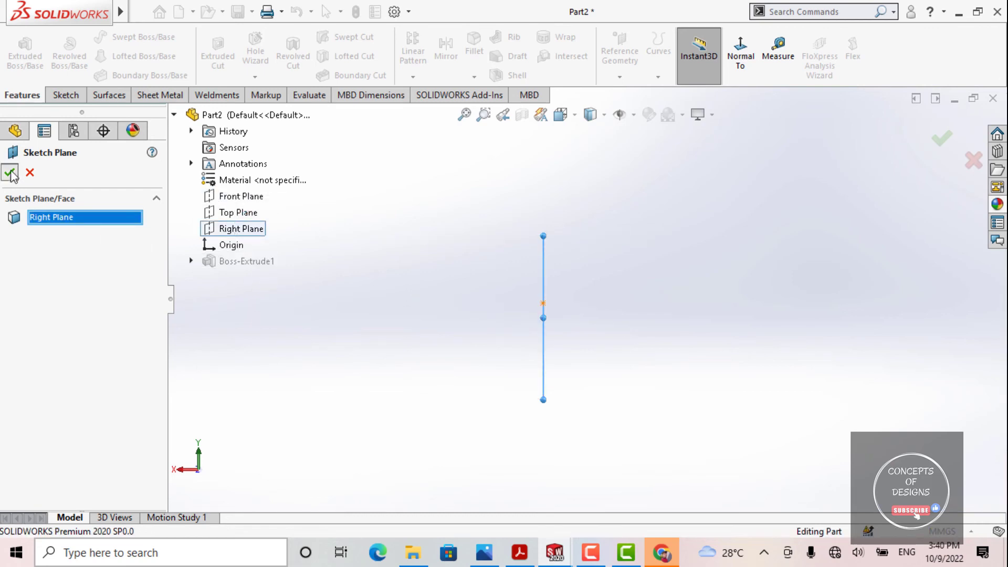
Change the sketch plane of the plate's sketch to the Top Plane.
middle_drag(499, 292, 350, 306)
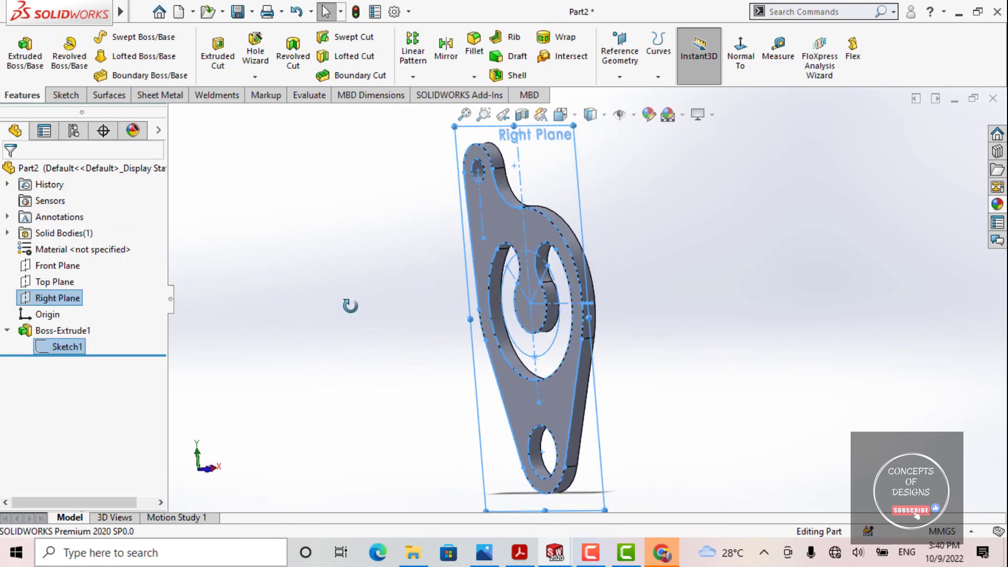
click(722, 254)
middle_drag(723, 254, 518, 387)
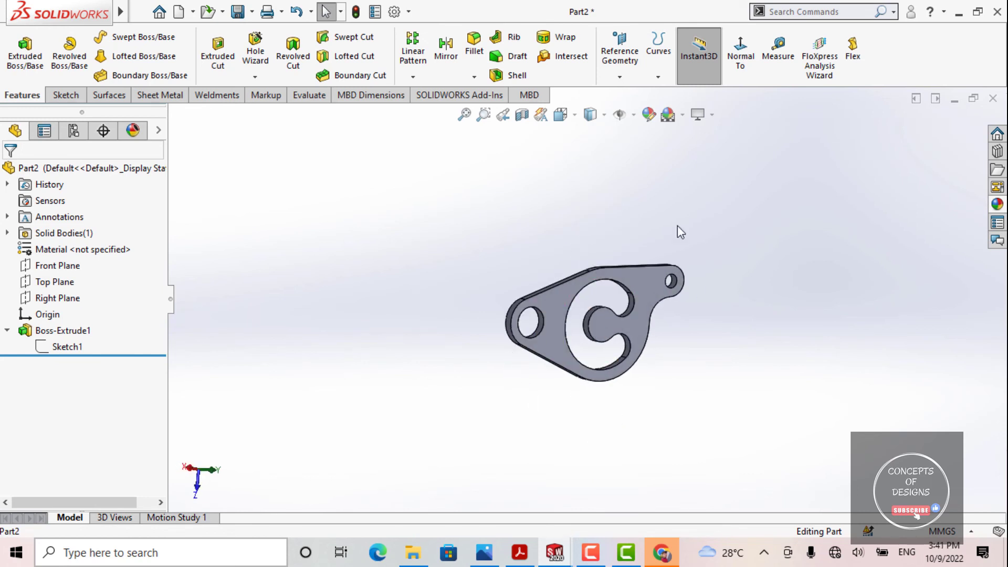
middle_drag(578, 263, 604, 250)
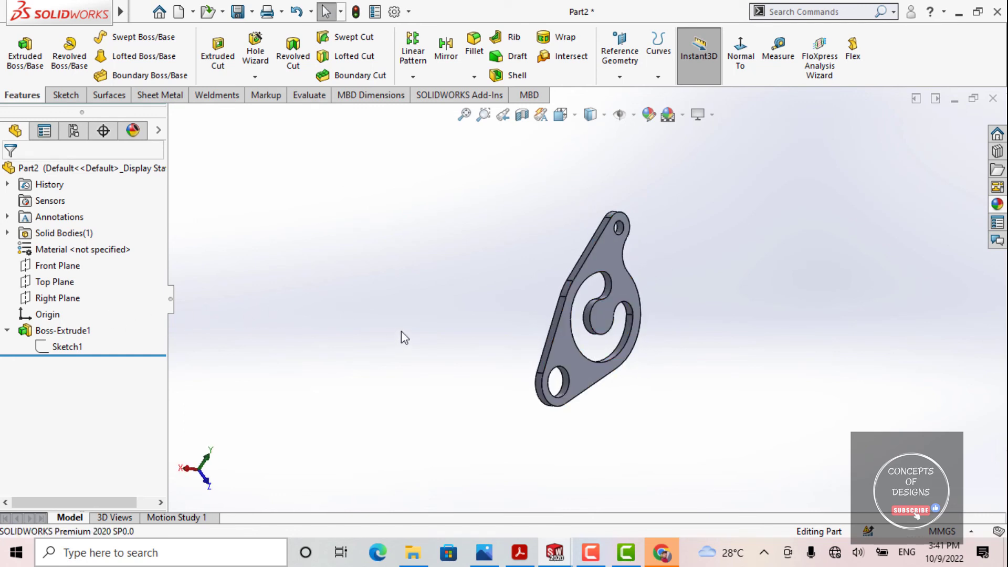
click(67, 346)
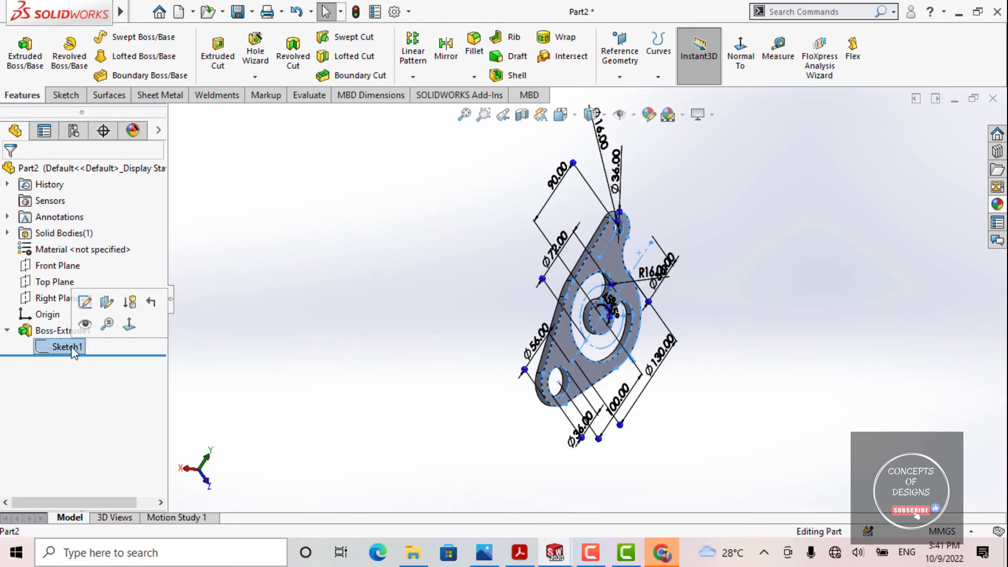
click(103, 302)
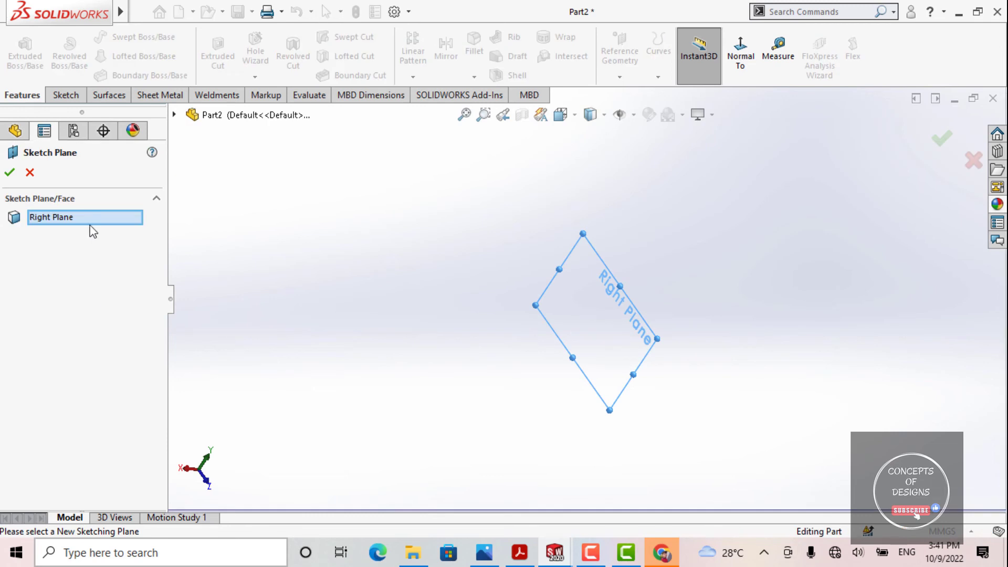
click(174, 114)
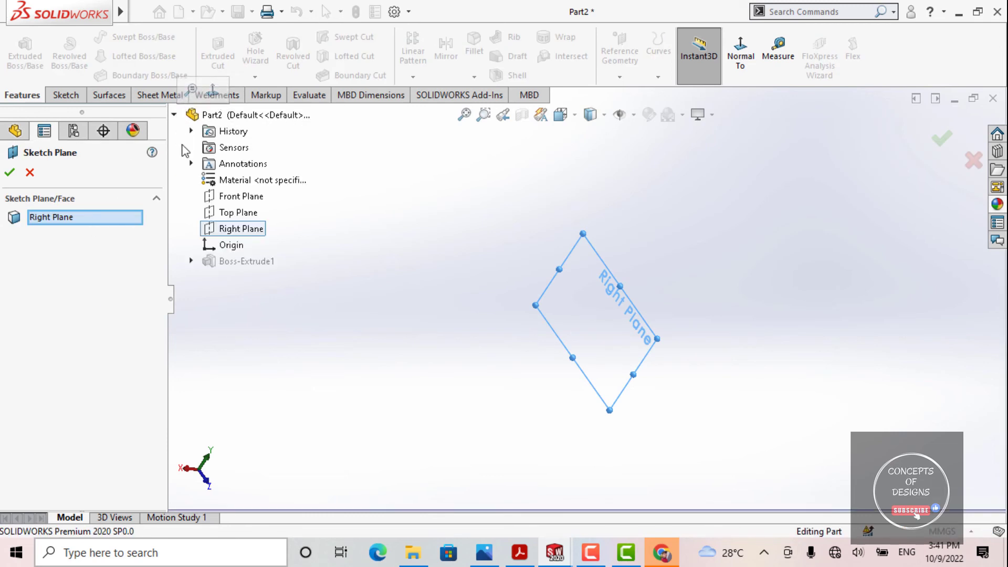
click(241, 214)
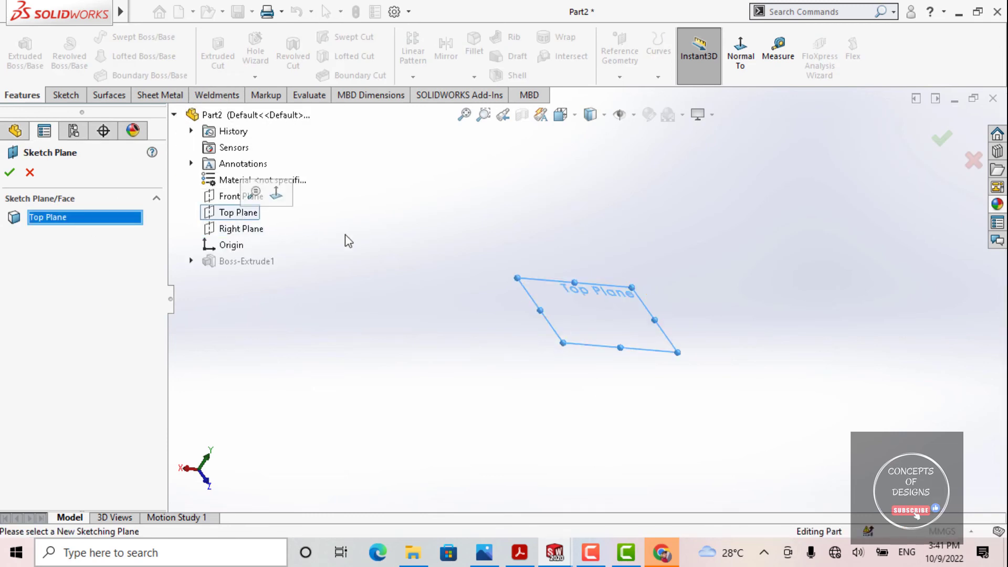
click(9, 173)
Examine the plate's orientation on the Top Plane by rotating it and viewing its flat faces face-on.
mouse_move(667, 225)
middle_down()
mouse_move(734, 121)
mouse_move(607, 231)
middle_up()
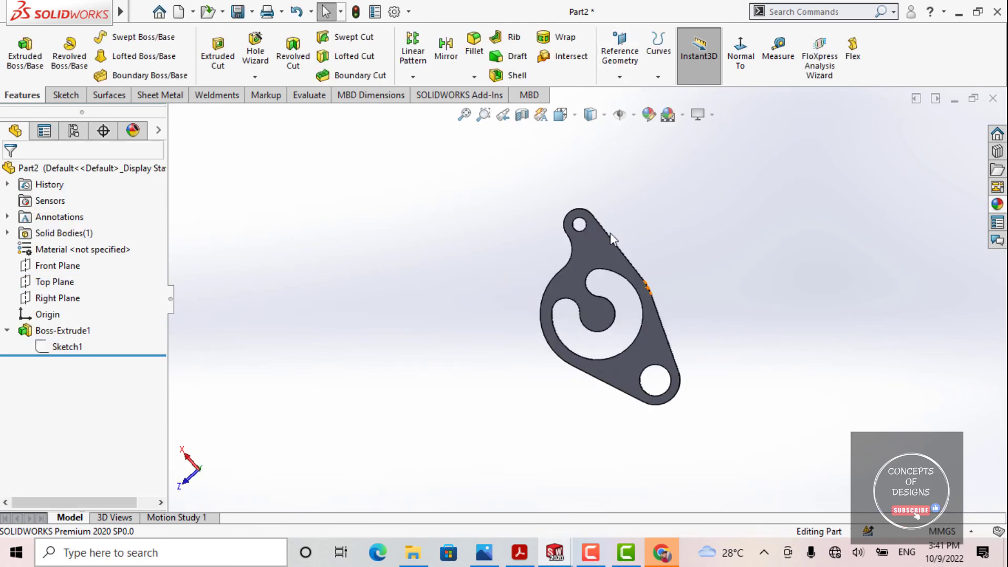
click(743, 48)
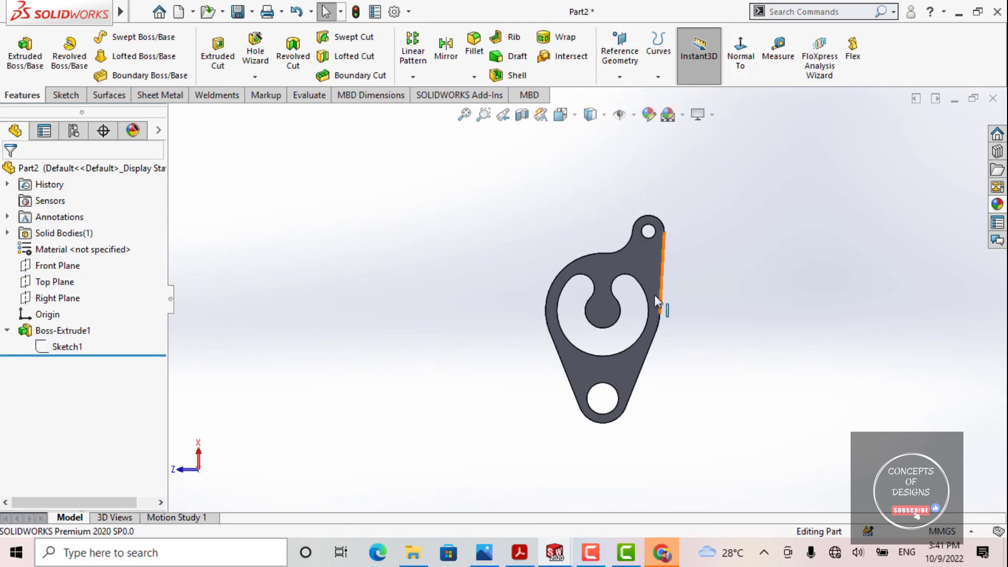
middle_drag(660, 308, 443, 288)
click(443, 287)
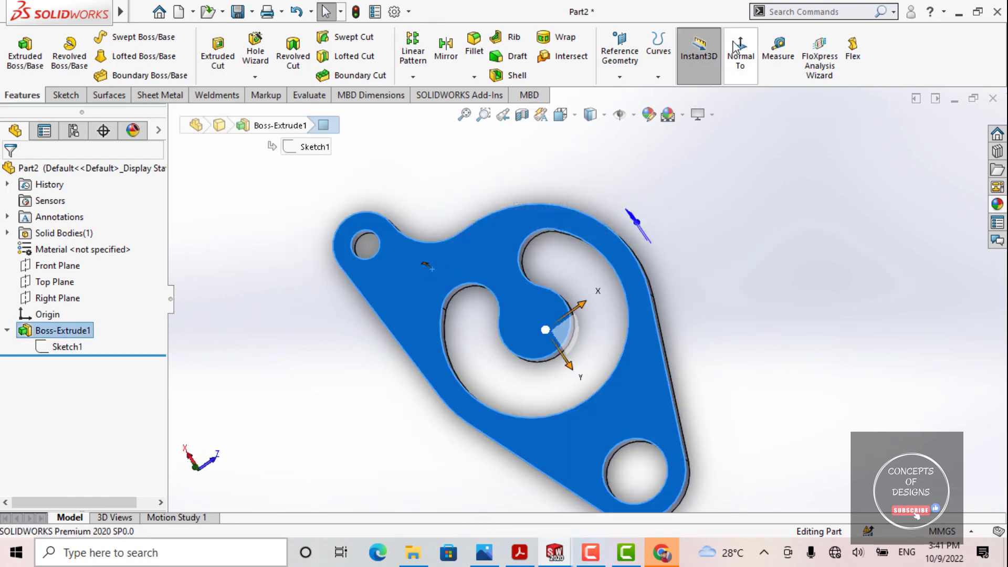
click(738, 50)
click(298, 181)
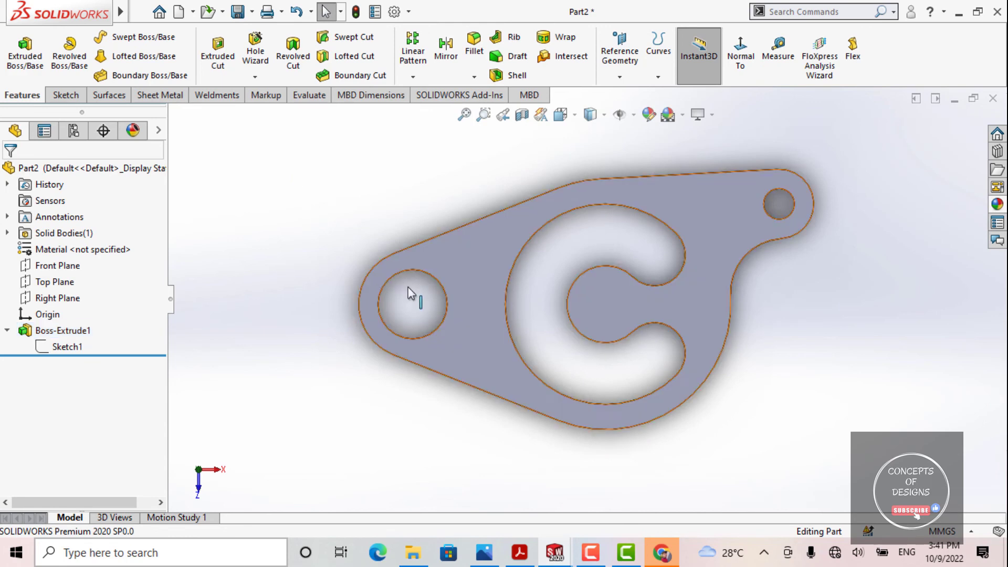
scroll(502, 294, up, 3)
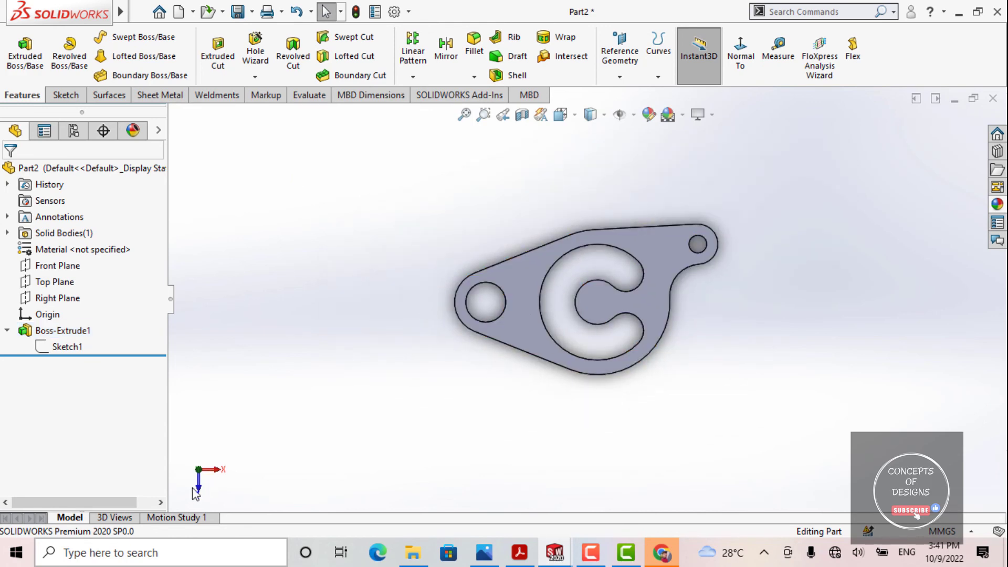
Reopen the extrusion's sketch, view it normal to the Top Plane to check its orientation, and close it again.
click(68, 347)
click(84, 300)
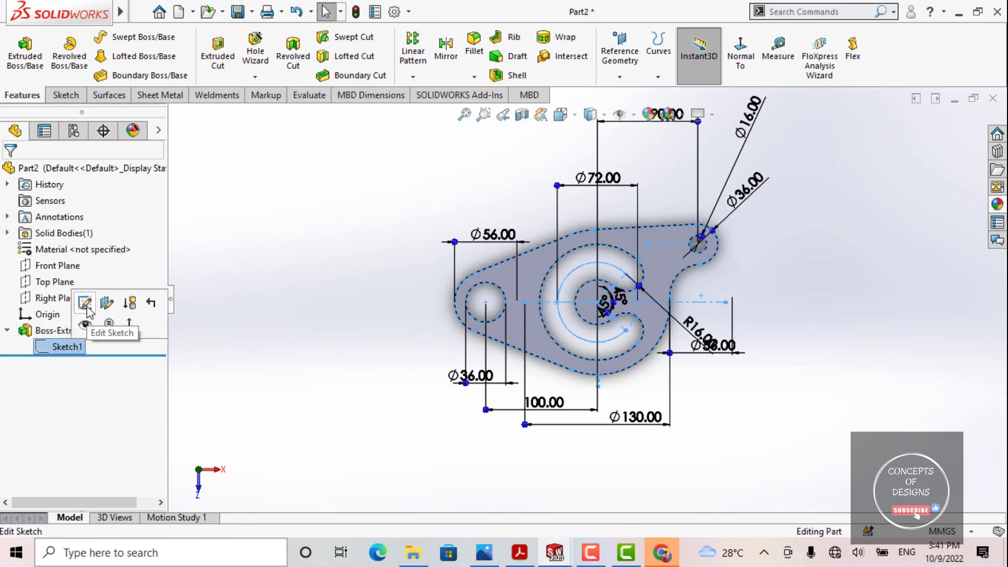
click(735, 52)
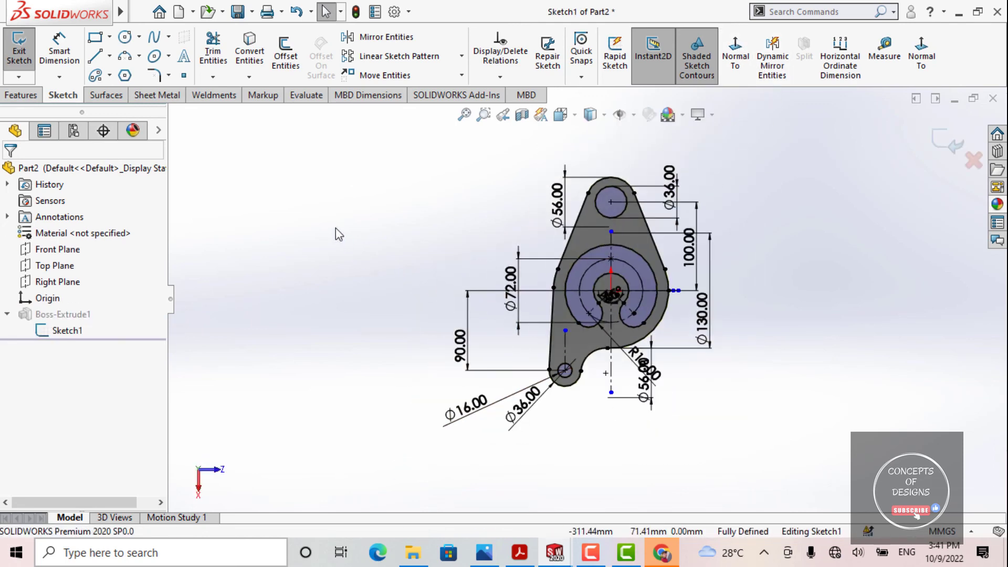
click(940, 145)
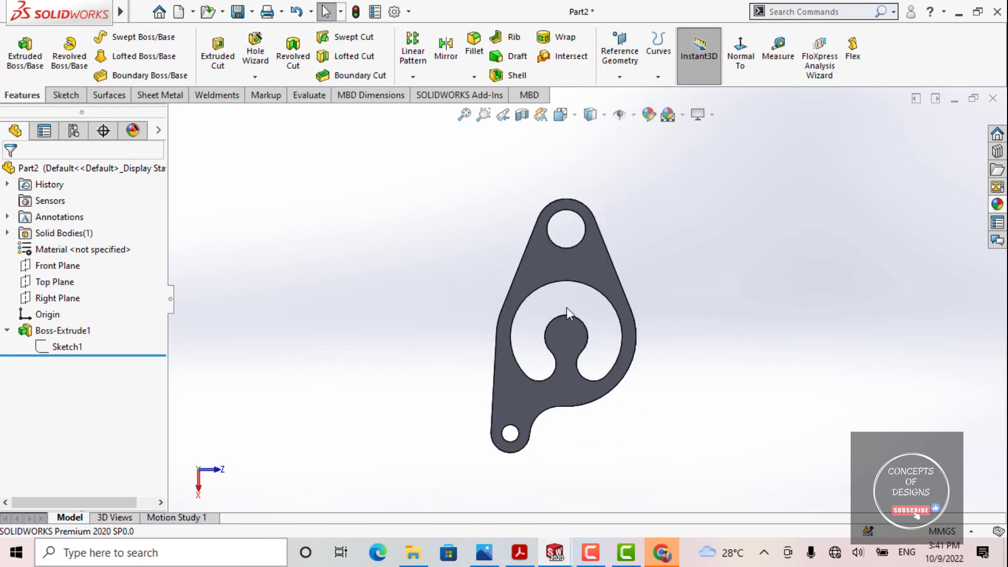
ctrl+middle_drag(724, 309, 670, 309)
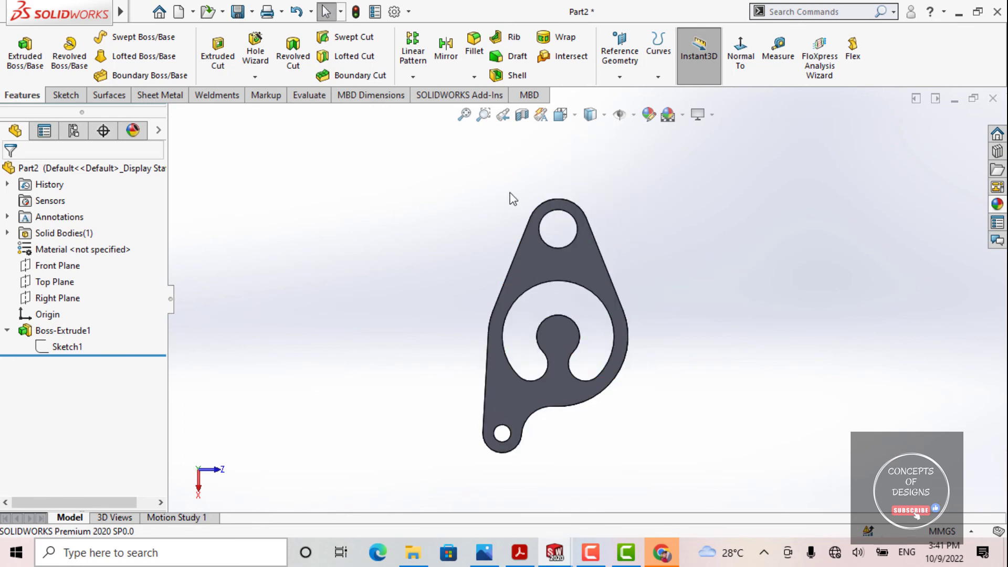
Apply a bright green color appearance to the whole plate part.
click(649, 115)
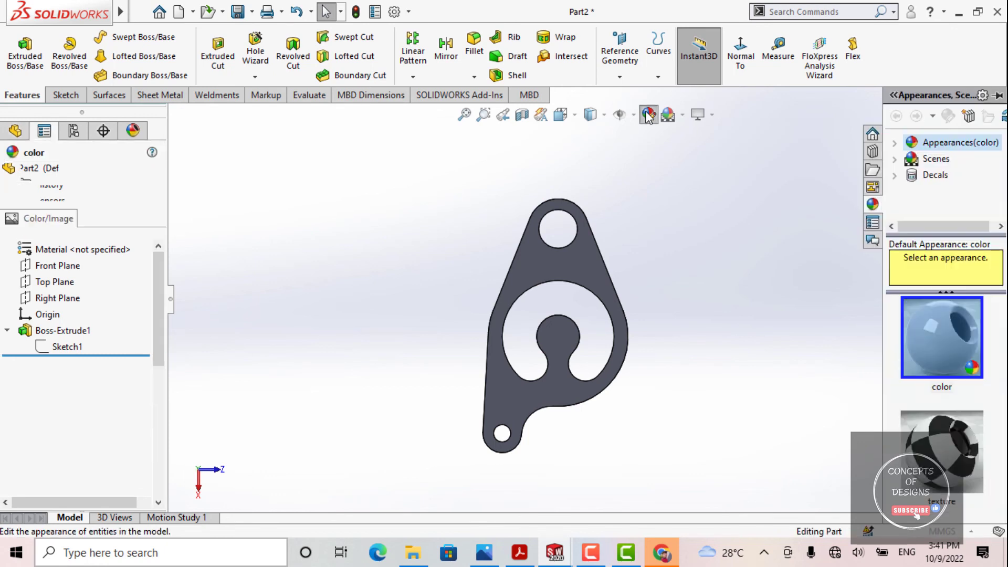
drag(155, 435, 156, 462)
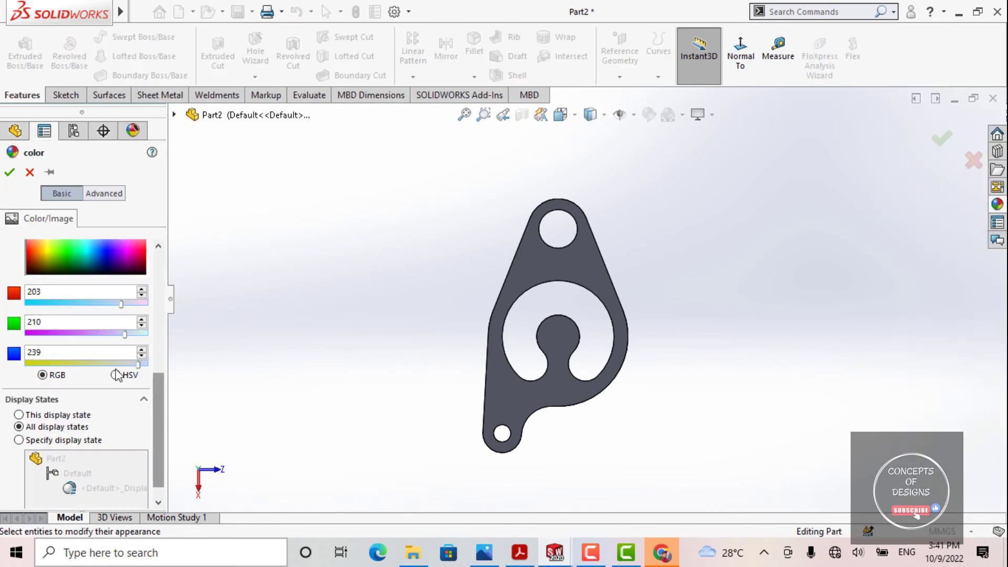
drag(159, 402, 158, 312)
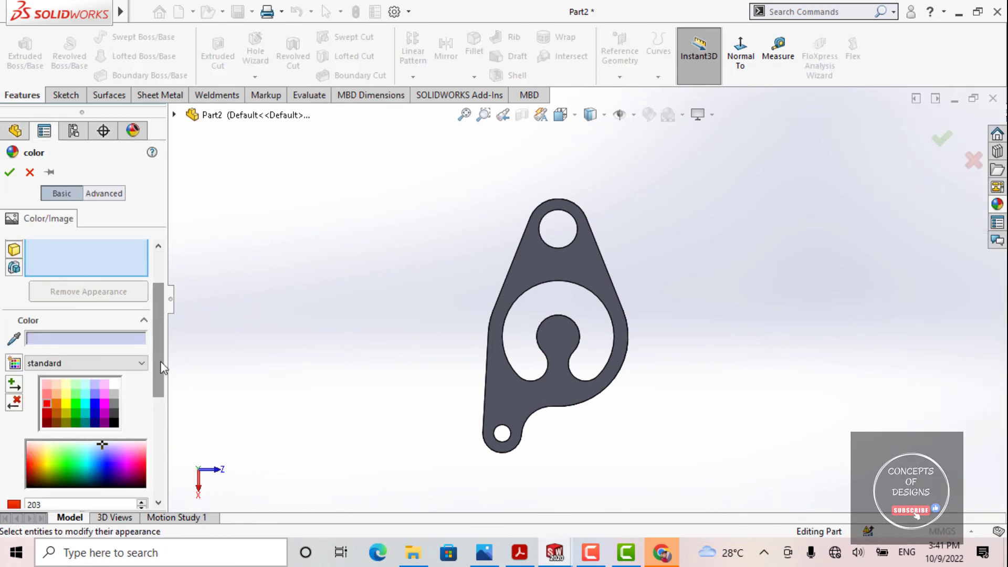
click(96, 467)
click(65, 465)
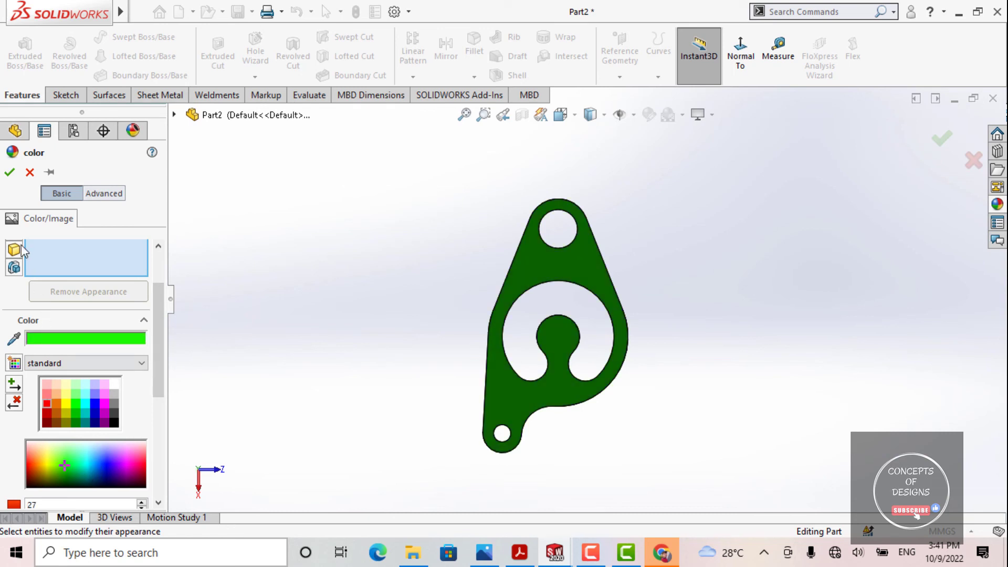
click(10, 172)
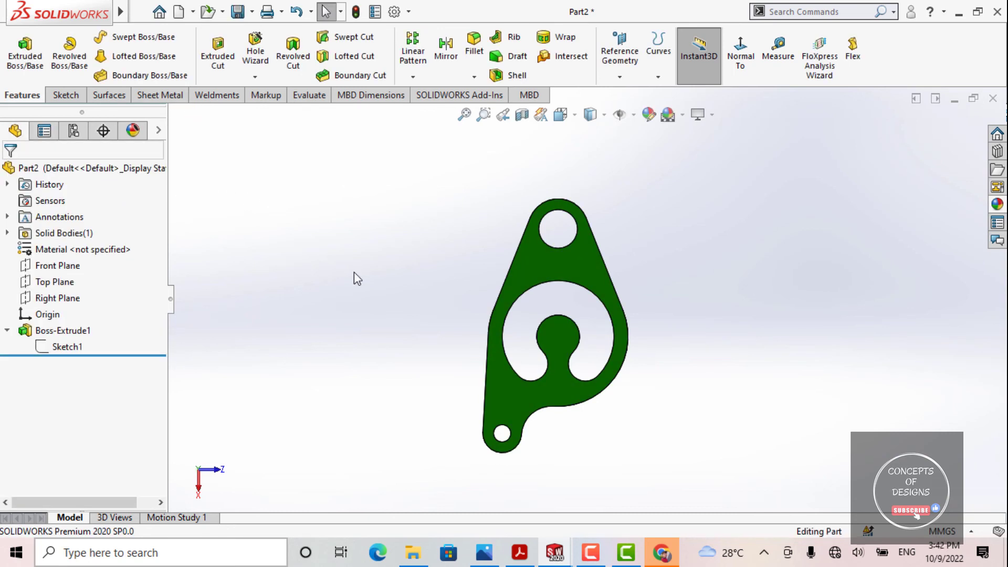